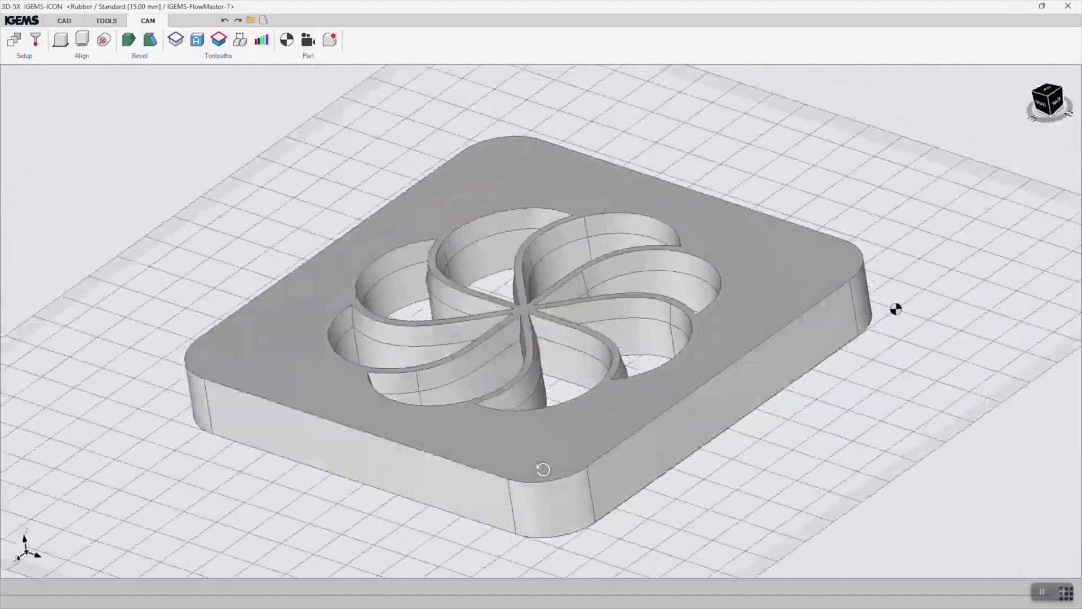
# - Create a cutting toolpath on one petal curve and set its cutting direction
pyautogui.click(112, 242)
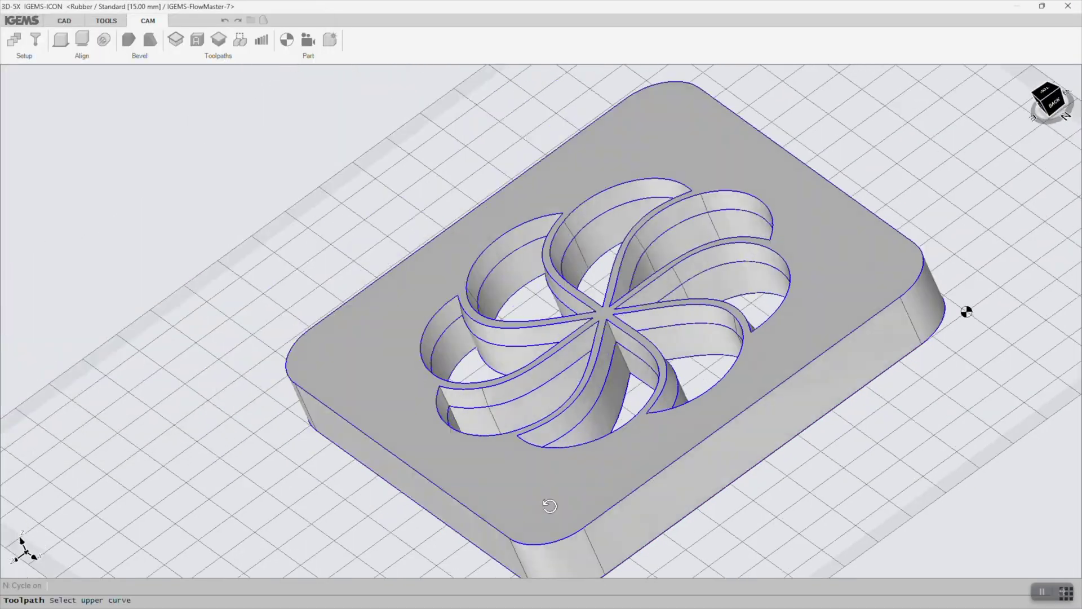
pyautogui.scroll(5, 623, 314)
pyautogui.click(648, 341)
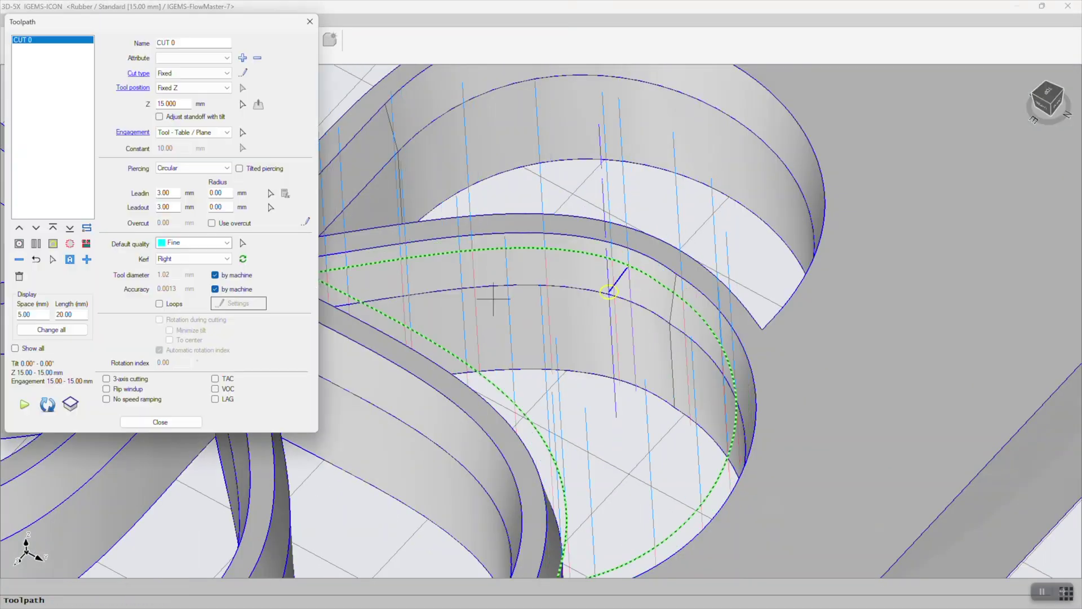
pyautogui.click(645, 287)
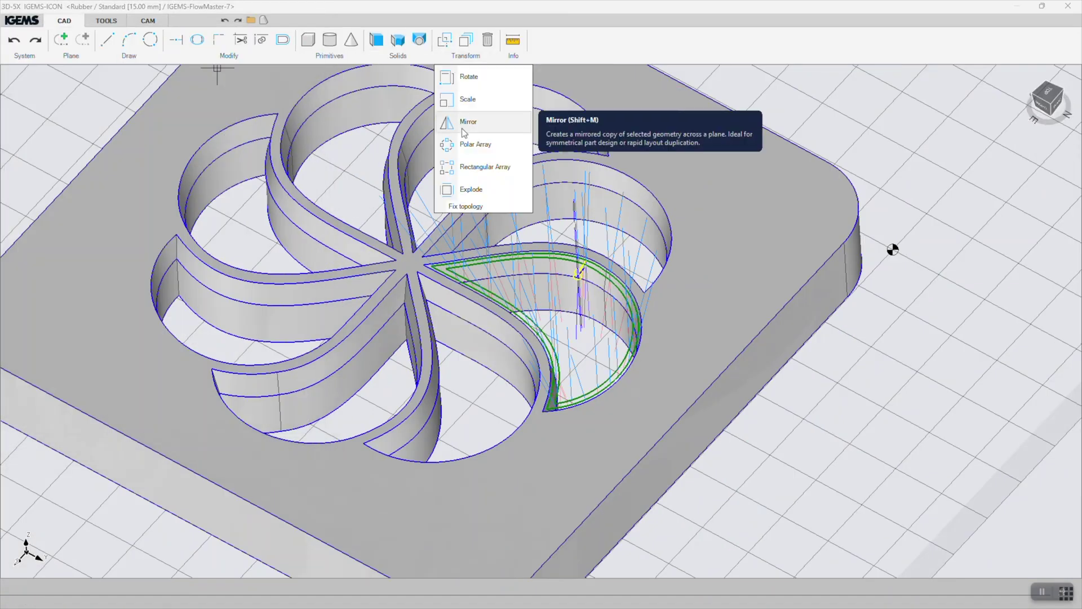
# - Polar-copy the petal toolpath around the centre, toolpath the plate outline, and start the 5-axis simulation
pyautogui.click(468, 144)
pyautogui.click(131, 586)
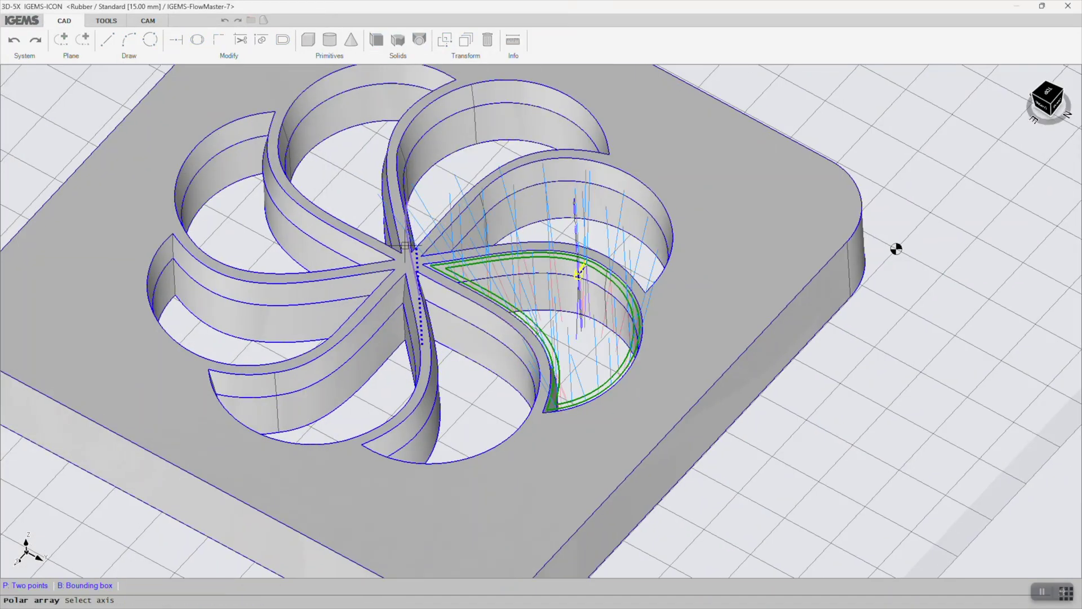
pyautogui.click(122, 217)
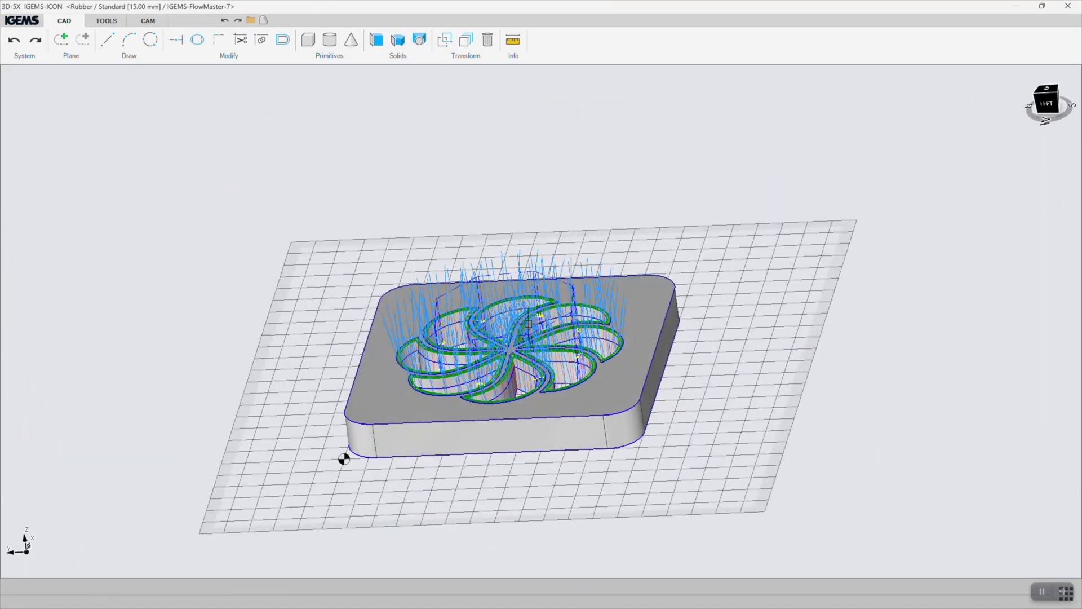
pyautogui.click(85, 260)
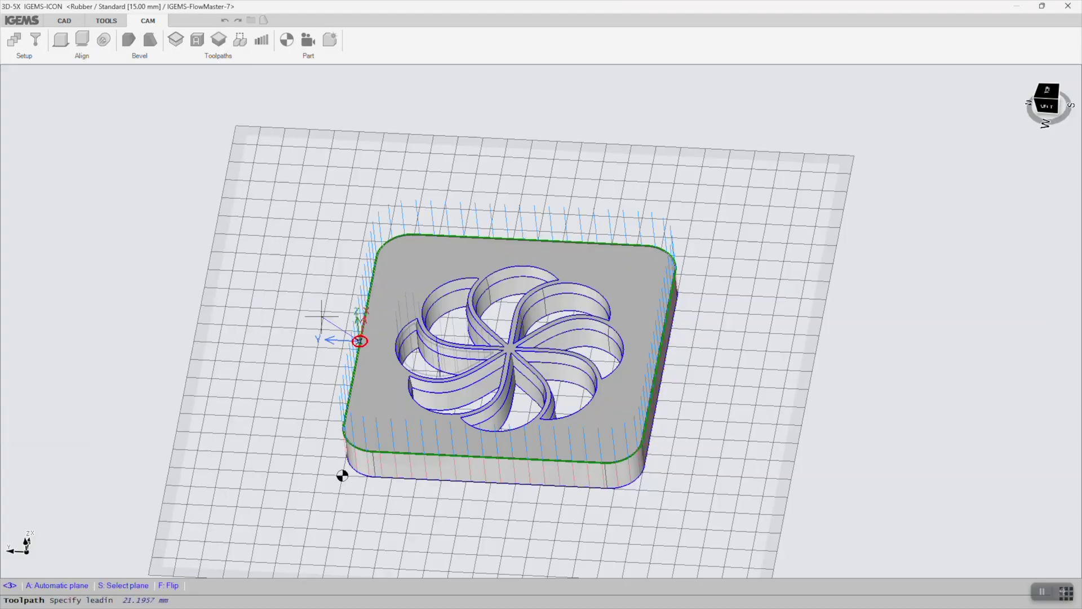
pyautogui.click(309, 40)
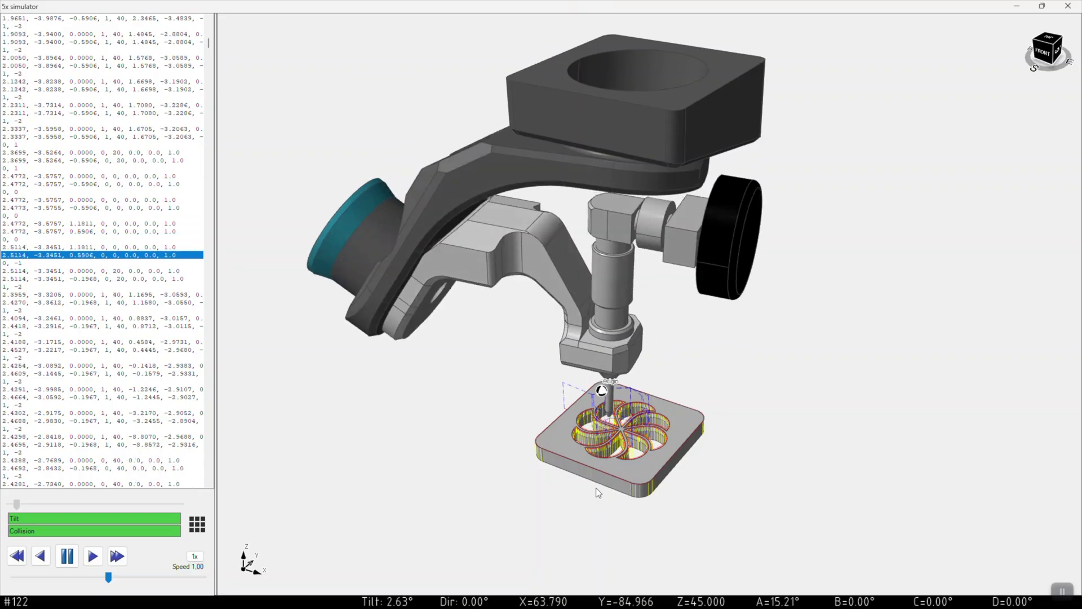
# - Orbit the simulator view, then drop the flower icon part onto the free remnant sheet area
pyautogui.moveTo(597, 494); pyautogui.dragTo(791, 442, button='middle')
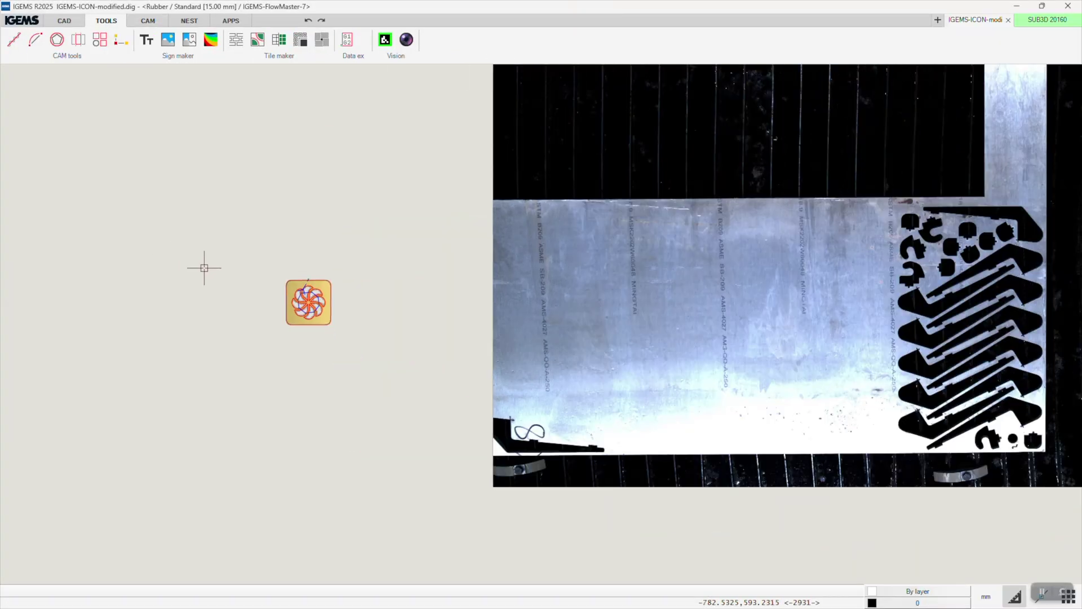
pyautogui.click(860, 181)
# - Bring up nest8-comparison.dig with its 71 aluminium discs at 69% utilization
pyautogui.scroll(5, 946, 171)
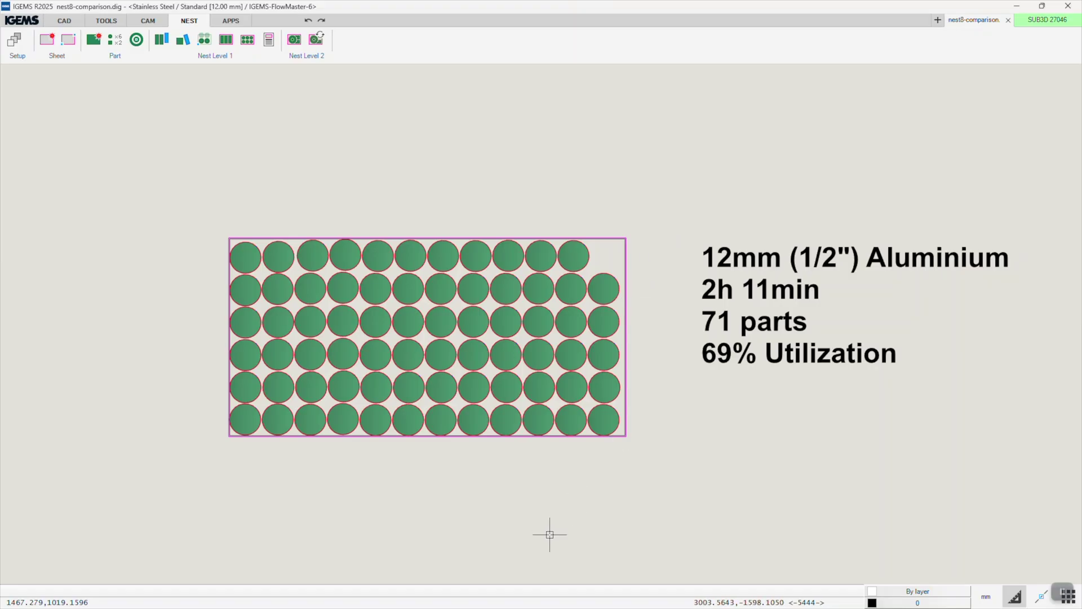
# - Start Auto nest with the circle part and the empty sheet as target
pyautogui.scroll(-2, 544, 535)
pyautogui.moveTo(633, 338); pyautogui.dragTo(625, 364, button='middle')
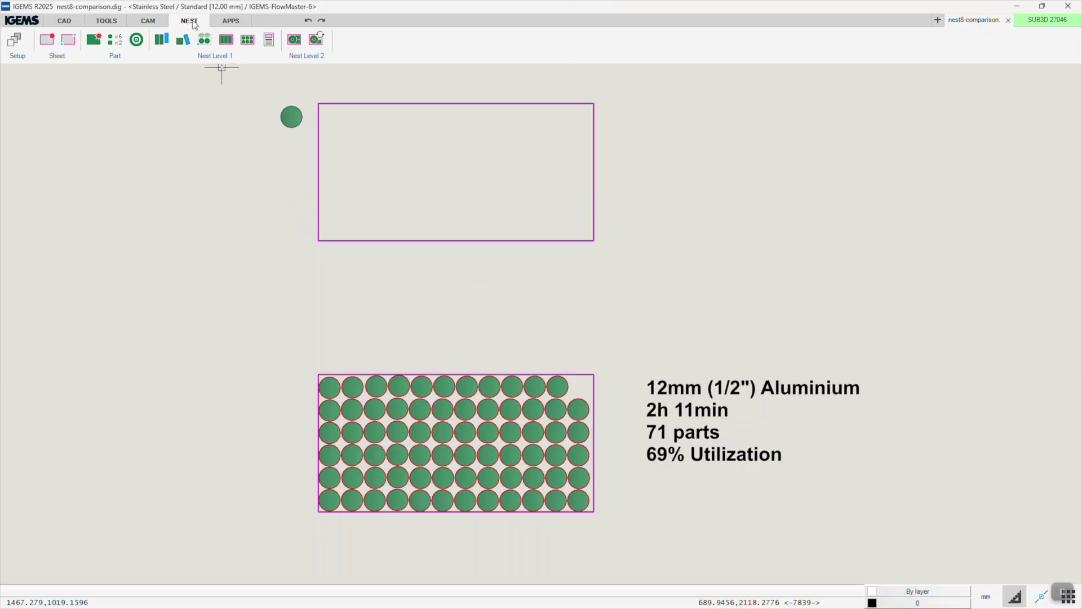
pyautogui.click(296, 43)
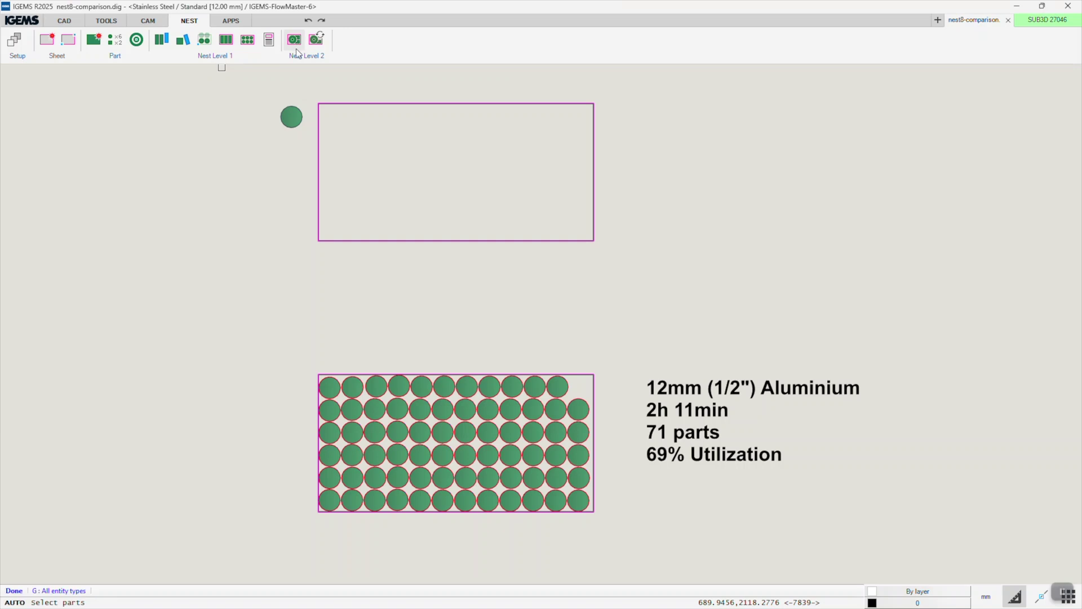
pyautogui.click(298, 123)
pyautogui.press('Return')
pyautogui.click(317, 142)
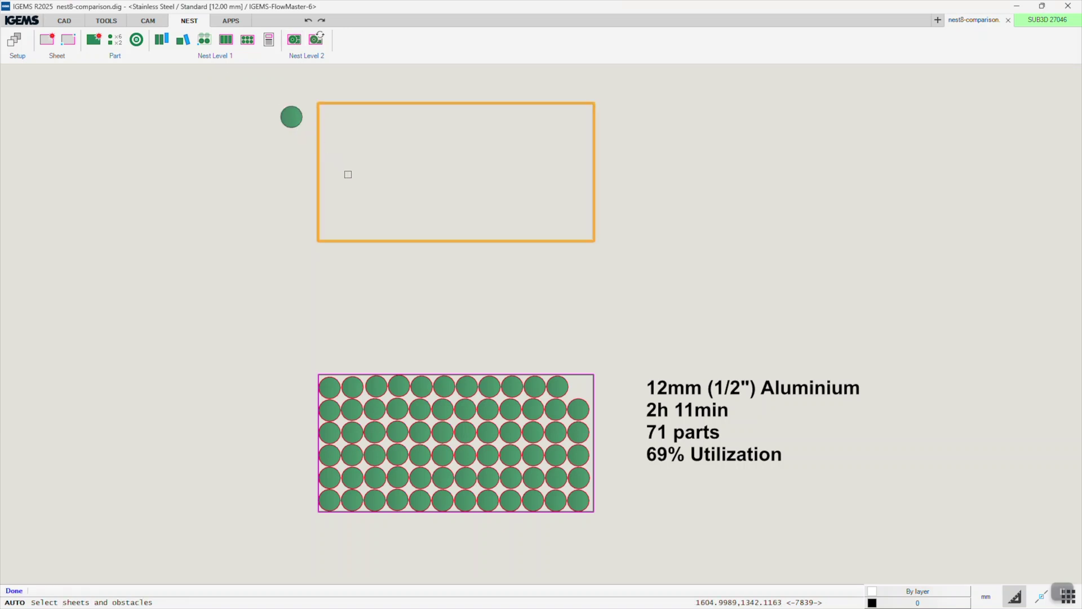
pyautogui.press('Return')
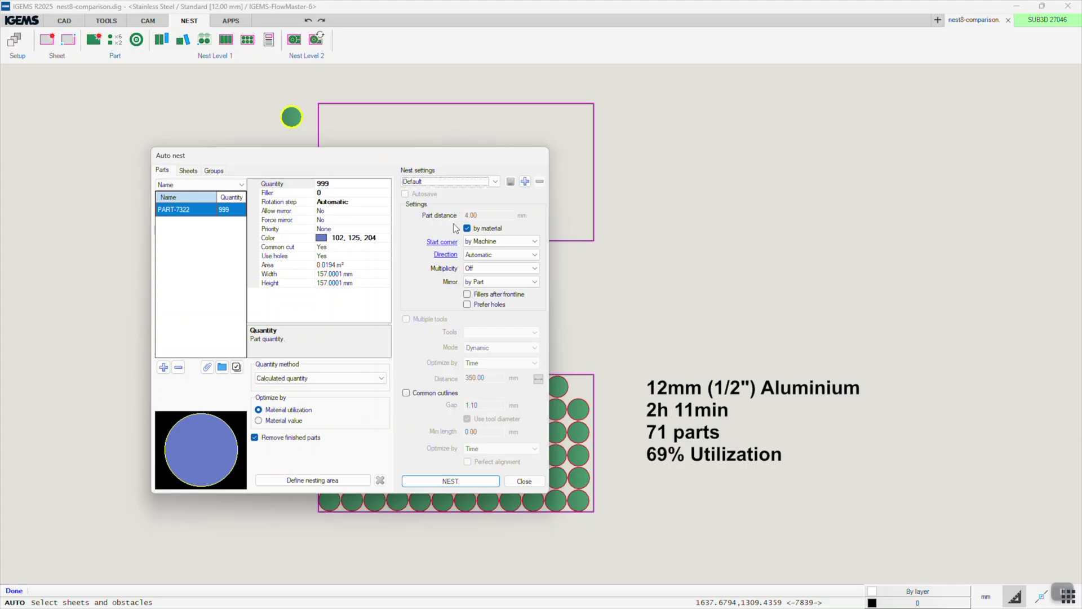
# - Set part distance to 5 mm independent of material, run the nest, and accept the result
pyautogui.click(466, 227)
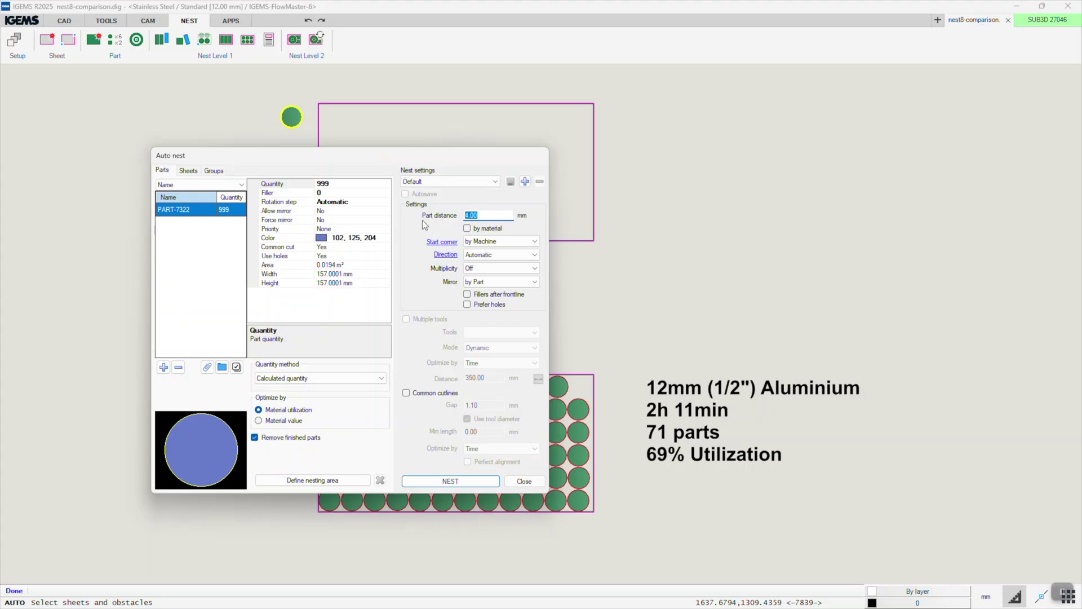
pyautogui.write('5')
pyautogui.click(450, 481)
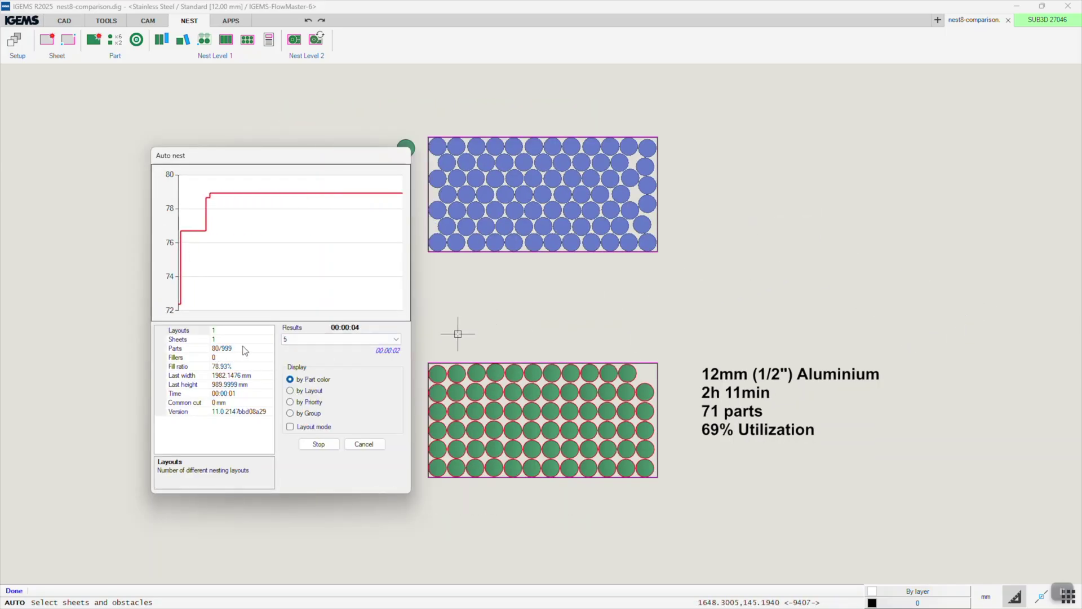
pyautogui.click(321, 447)
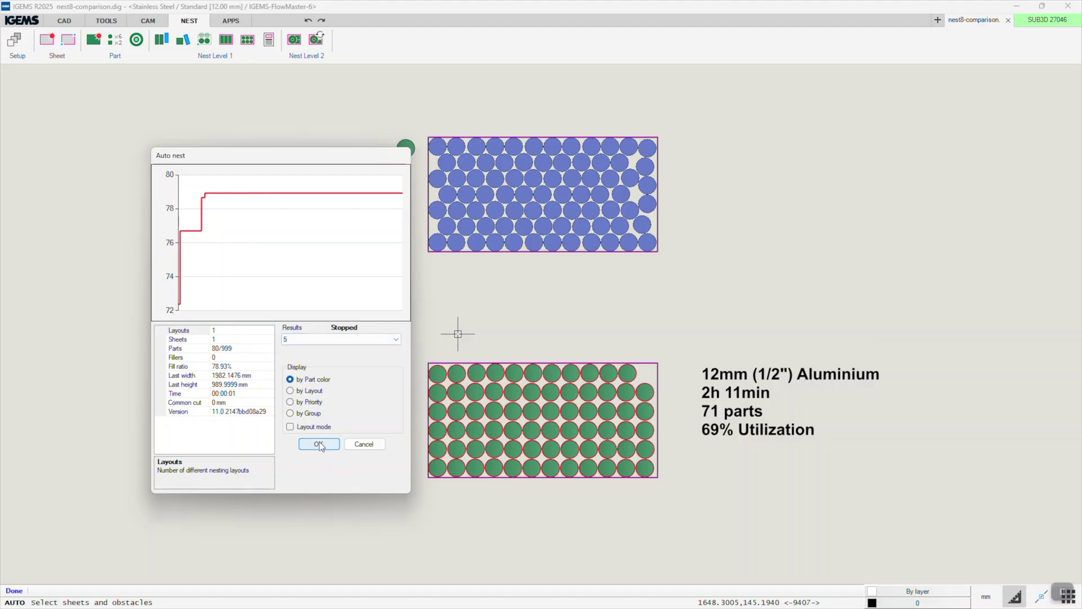
pyautogui.click(319, 445)
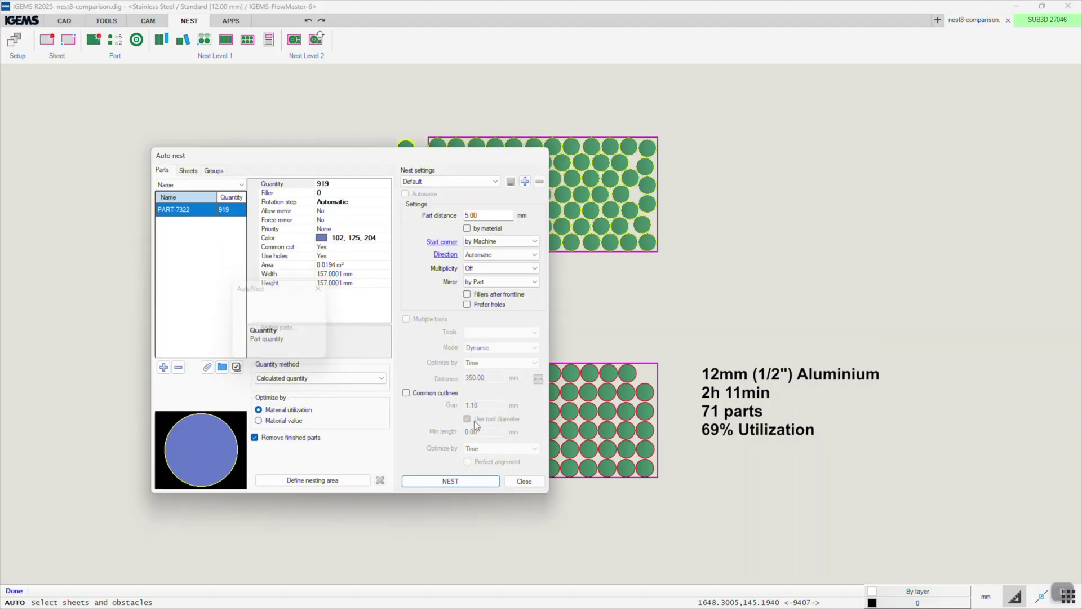
pyautogui.click(522, 483)
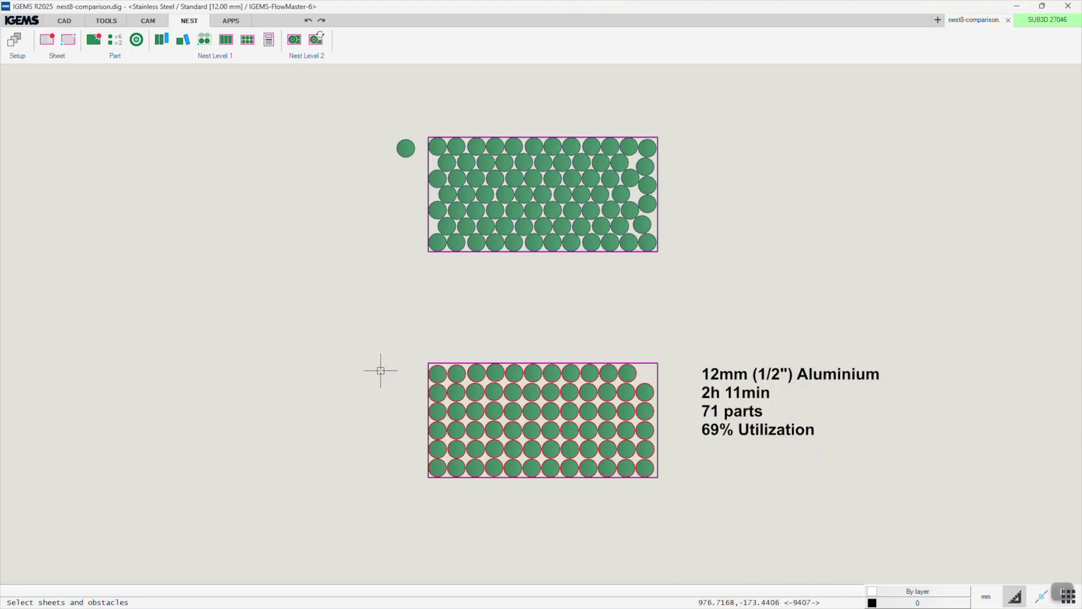
# - Zoom in on the 81-part nest, then zoom out to the third, empty sheet
pyautogui.scroll(5, 623, 386)
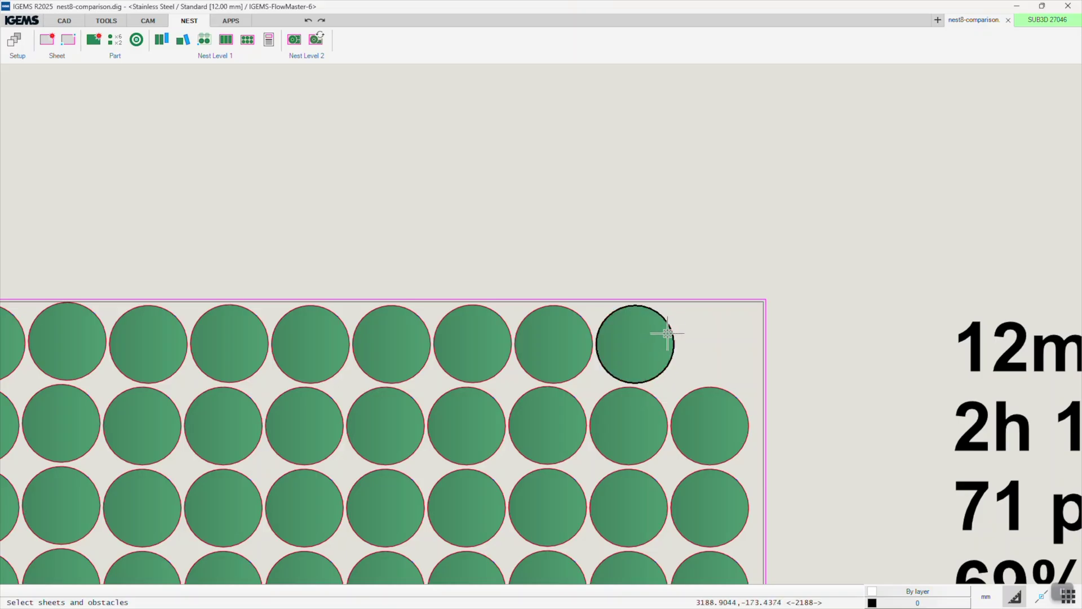
pyautogui.scroll(5, 672, 341)
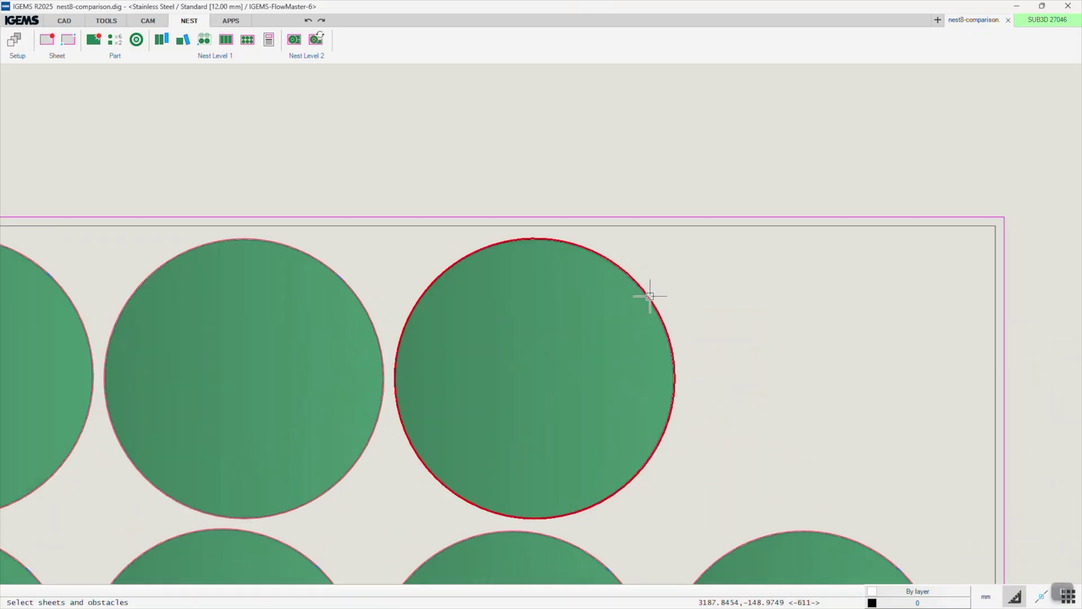
pyautogui.scroll(-9, 631, 336)
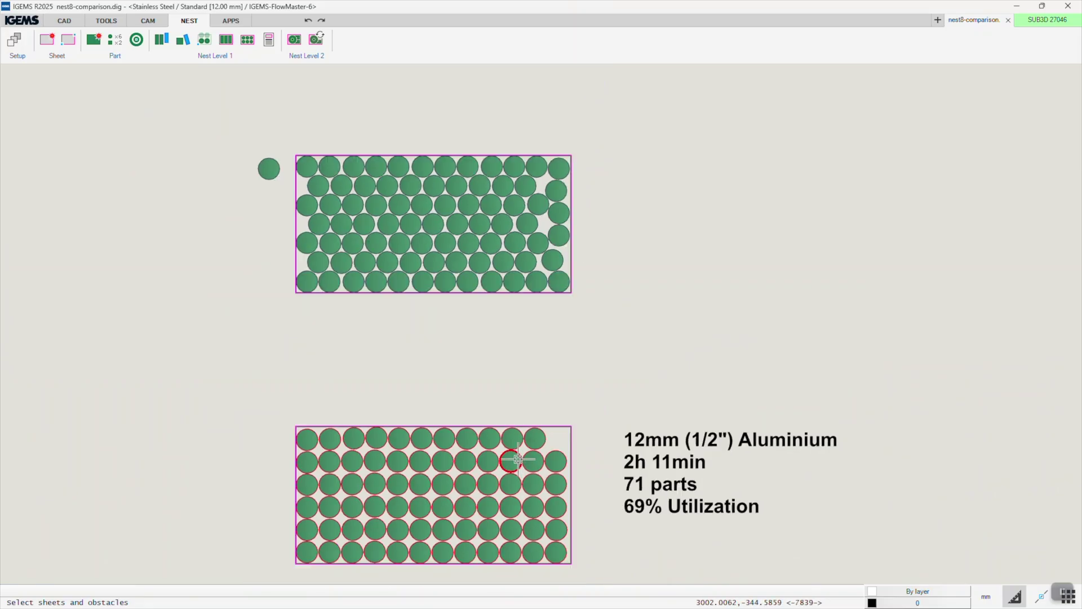
pyautogui.scroll(-3, 518, 459)
pyautogui.scroll(2, 454, 118)
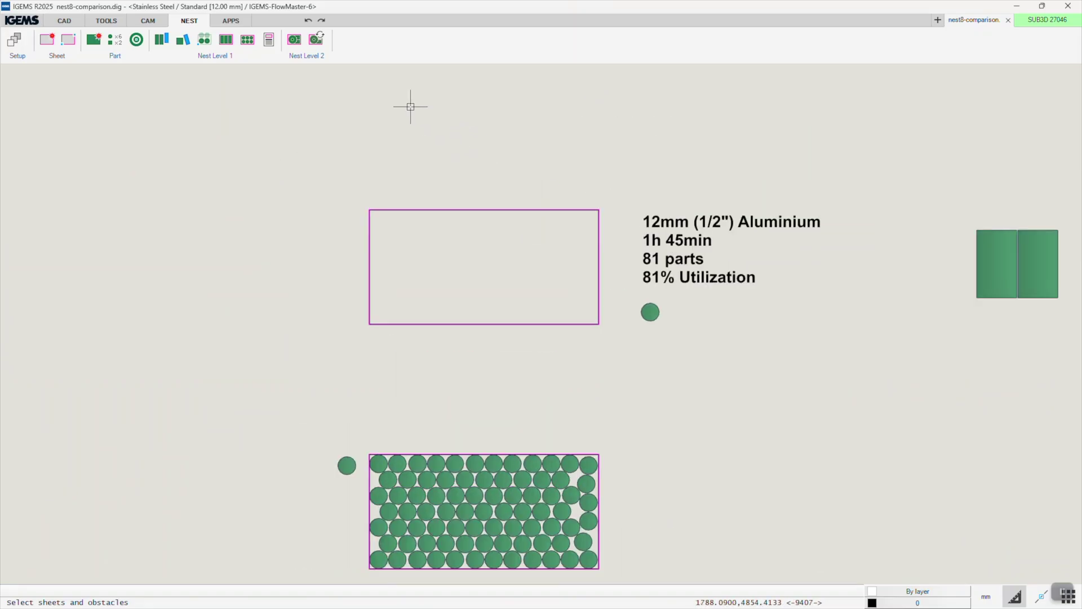
# - Start Auto nest with the circle part and the empty sheet selected
pyautogui.click(294, 38)
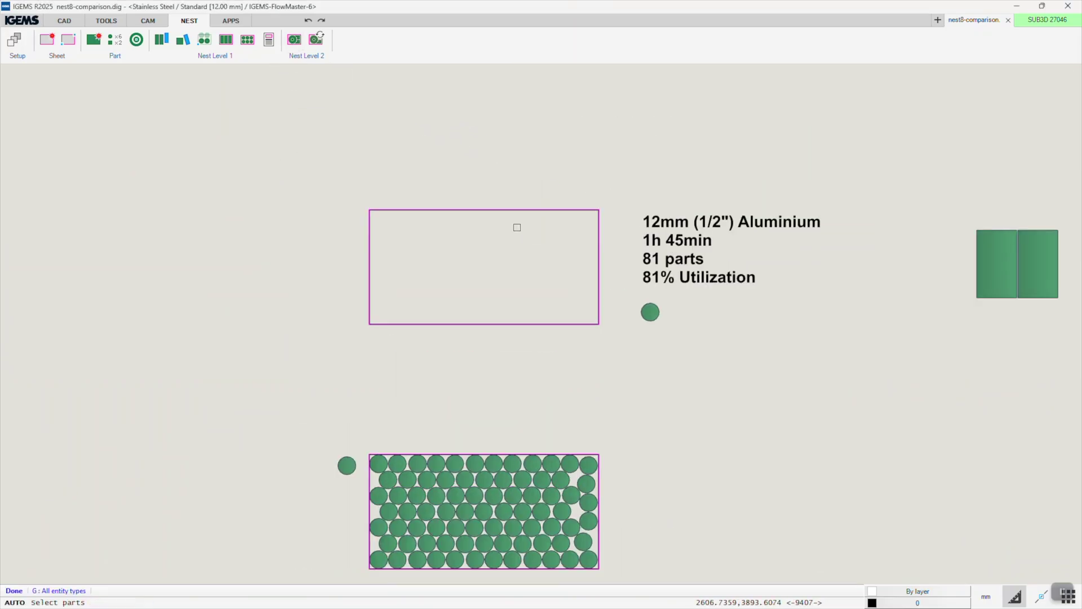
pyautogui.click(650, 313)
pyautogui.click(594, 234)
pyautogui.rightClick(564, 266)
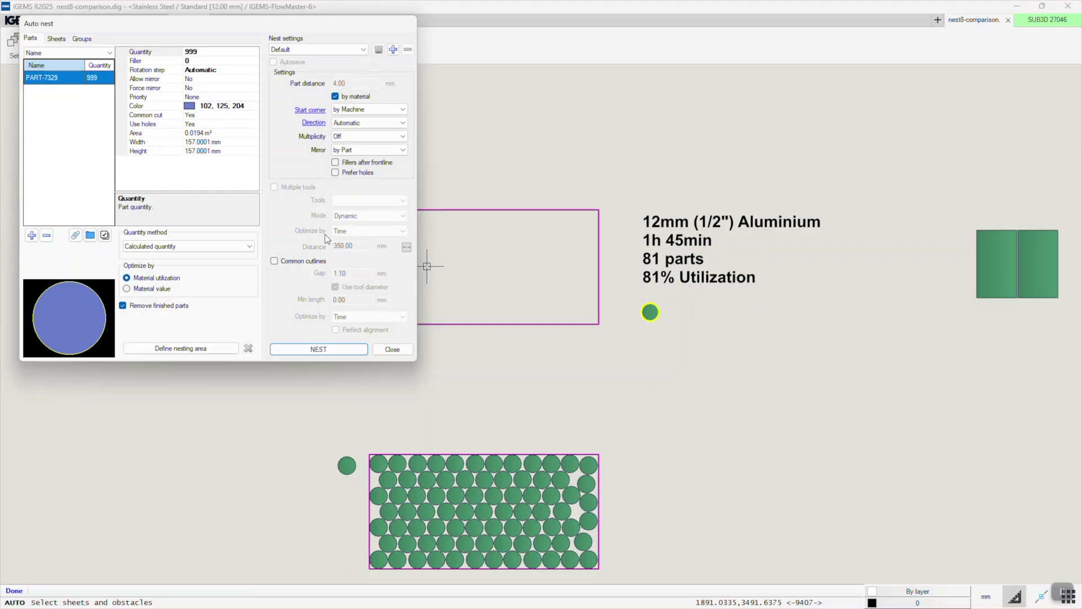
# - Enable Common cutlines, run the nest, and accept the 81-circle, 81% result
pyautogui.click(310, 266)
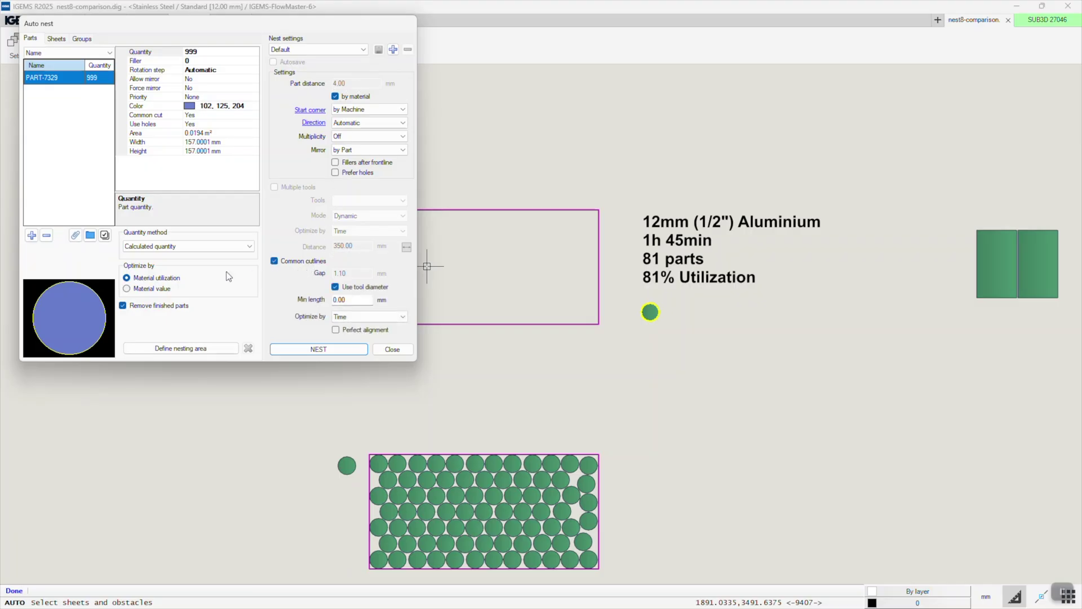
pyautogui.scroll(-2, 680, 242)
pyautogui.scroll(6, 863, 237)
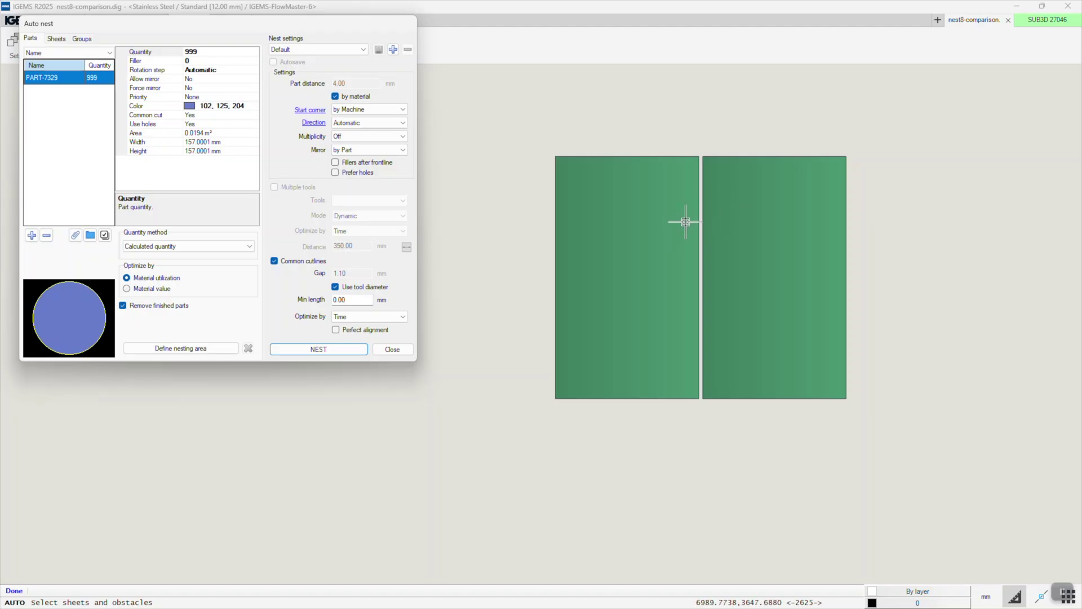
pyautogui.scroll(-4, 913, 222)
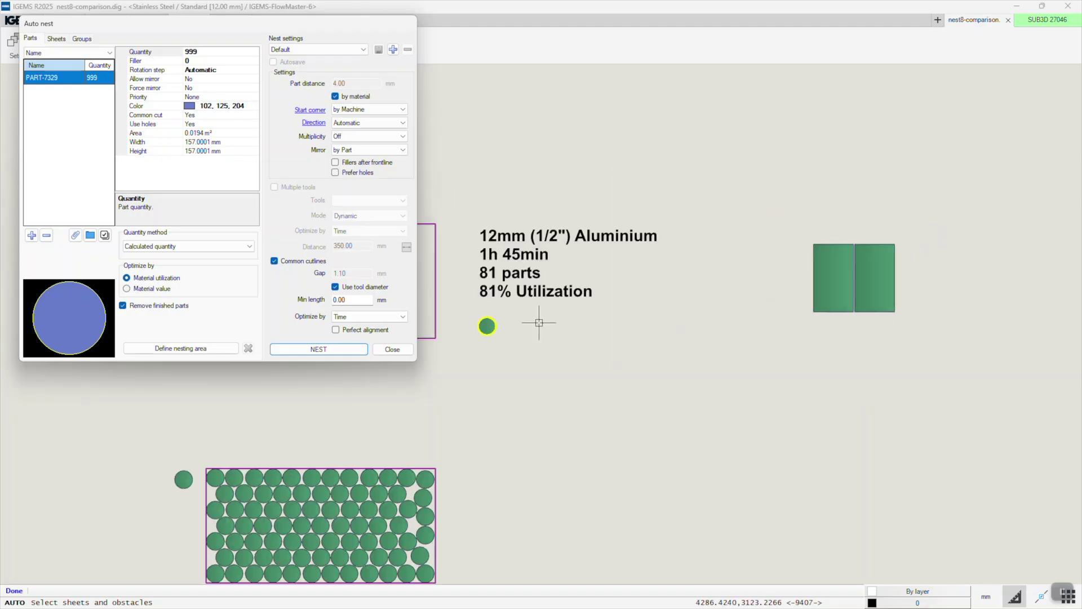
pyautogui.click(344, 349)
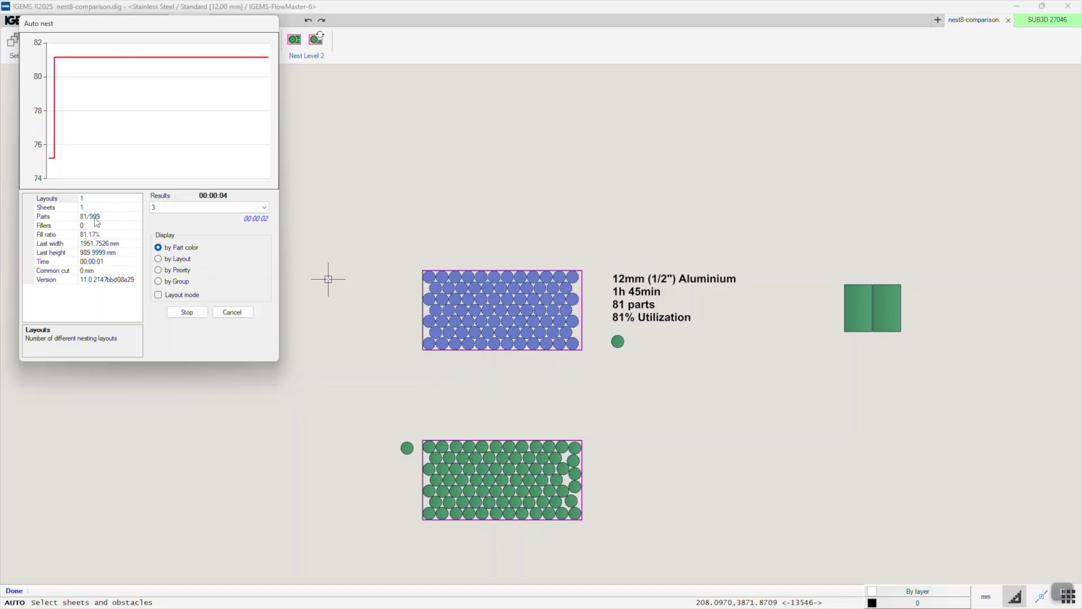
pyautogui.click(184, 315)
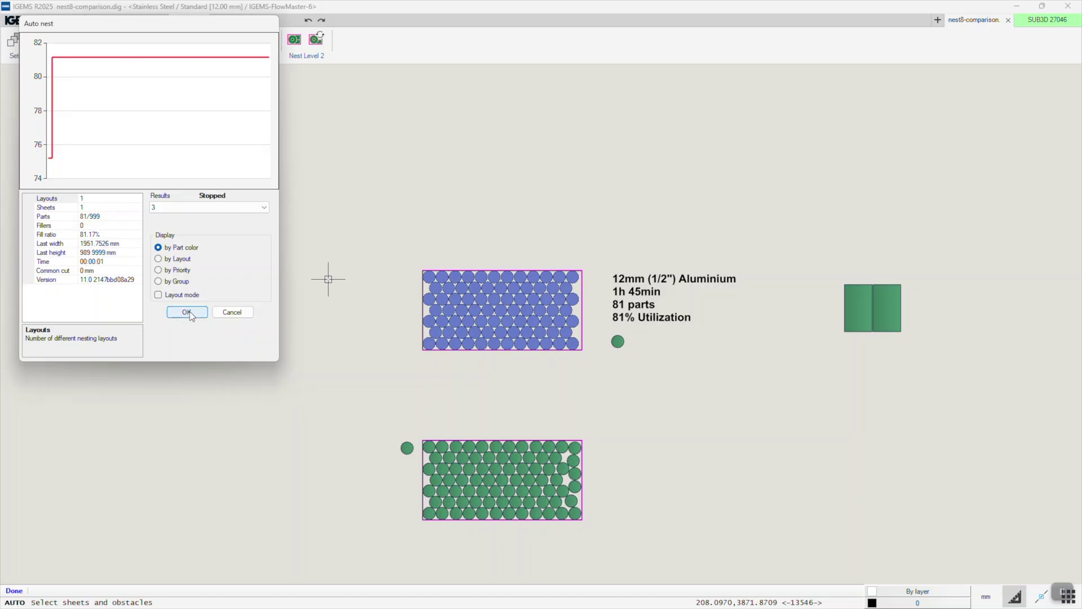
pyautogui.click(188, 313)
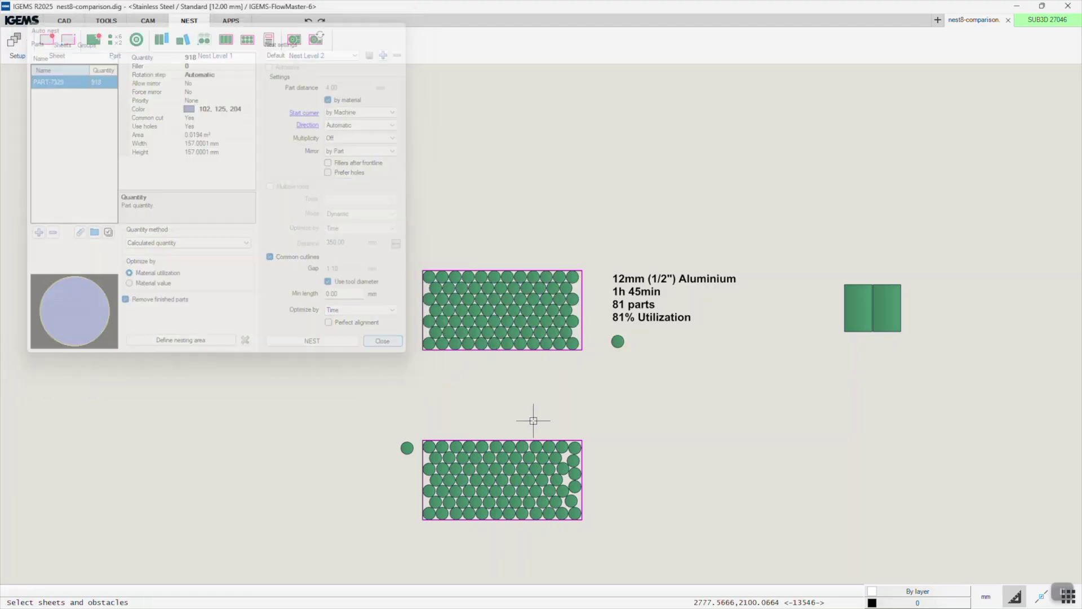
pyautogui.scroll(2, 550, 399)
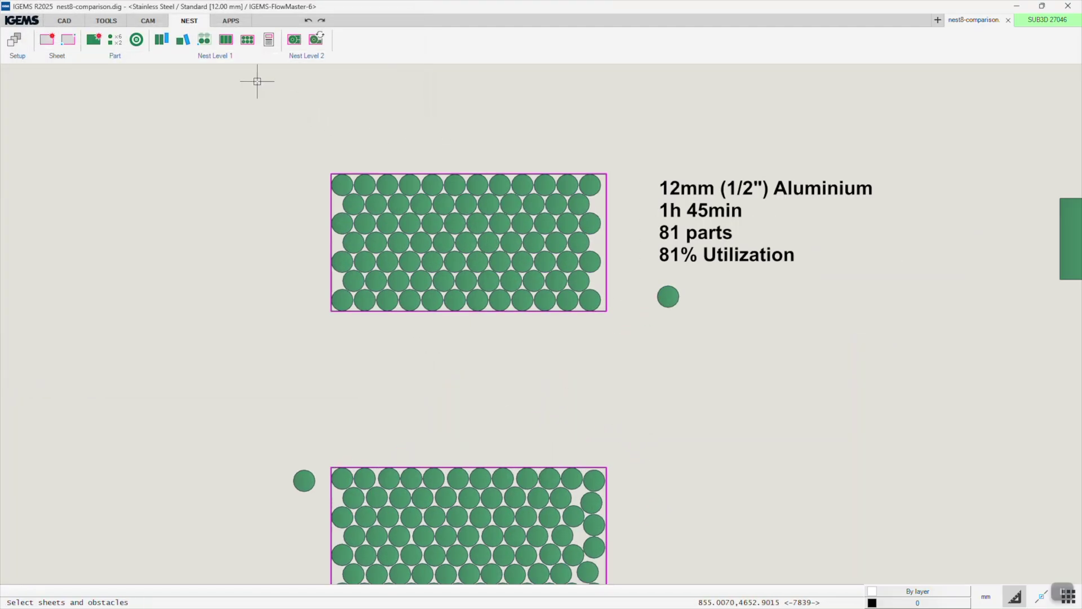
# - Choose the Circle cut toolpath type on the CAM tab and accept its 4 mm lead settings
pyautogui.click(149, 22)
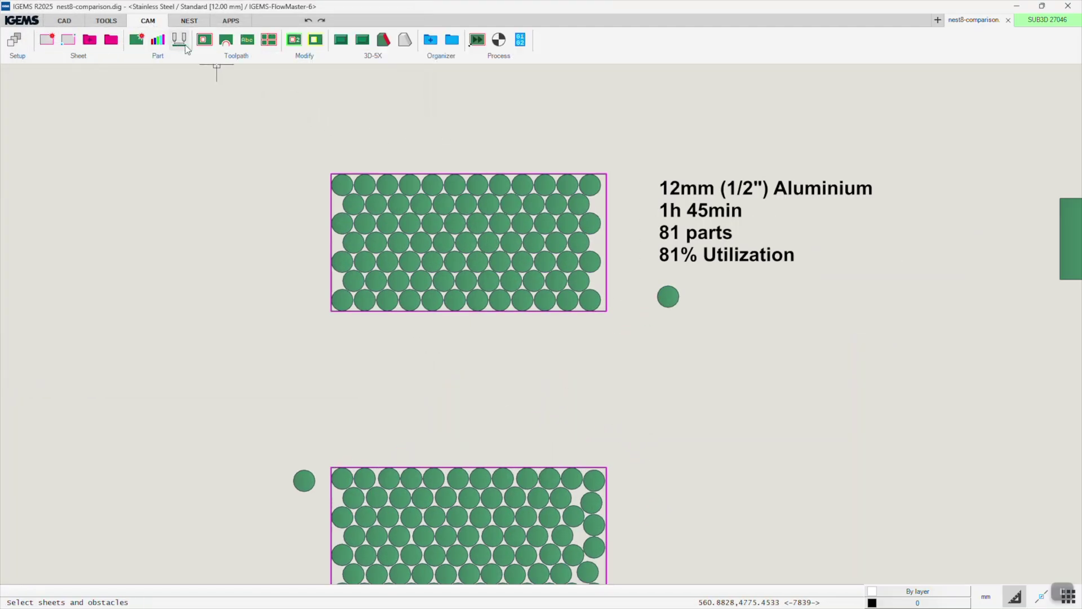
pyautogui.click(218, 54)
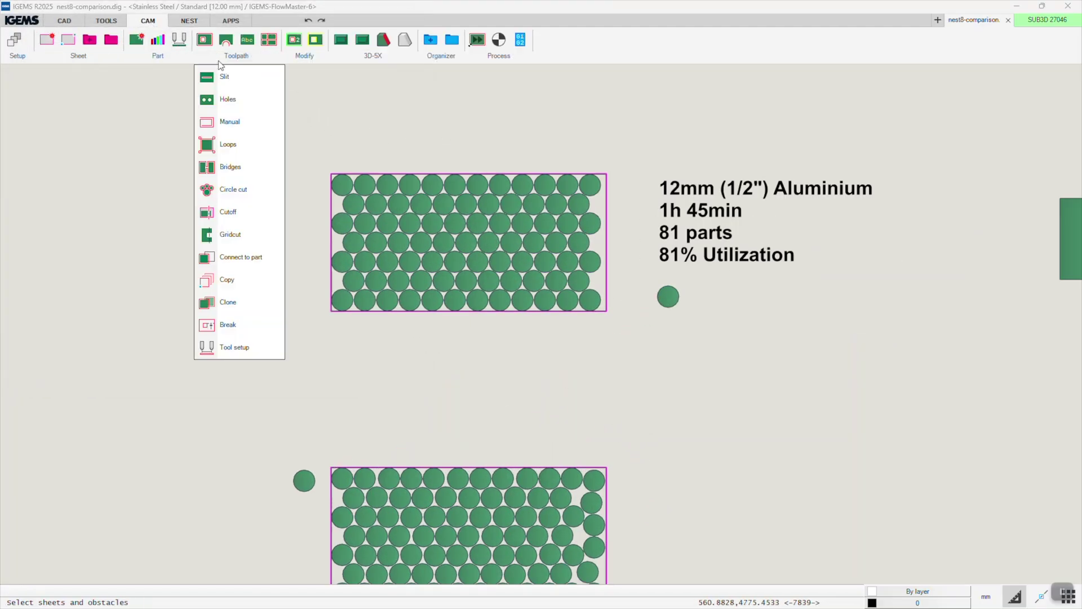
pyautogui.click(237, 191)
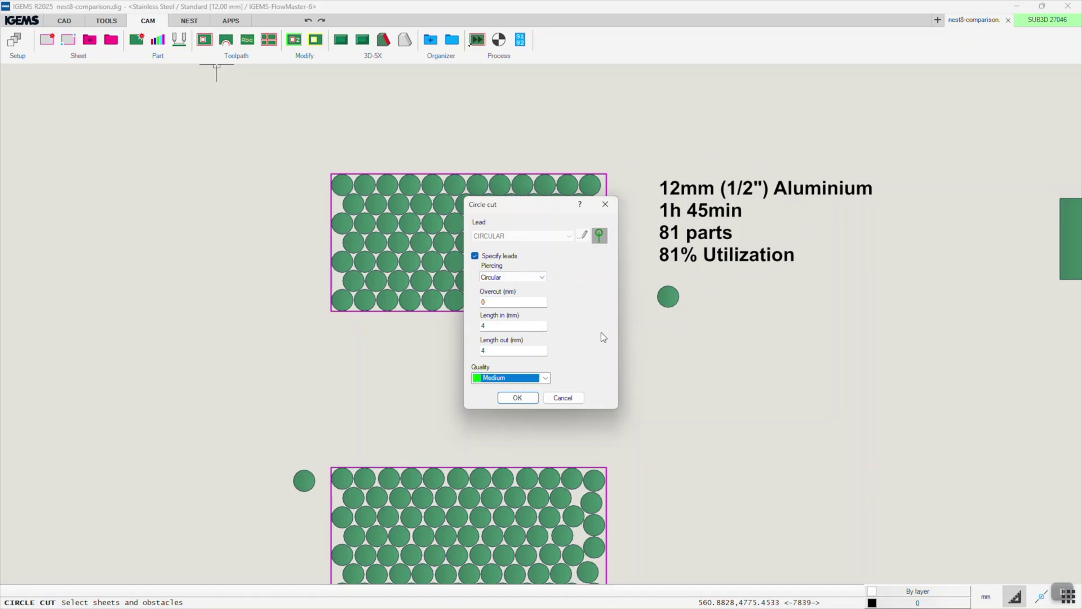
pyautogui.click(518, 399)
# - Apply circle-cut toolpaths to all top-sheet circles, starting and leading in at the lower-left circle
pyautogui.moveTo(620, 168); pyautogui.dragTo(306, 319)
pyautogui.press('Return')
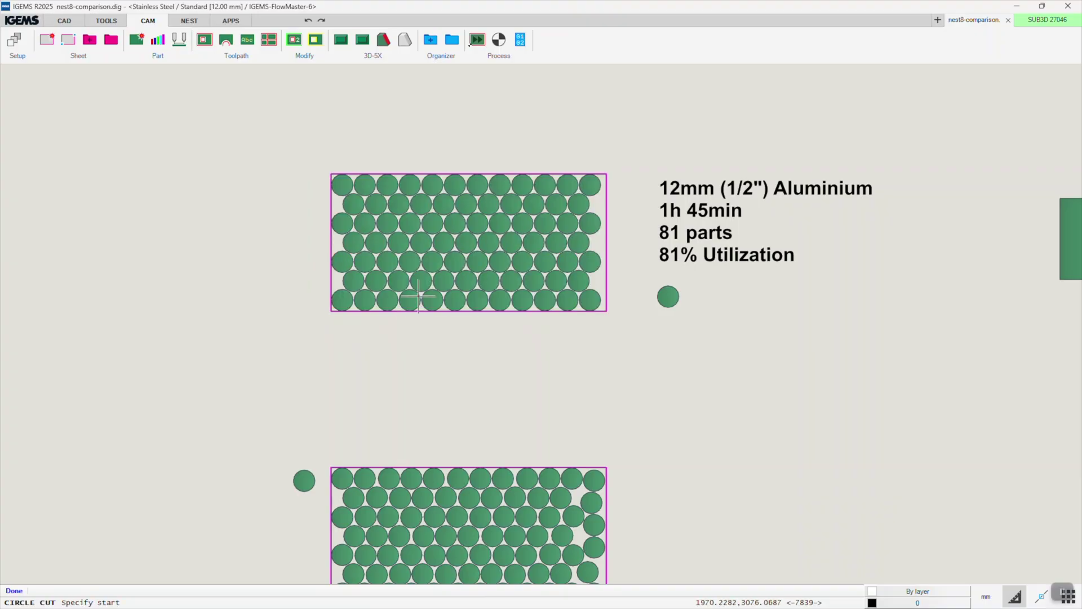
pyautogui.scroll(4, 565, 271)
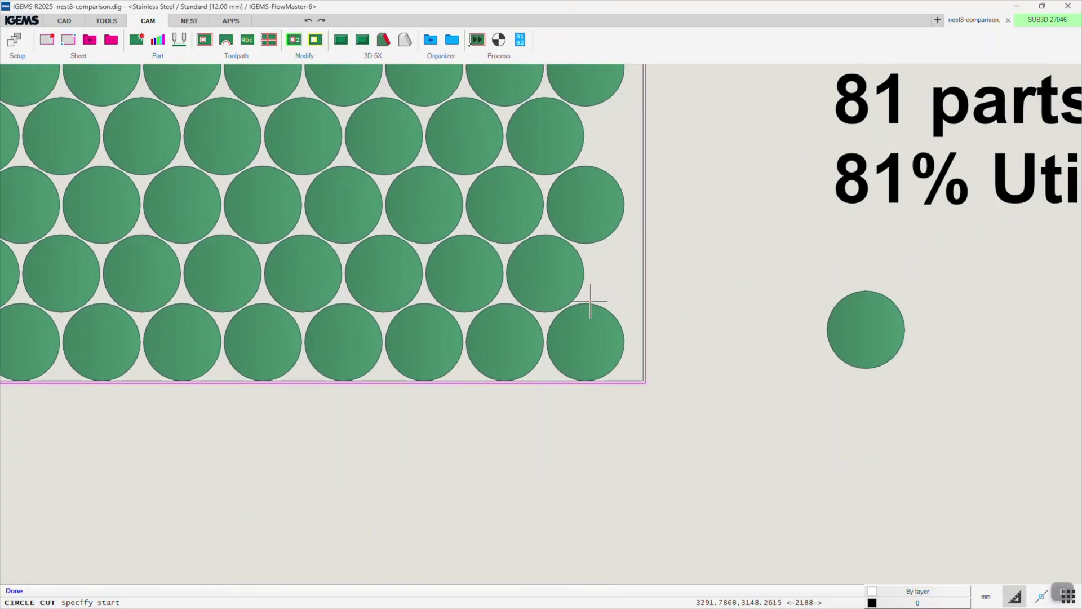
pyautogui.scroll(-3, 587, 285)
pyautogui.scroll(5, 259, 295)
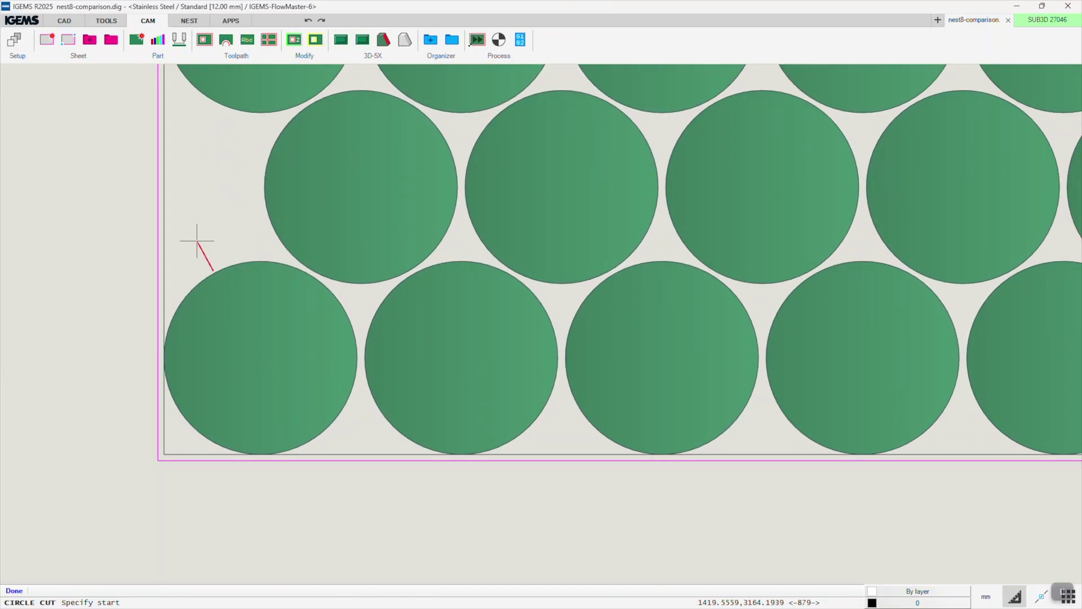
pyautogui.click(198, 239)
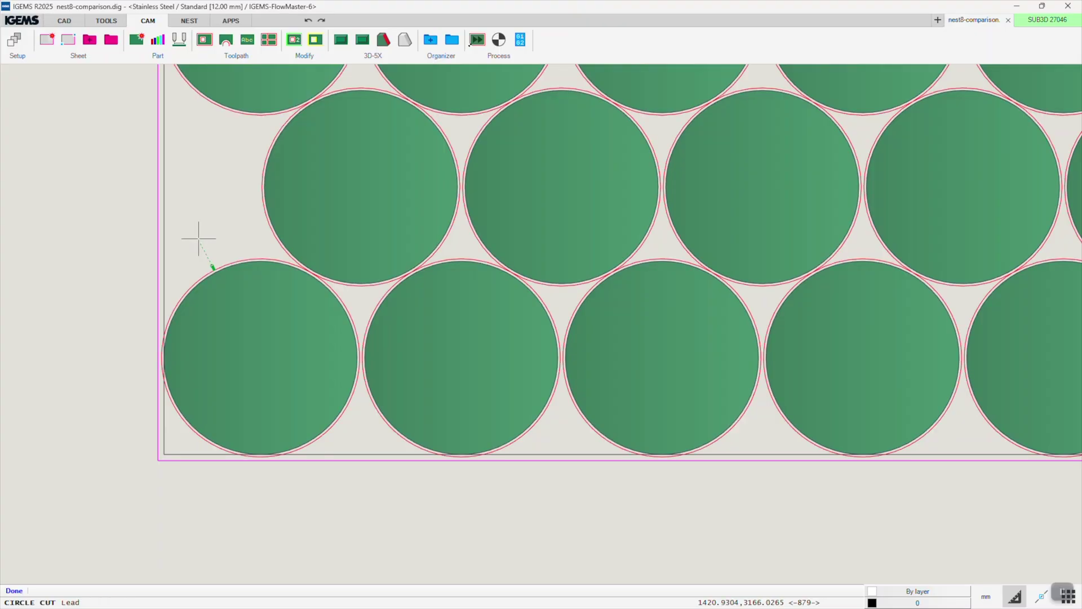
pyautogui.scroll(5, 214, 239)
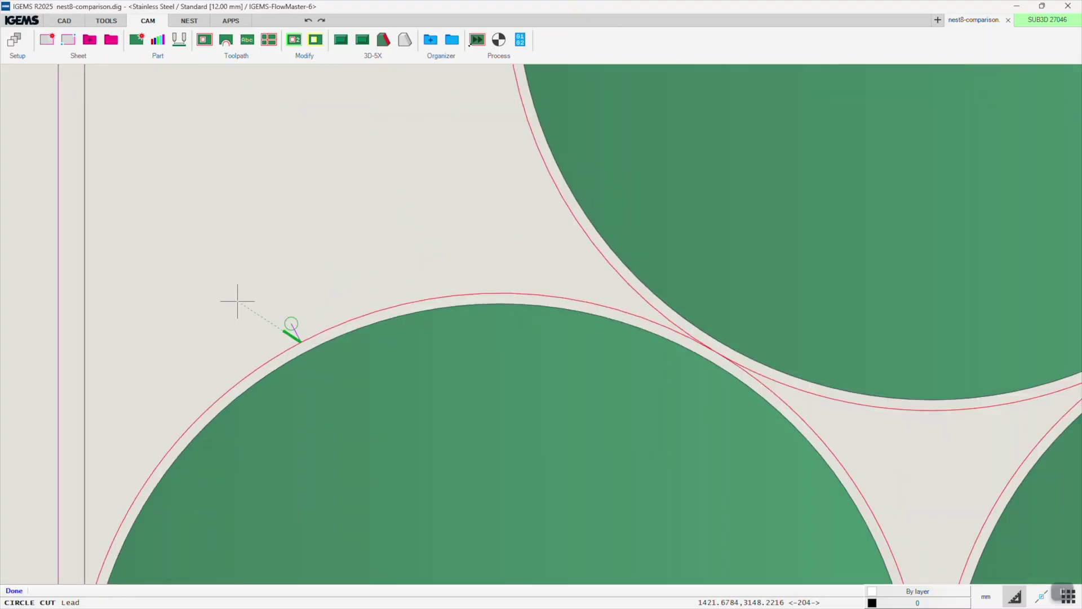
pyautogui.click(271, 269)
pyautogui.scroll(-10, 273, 269)
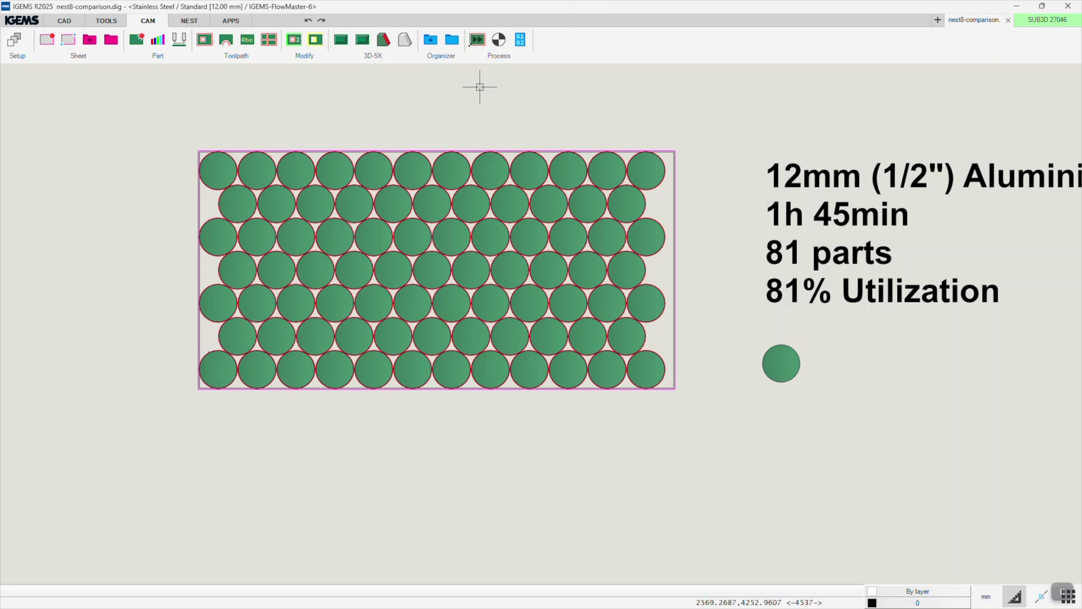
# - Set the cut order for all circles with the zero point at the sheet's lower-left corner
pyautogui.click(500, 42)
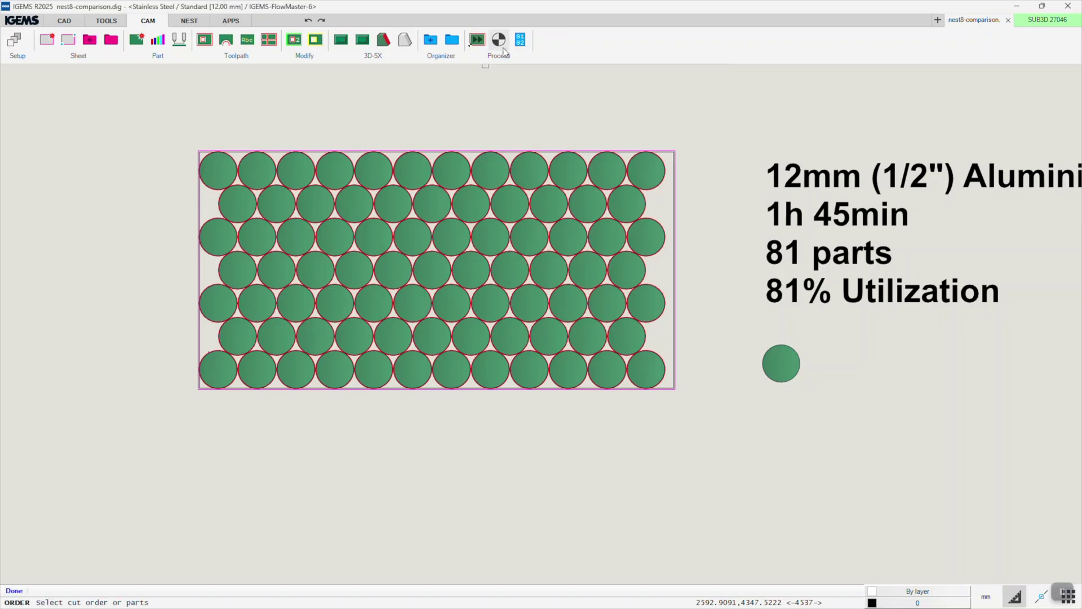
pyautogui.moveTo(691, 125); pyautogui.dragTo(89, 430)
pyautogui.click(198, 388)
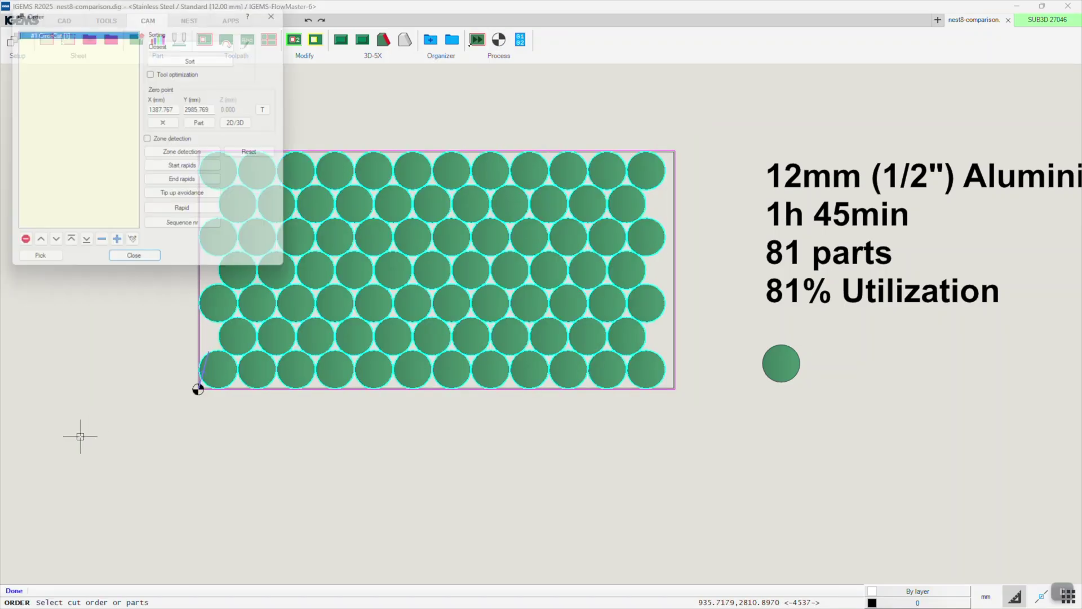
pyautogui.click(138, 265)
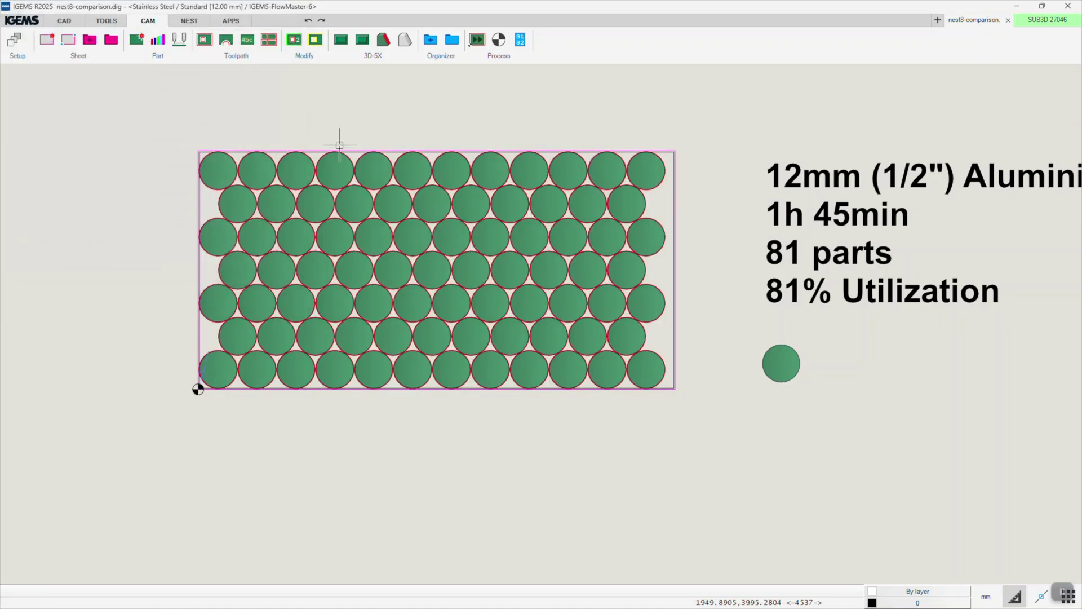
# - Run the 2D simulation of the top sheet's toolpaths with FlowMaster defaults, then close it
pyautogui.click(521, 43)
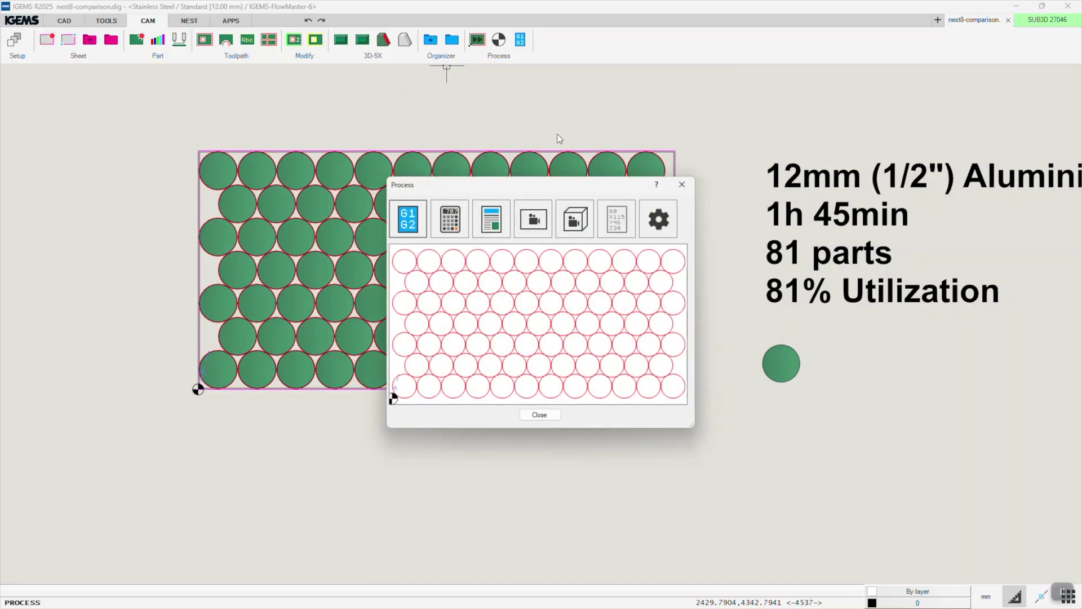
pyautogui.click(533, 219)
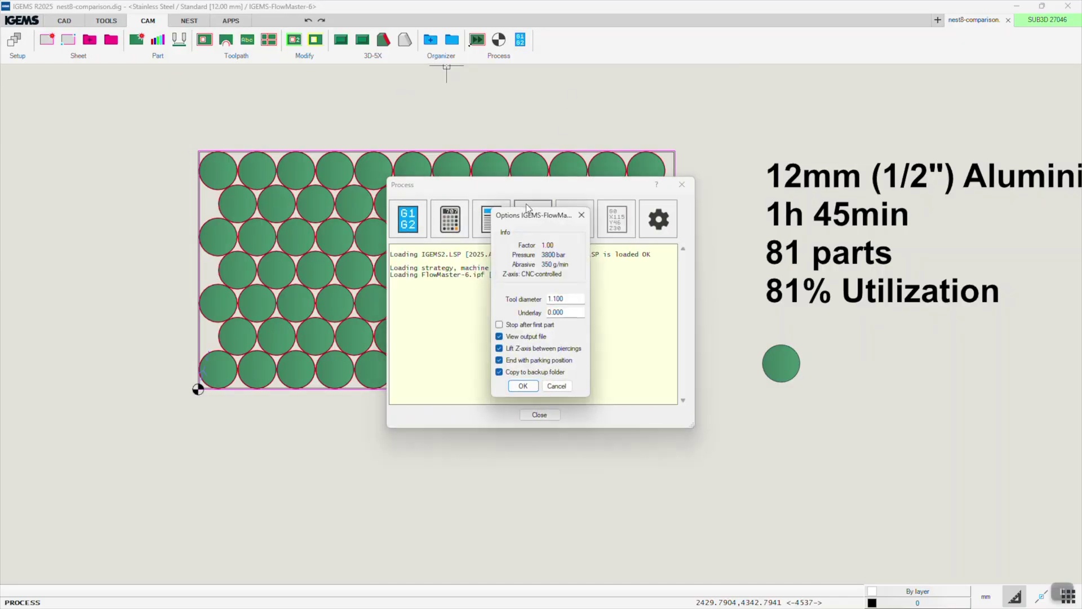
pyautogui.click(523, 386)
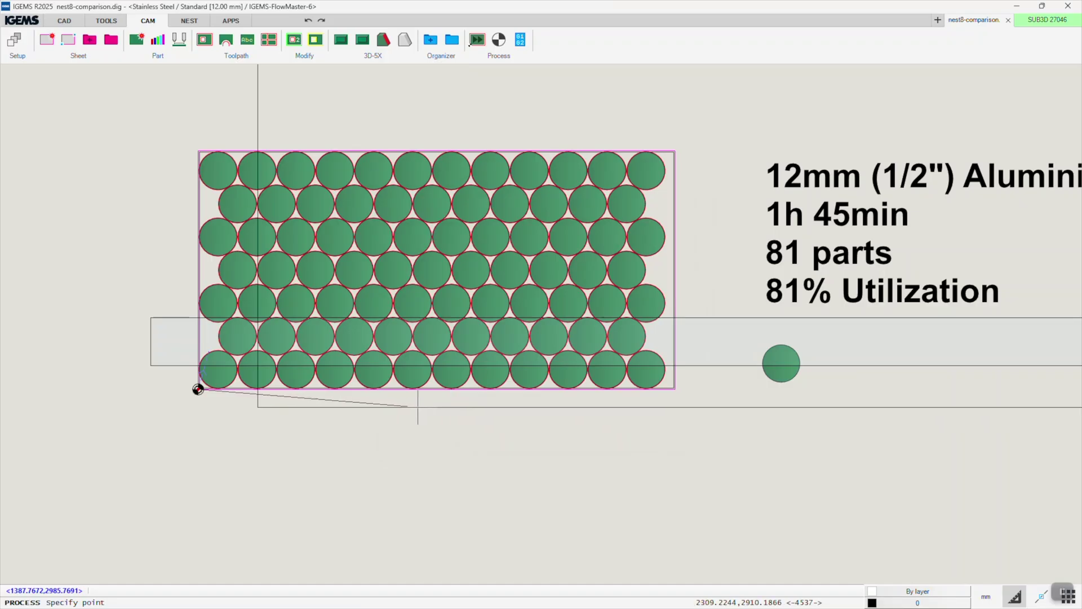
pyautogui.press('Return')
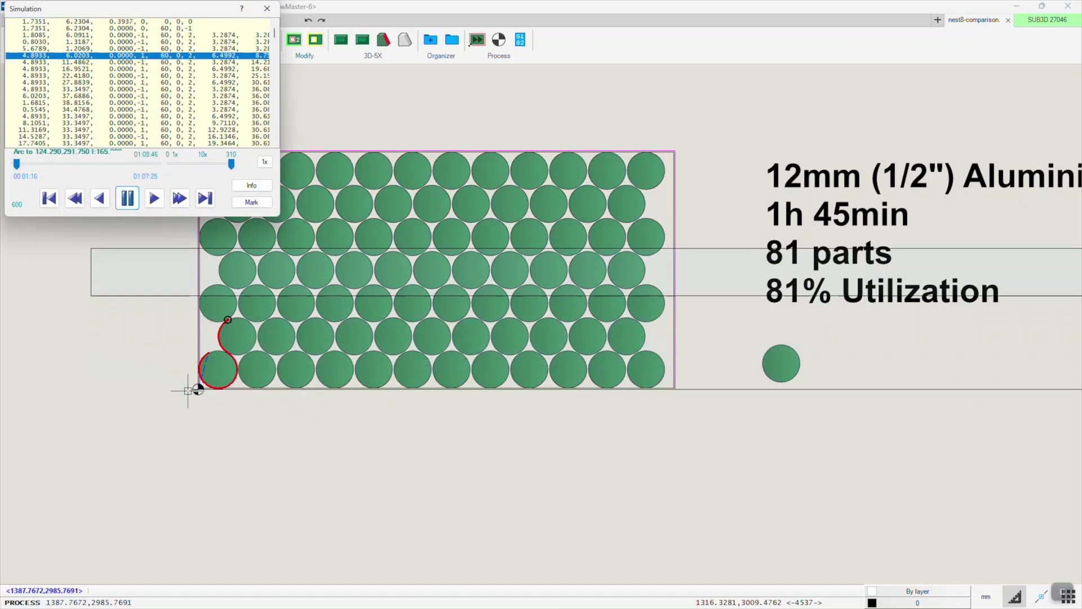
pyautogui.scroll(-1, 336, 512)
pyautogui.moveTo(439, 502); pyautogui.dragTo(442, 544, button='middle')
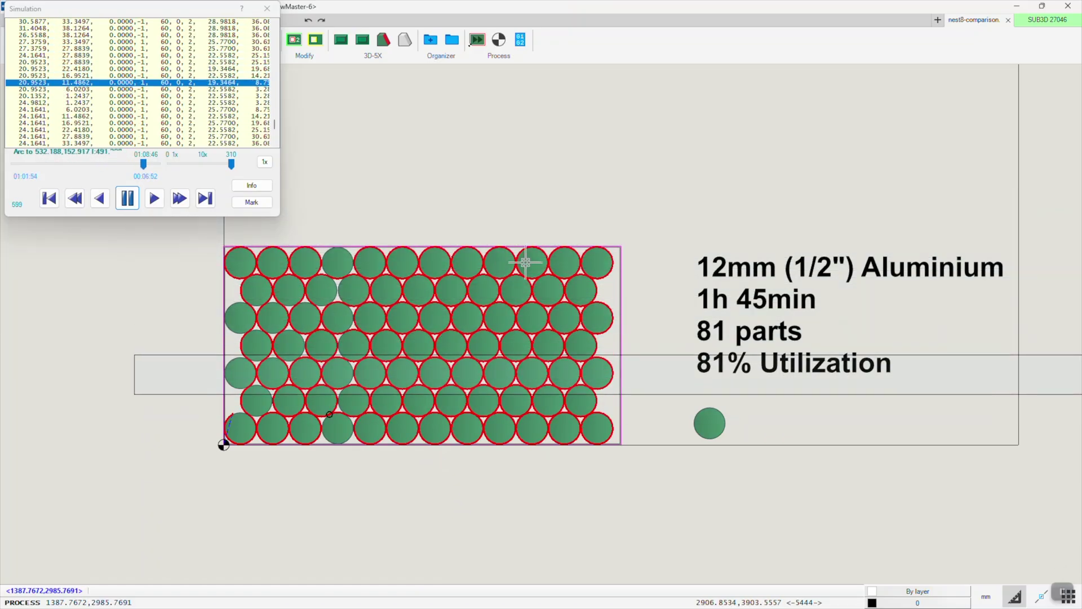
pyautogui.scroll(-3, 504, 246)
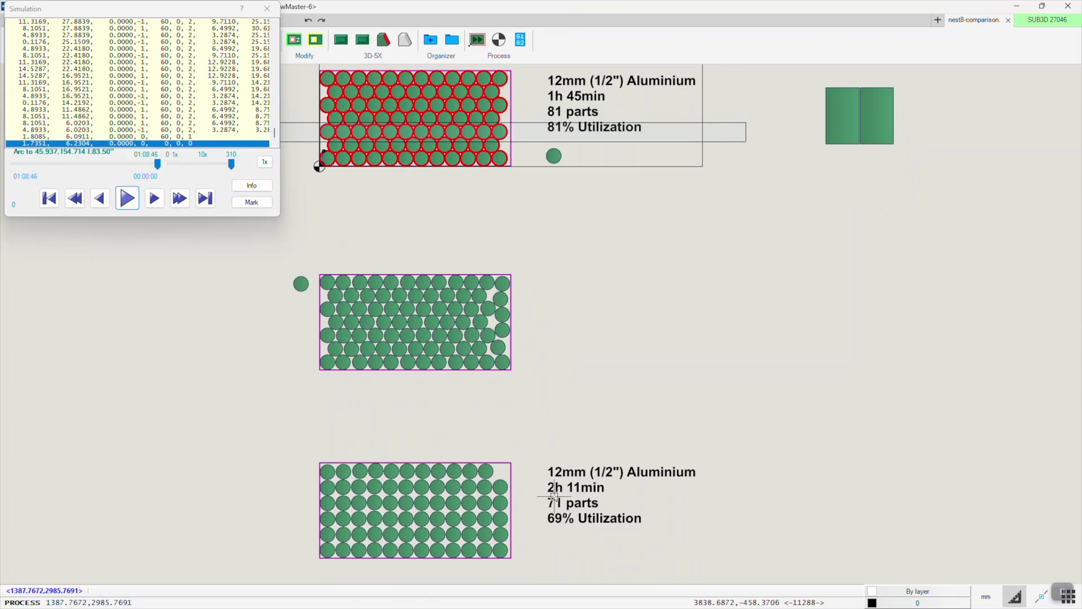
pyautogui.scroll(3, 546, 295)
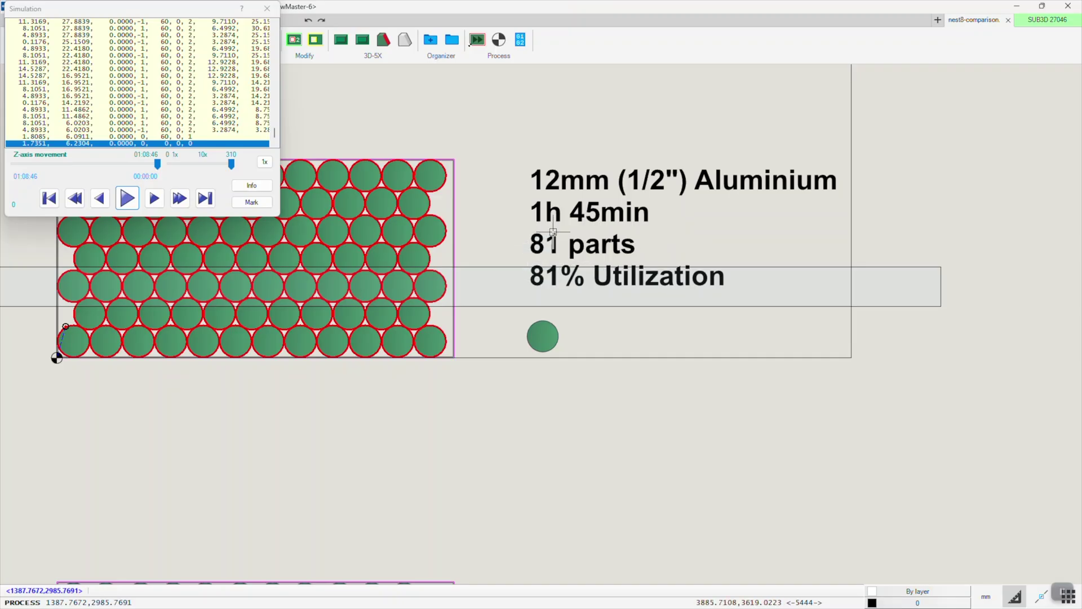
pyautogui.scroll(-1, 737, 396)
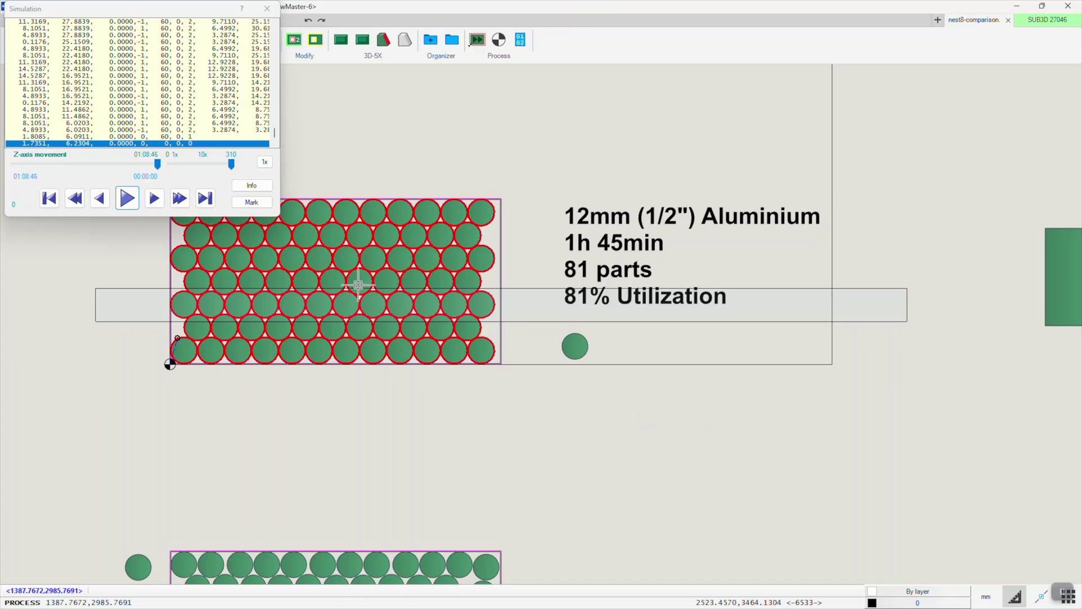
pyautogui.click(267, 8)
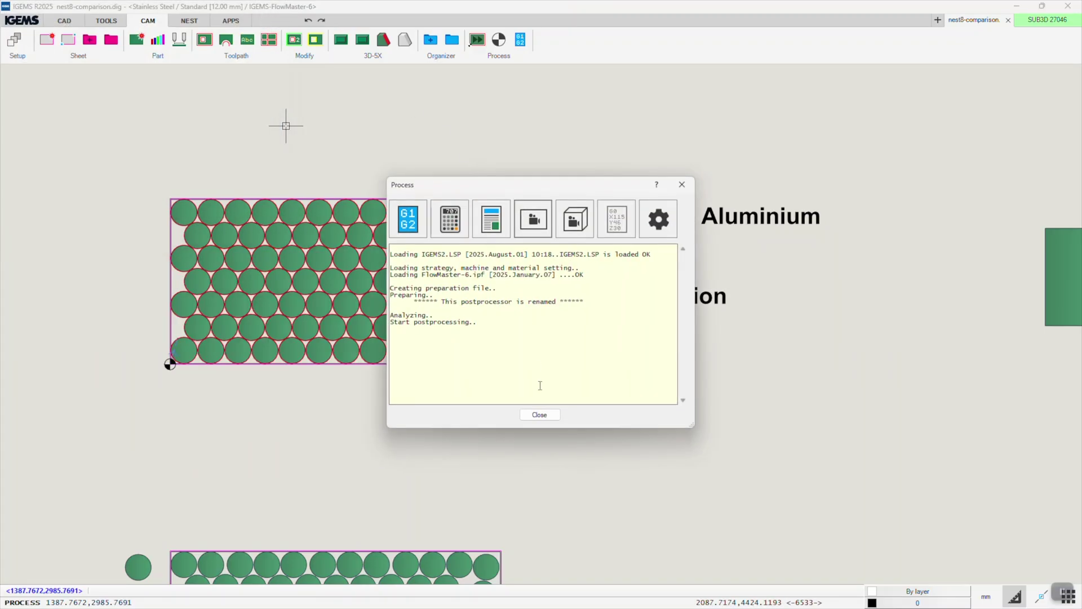
# - Close the Process dialog and open the AutoNest-01.dig sample from Samples
pyautogui.click(539, 414)
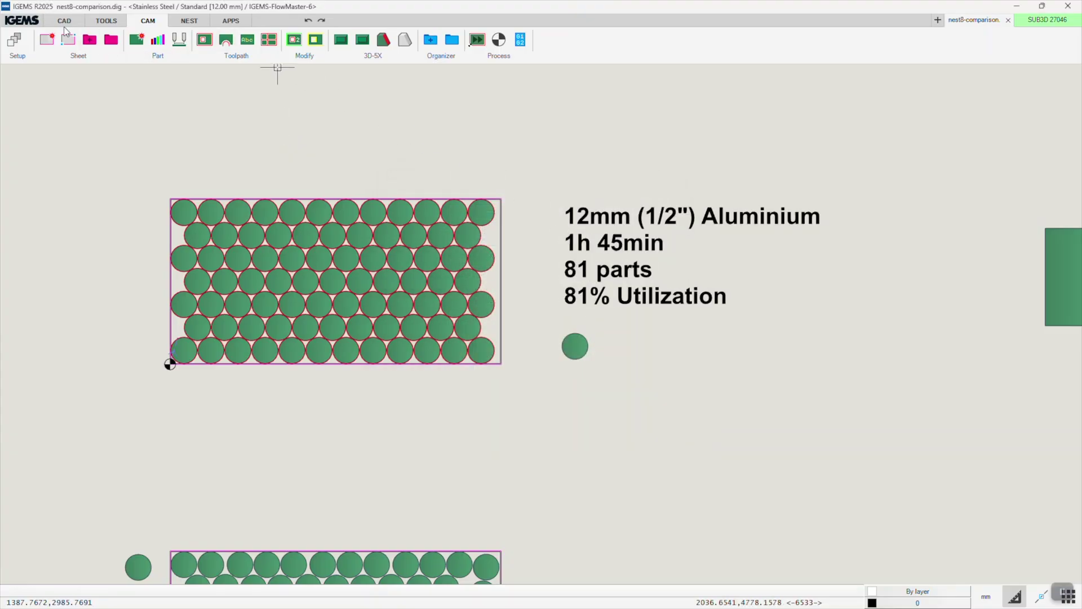
pyautogui.click(22, 21)
pyautogui.moveTo(34, 69)
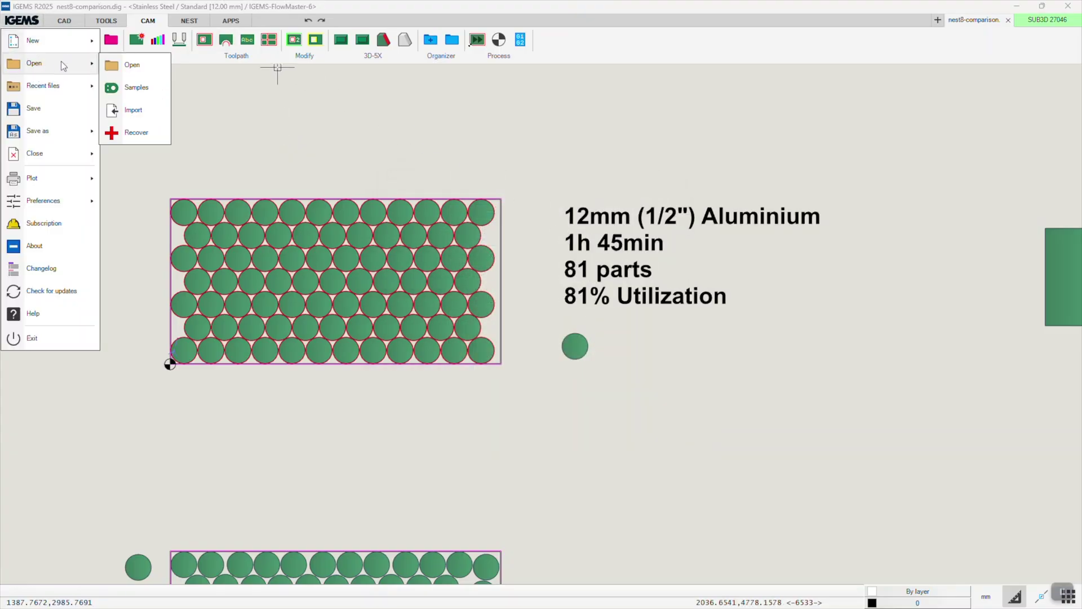
pyautogui.click(135, 86)
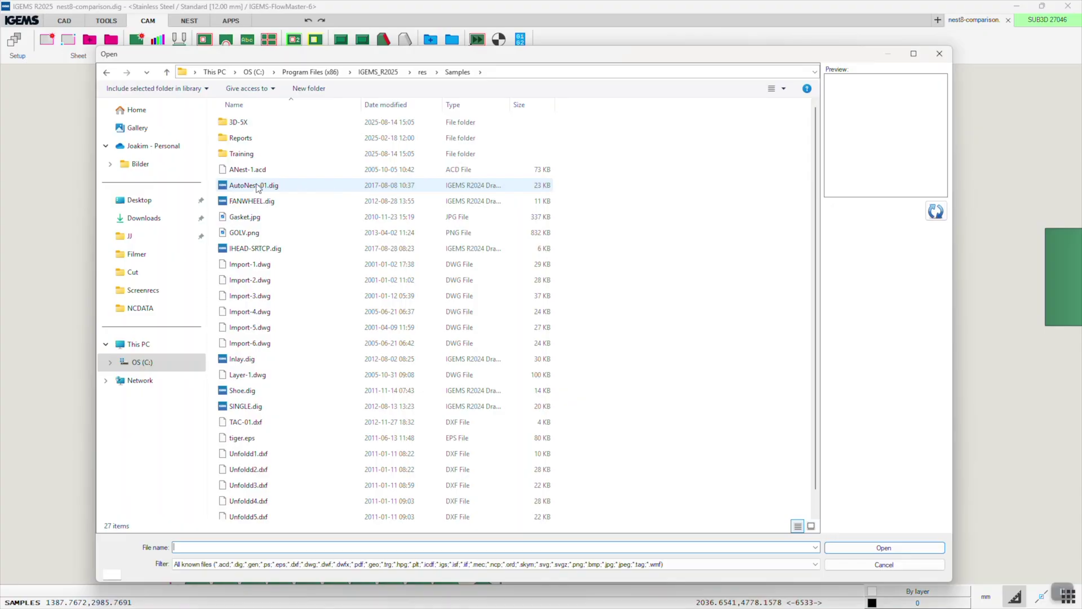
pyautogui.doubleClick(255, 186)
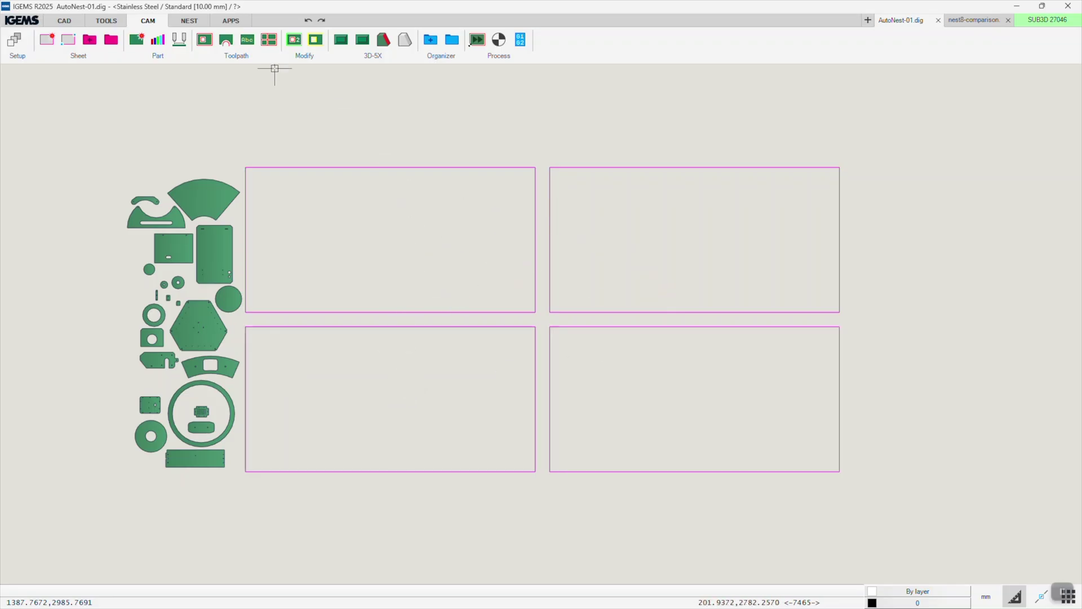
# - Auto-nest all loose parts onto the four sheets using FlowMaster-7 with Stainless Steel 10.00
pyautogui.click(188, 21)
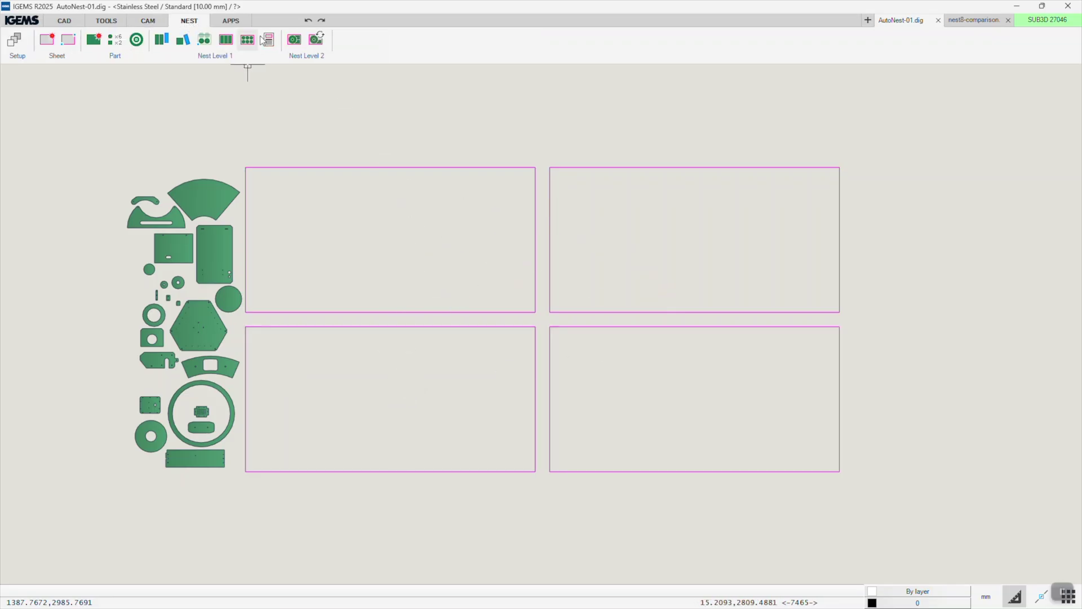
pyautogui.click(294, 39)
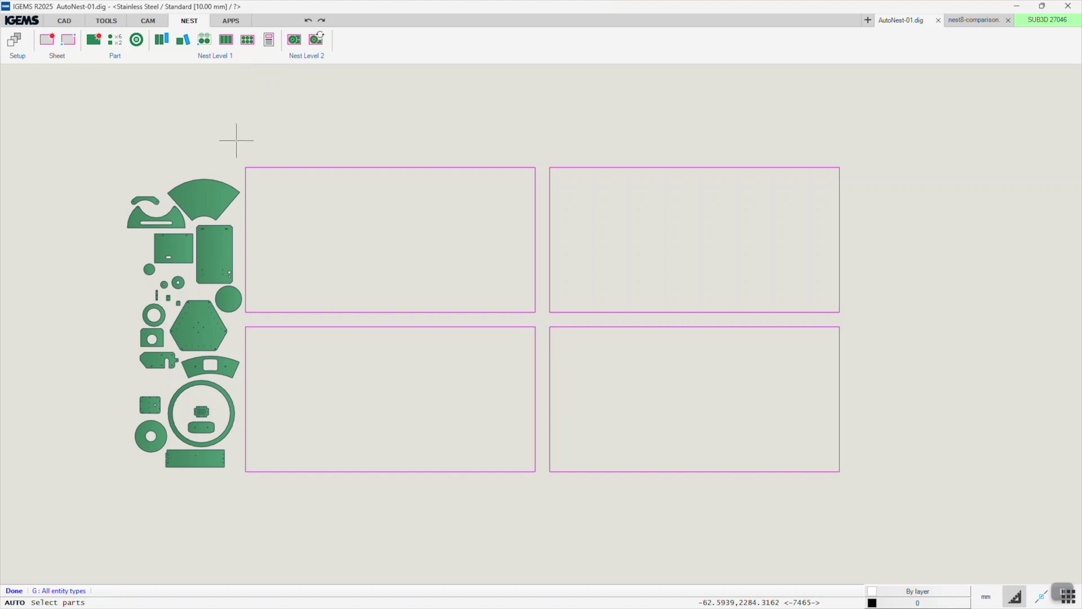
pyautogui.moveTo(236, 141); pyautogui.dragTo(113, 476)
pyautogui.rightClick(399, 390)
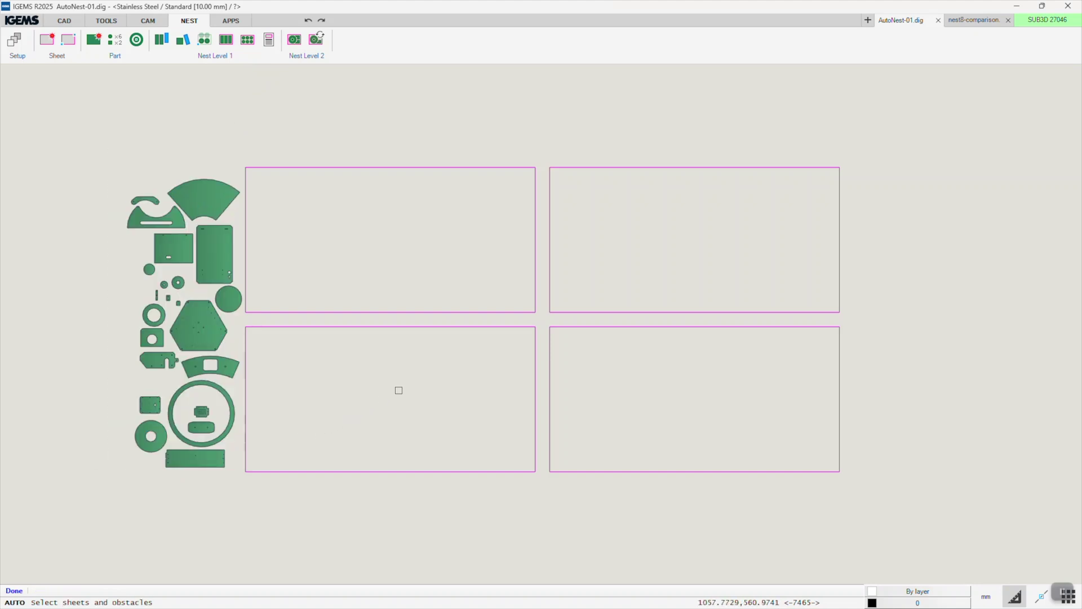
pyautogui.moveTo(629, 252); pyautogui.dragTo(423, 400)
pyautogui.rightClick(423, 400)
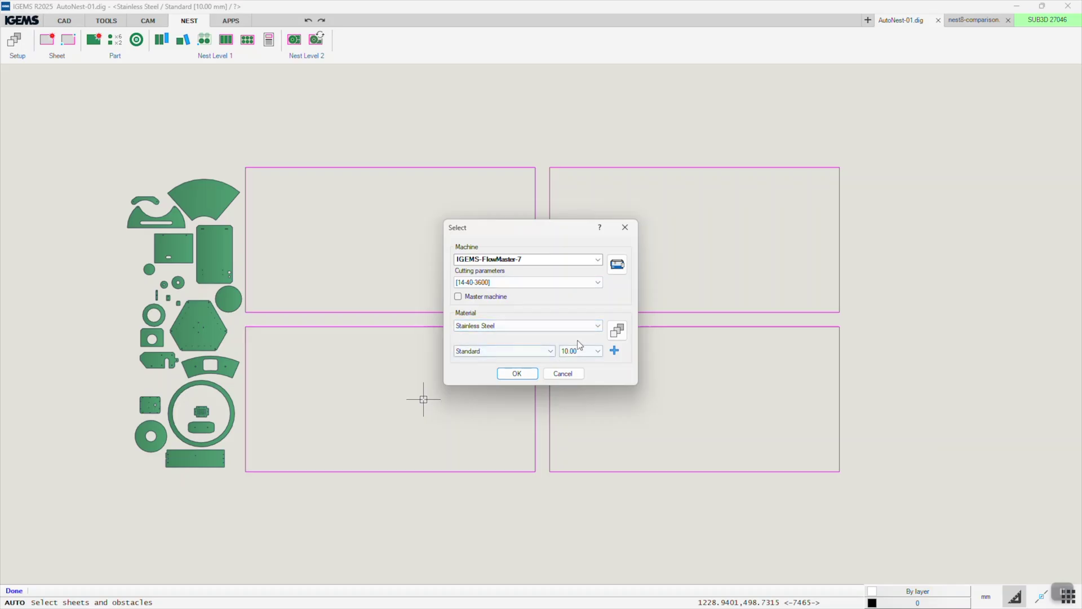
pyautogui.click(517, 373)
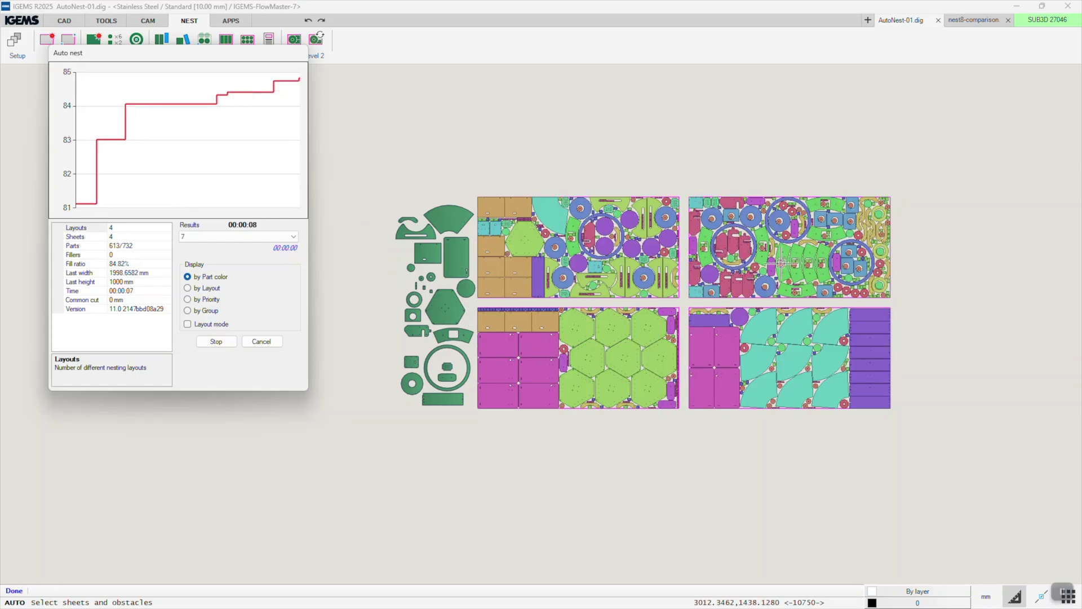
# - Accept the four-sheet nest of 666 of 732 parts at 85.23% fill and close Auto nest
pyautogui.scroll(10, 878, 231)
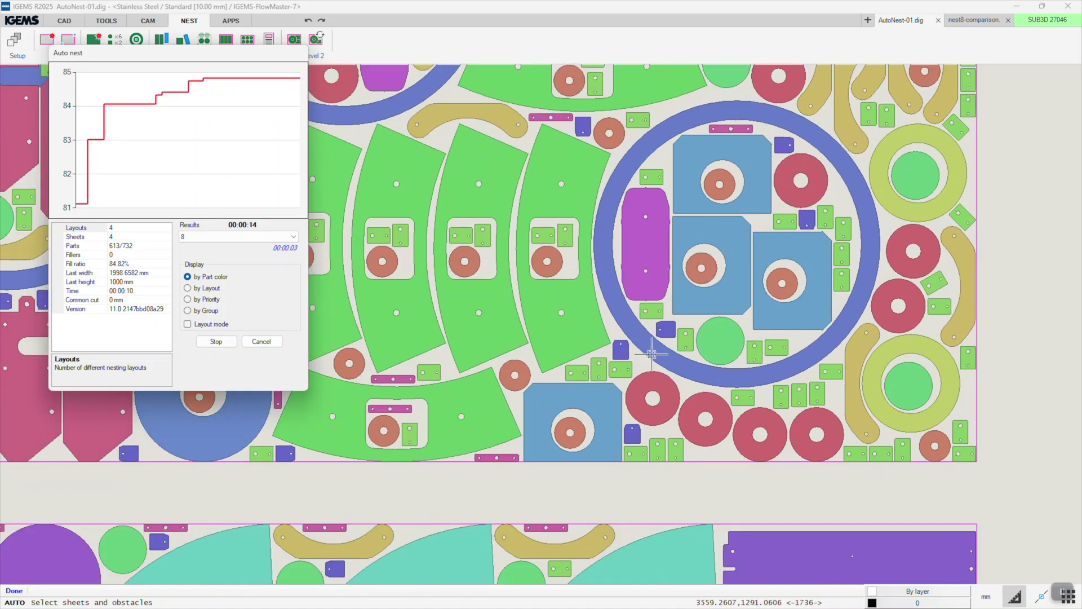
pyautogui.scroll(-8, 652, 353)
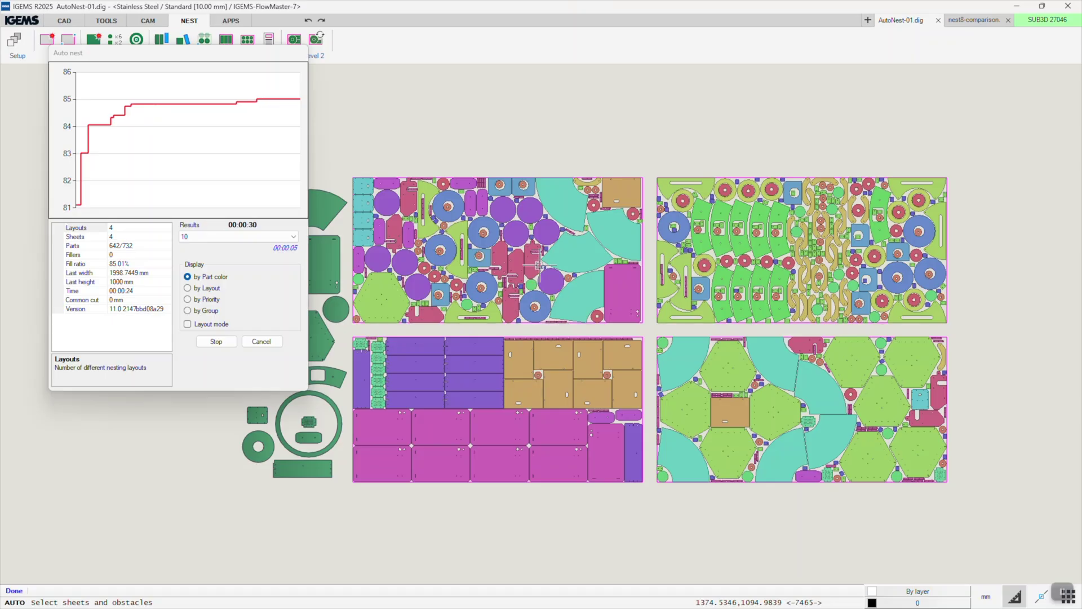
pyautogui.click(218, 342)
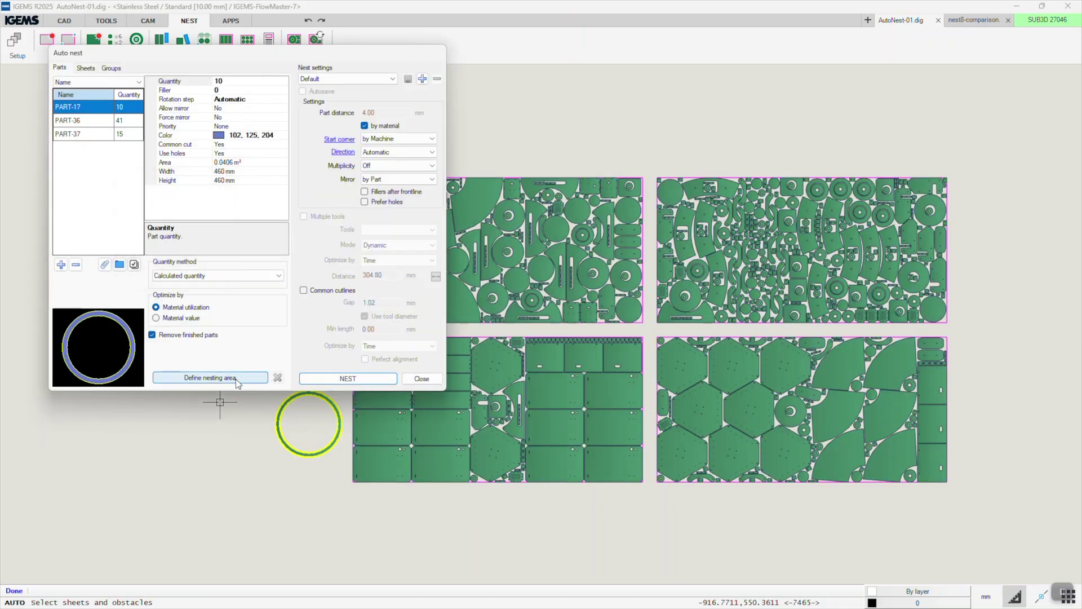
pyautogui.click(422, 379)
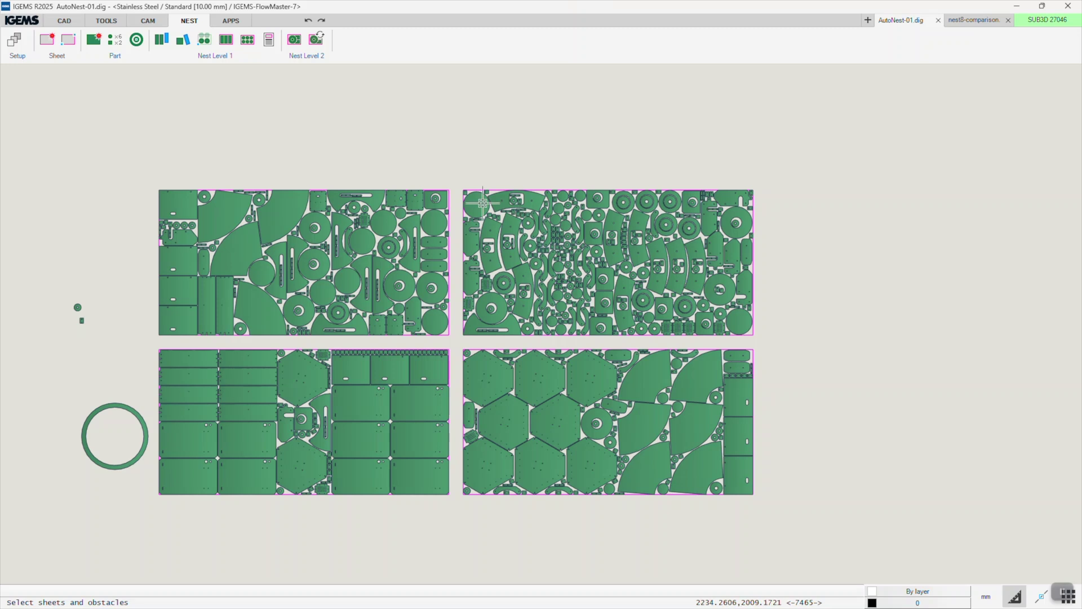
# - Apply Contour cut toolpaths with lead-ins to all parts on the upper-right stainless sheet using Multi
pyautogui.click(145, 23)
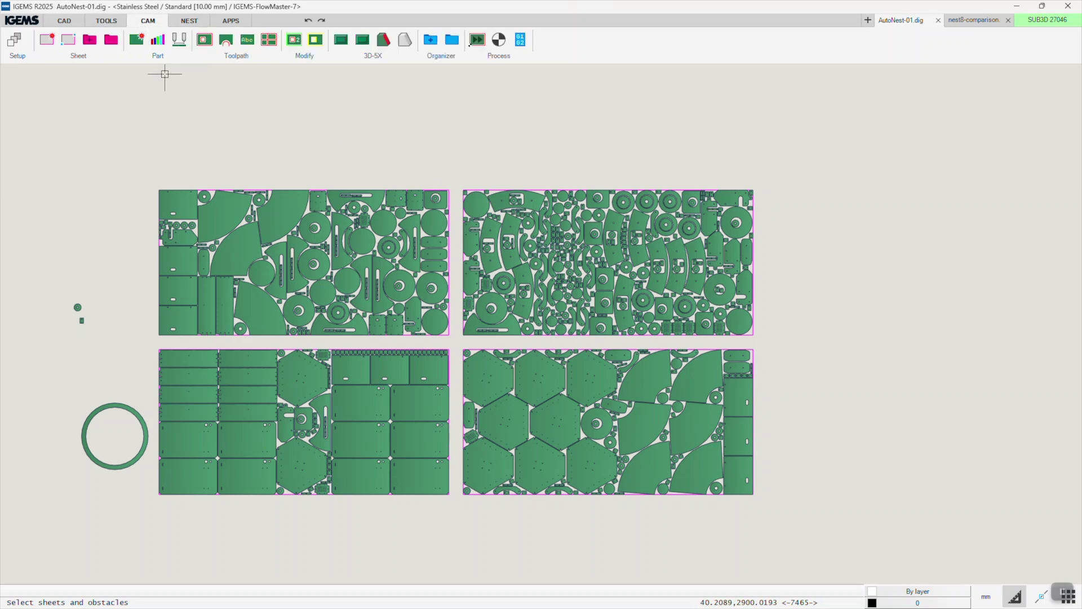
pyautogui.click(204, 40)
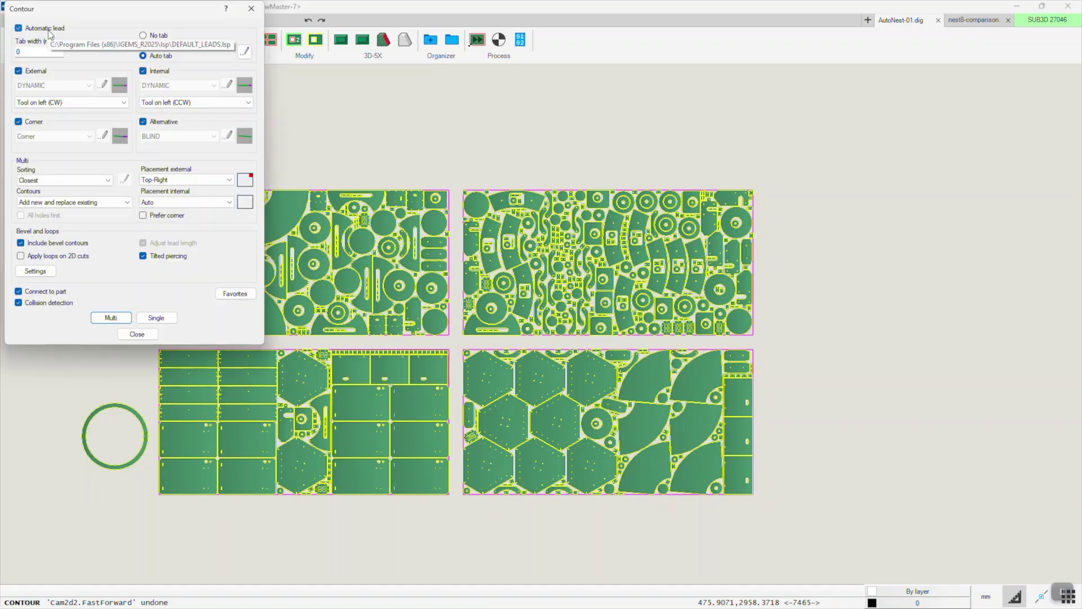
pyautogui.click(111, 318)
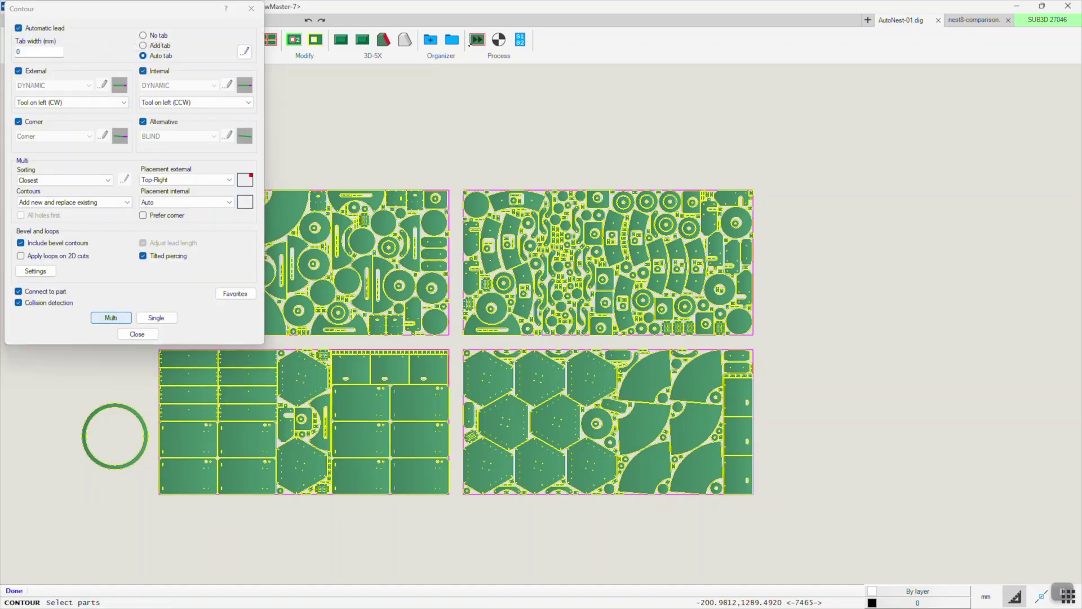
pyautogui.moveTo(772, 169); pyautogui.dragTo(457, 352)
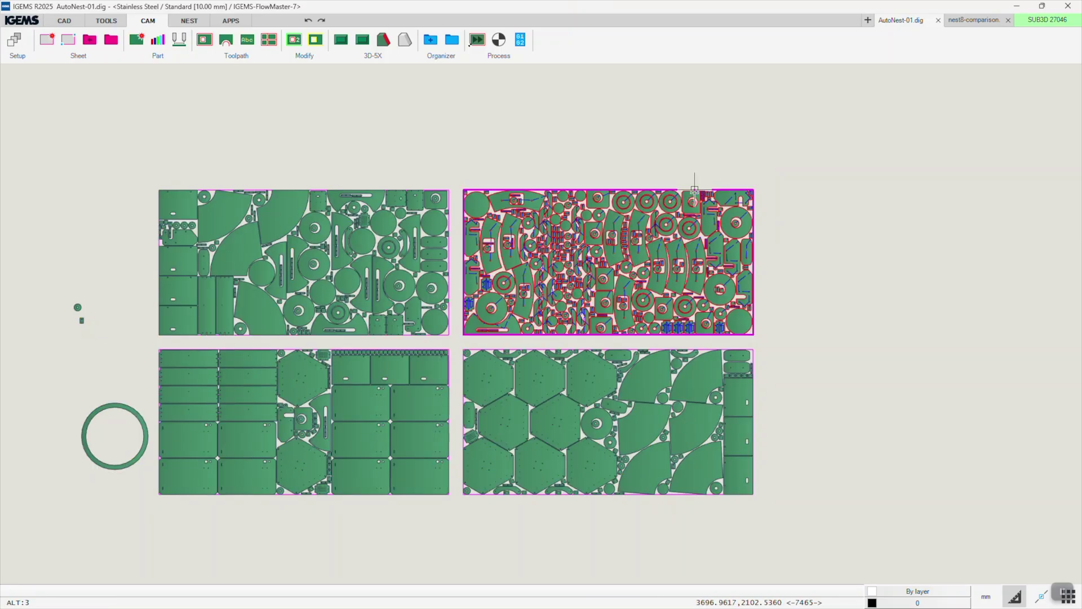
pyautogui.scroll(3, 676, 271)
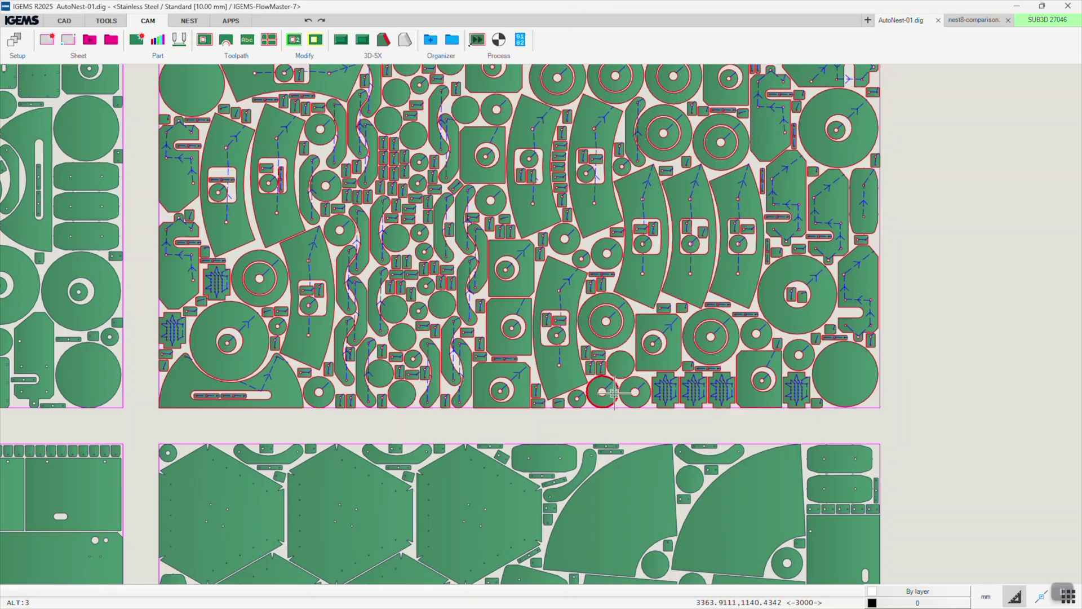
pyautogui.scroll(2, 682, 361)
pyautogui.scroll(1, 682, 360)
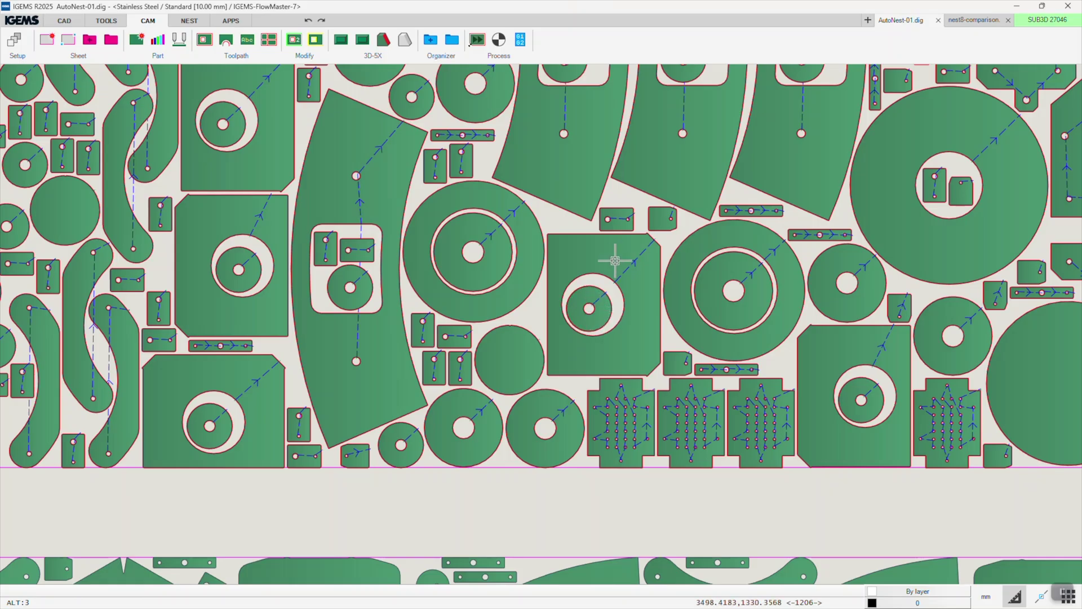
pyautogui.scroll(-3, 614, 261)
pyautogui.scroll(-1, 597, 498)
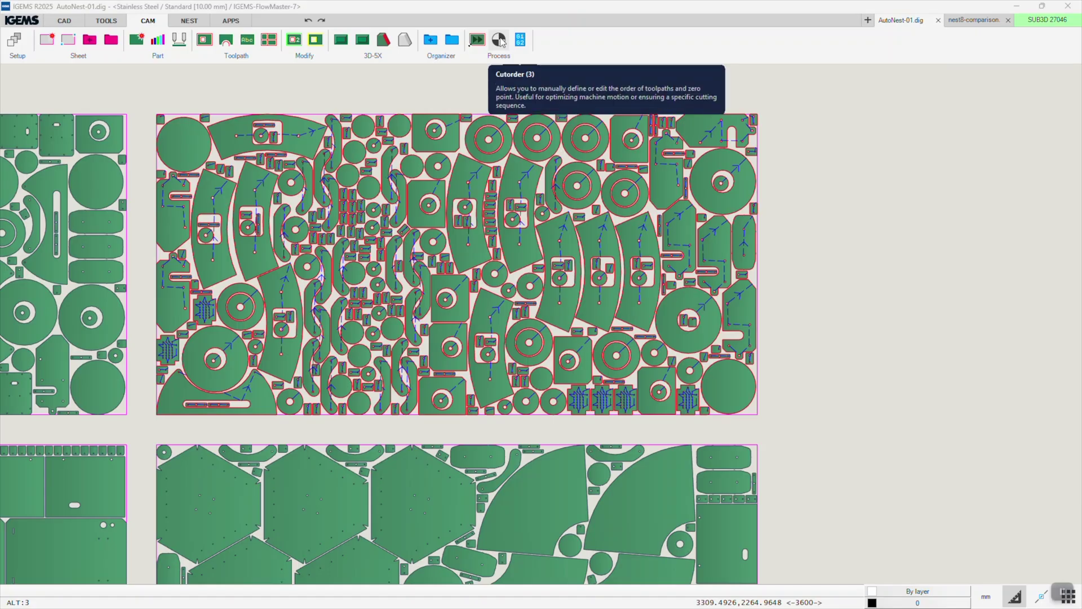
# - Post-process the toolpathed sheet to G1/G2 code and save it as AutoNest-01.ord, replacing the old file
pyautogui.click(519, 40)
pyautogui.moveTo(780, 97); pyautogui.dragTo(157, 425)
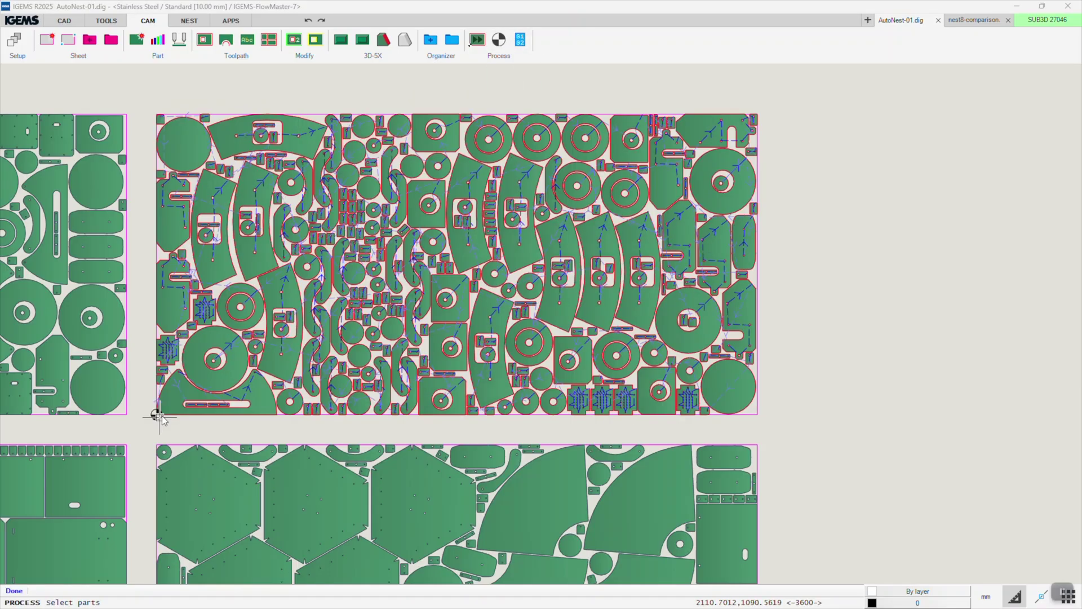
pyautogui.click(409, 224)
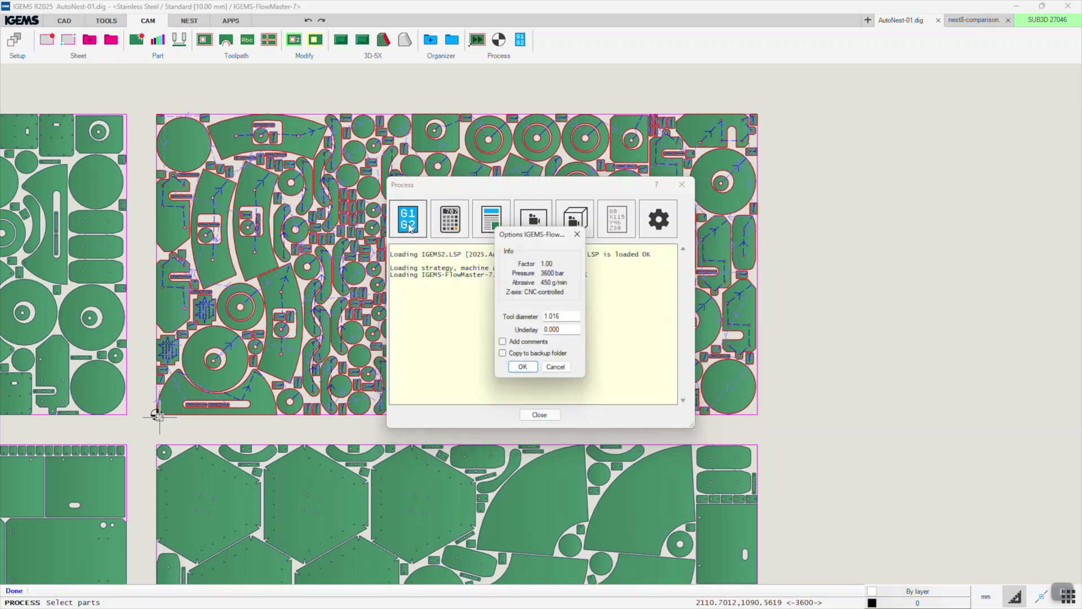
pyautogui.click(524, 368)
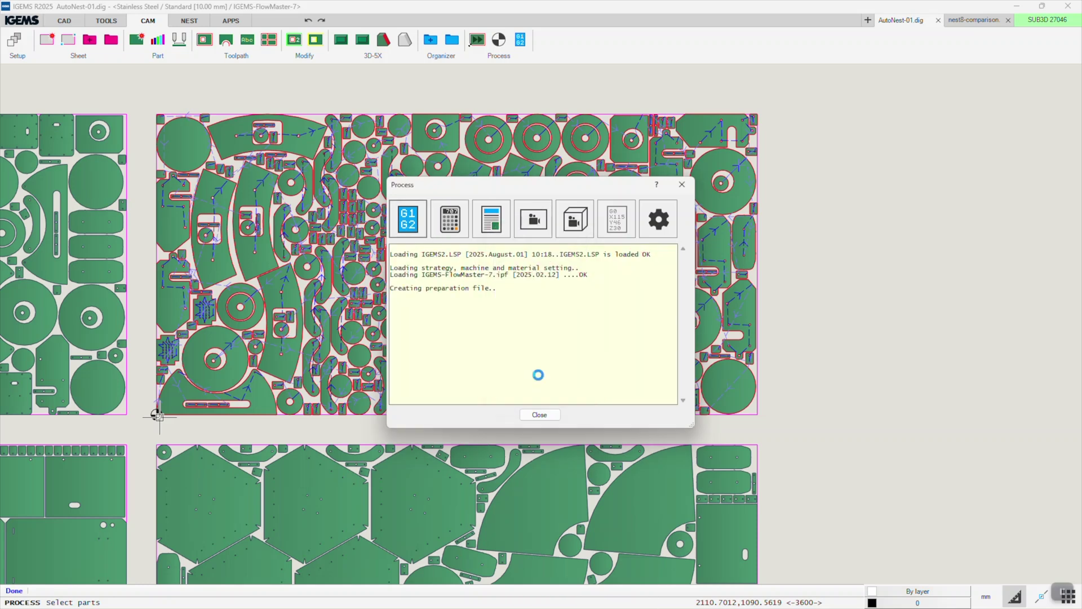
pyautogui.click(824, 475)
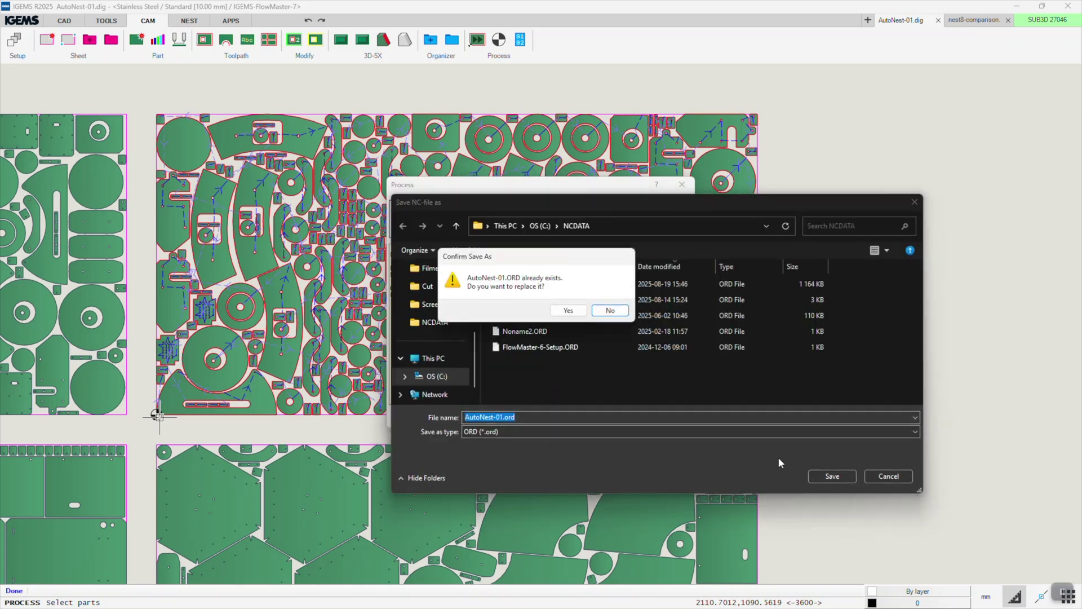
pyautogui.click(581, 313)
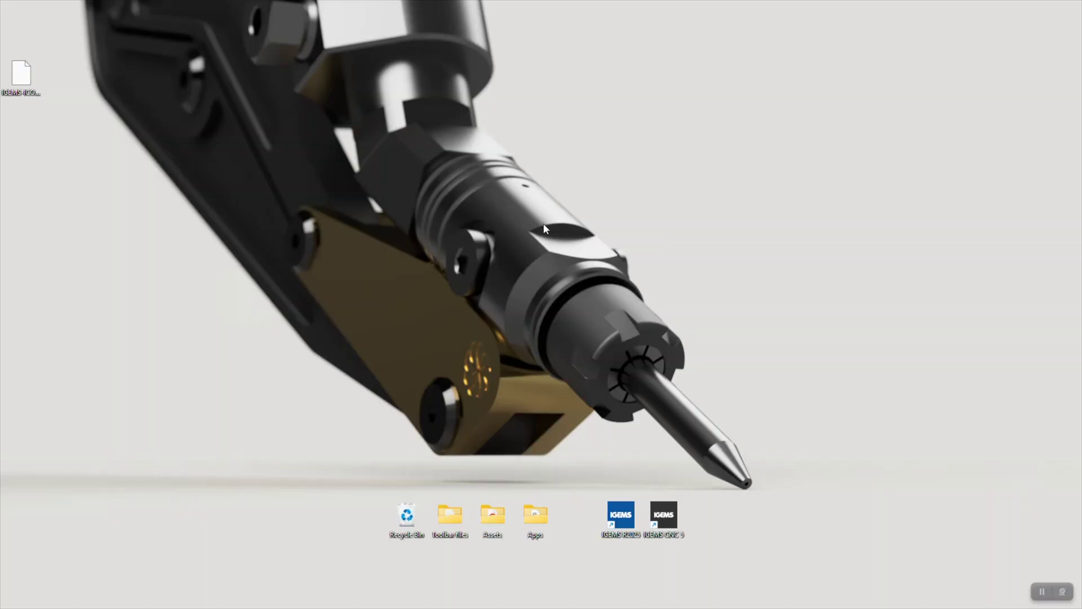
# - Save the nasa.gov logo image to the Desktop as nasa-logo.svg and minimize Chrome
pyautogui.click(629, 597)
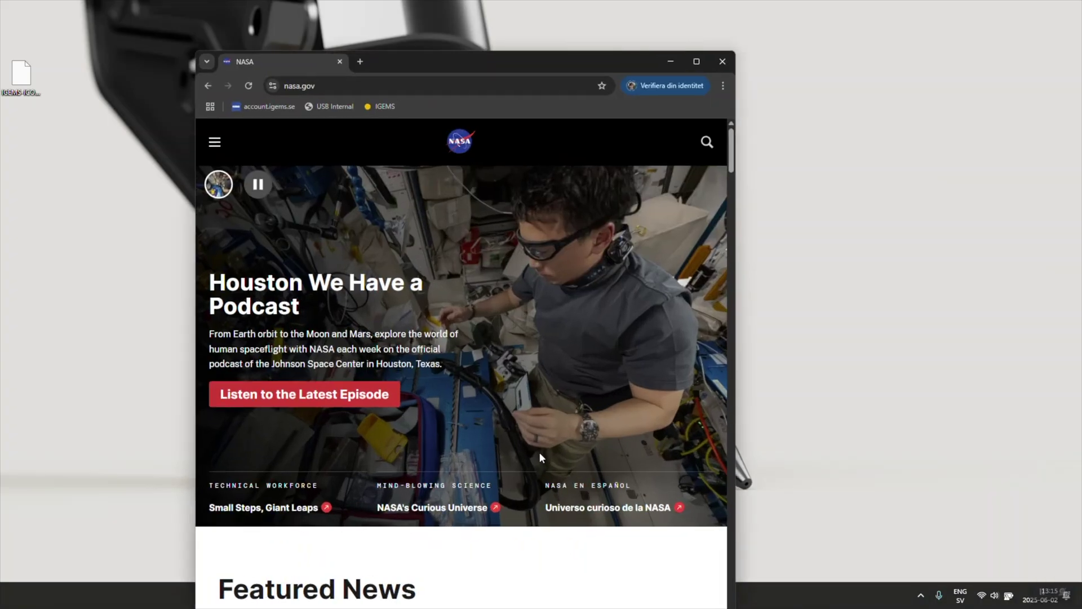
pyautogui.rightClick(459, 146)
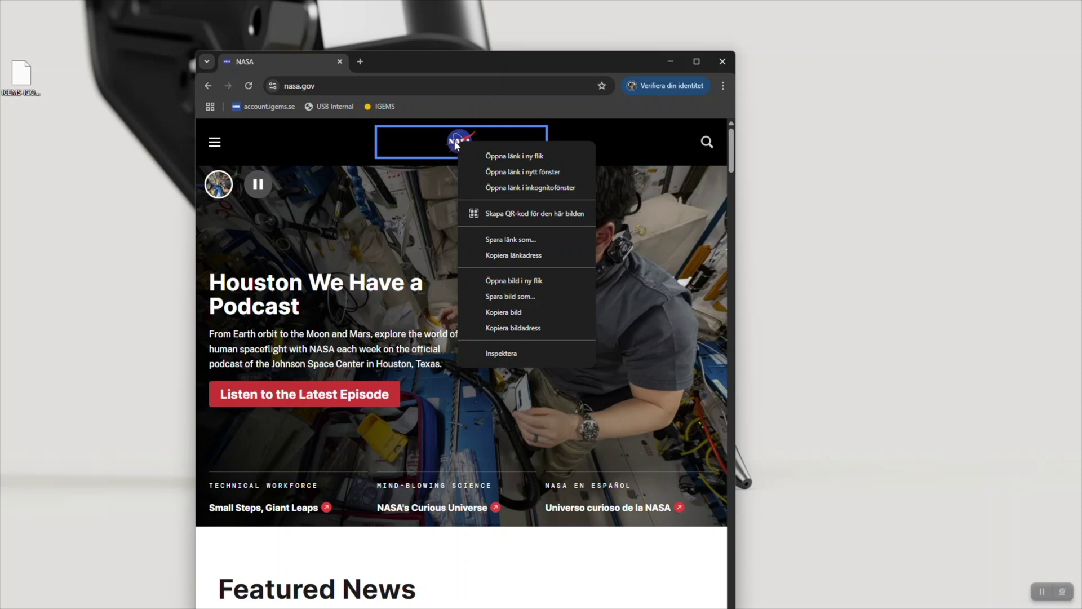
pyautogui.click(499, 296)
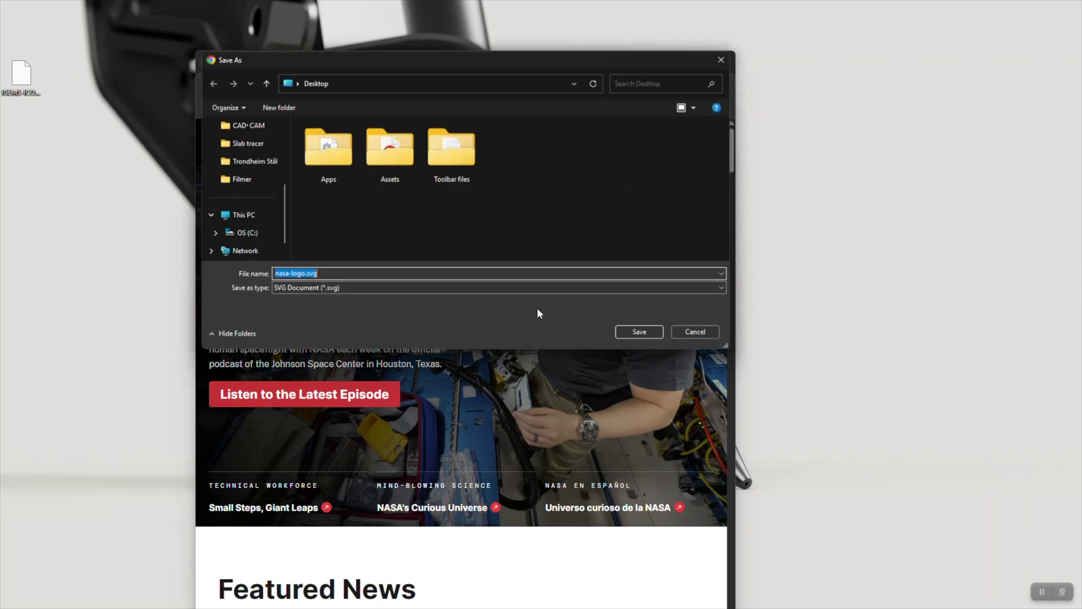
pyautogui.click(649, 332)
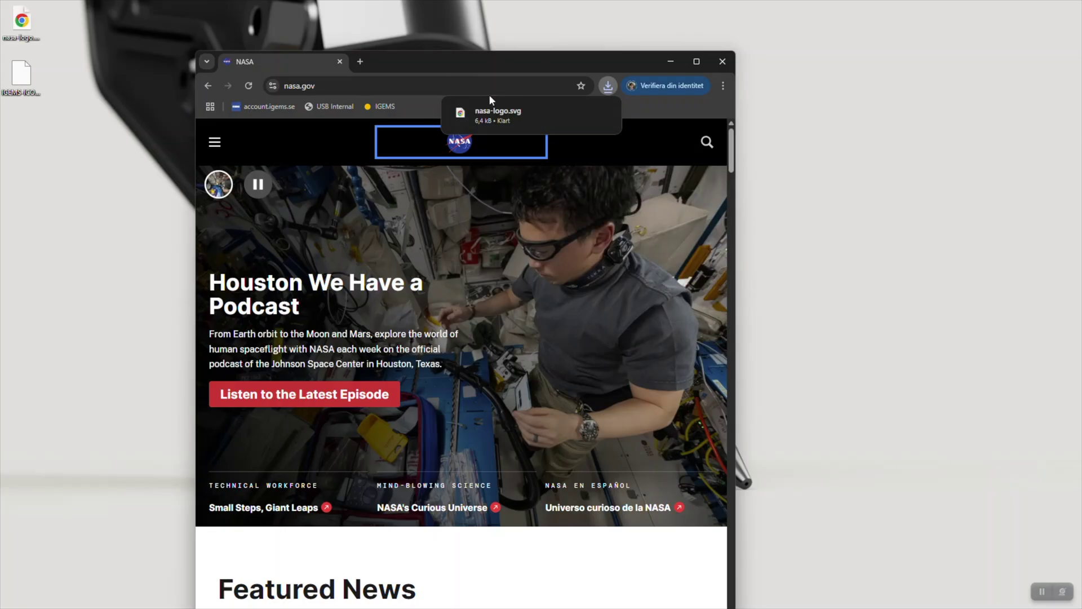
pyautogui.click(670, 62)
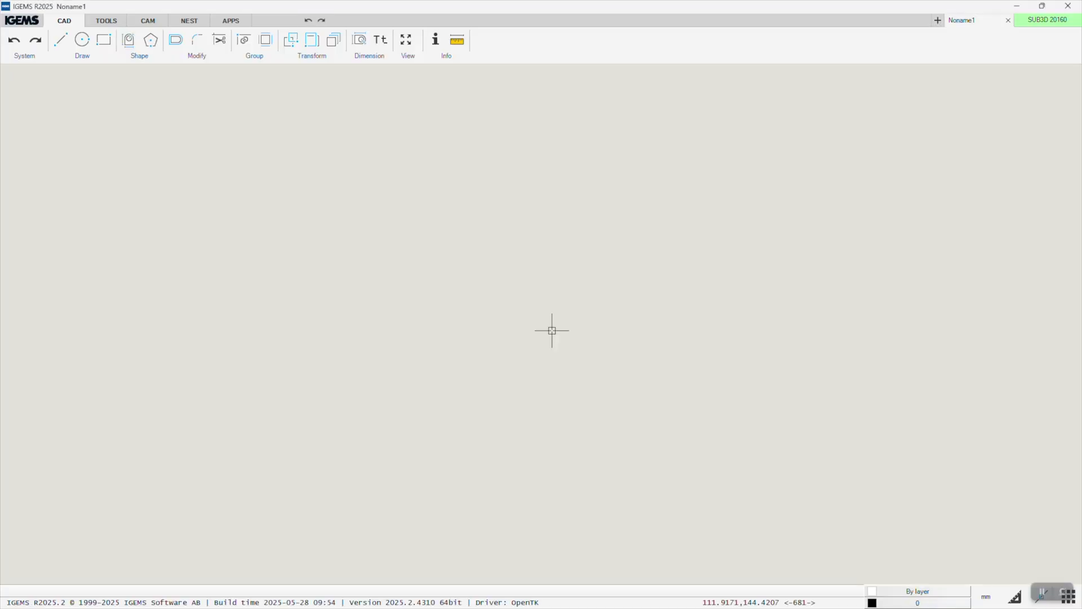
# - Drag nasa-logo.svg from the desktop into Noname1 and verify its 47 imported outlines
pyautogui.doubleClick(388, 8)
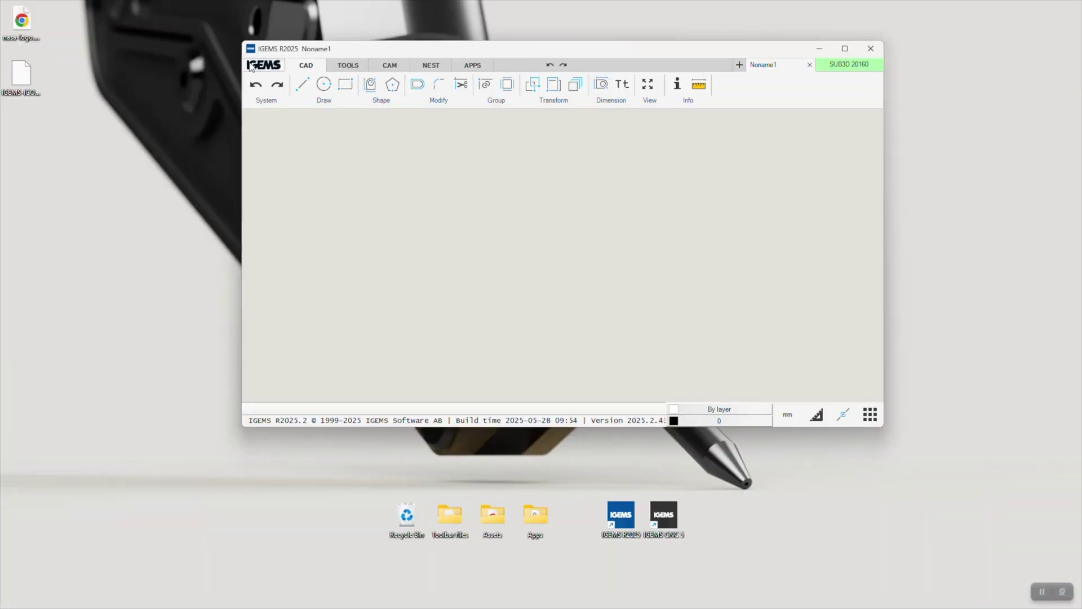
pyautogui.moveTo(28, 24); pyautogui.dragTo(456, 207)
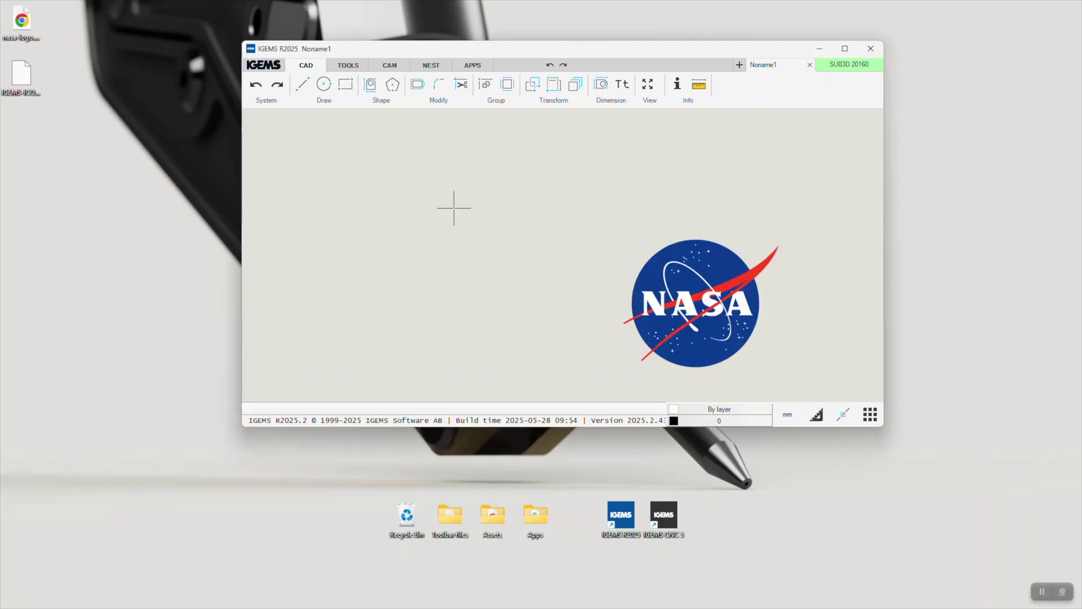
pyautogui.doubleClick(497, 51)
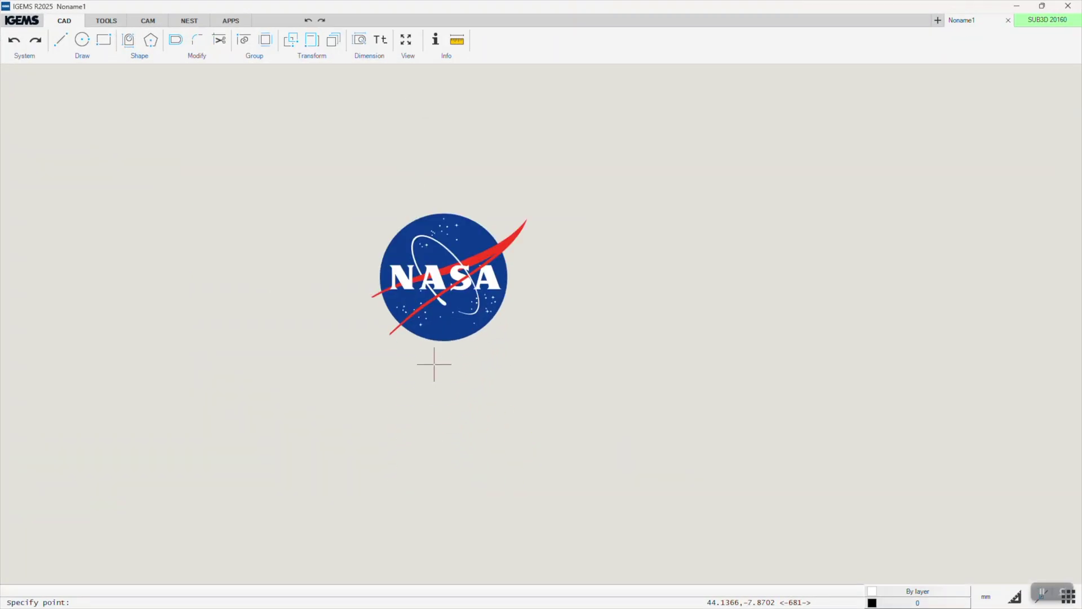
pyautogui.moveTo(609, 130); pyautogui.dragTo(256, 460)
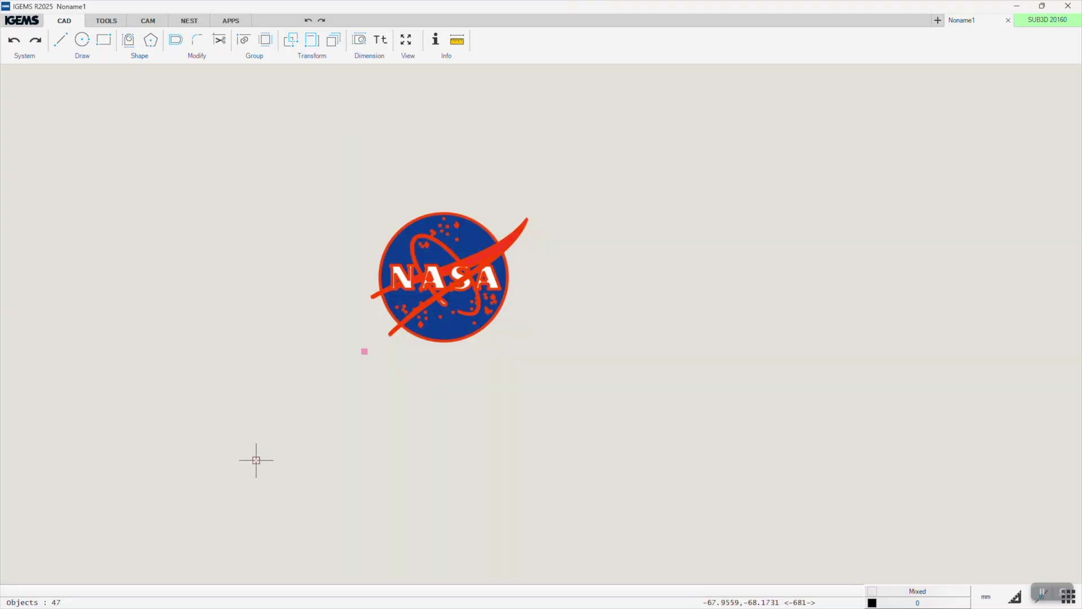
pyautogui.scroll(8, 429, 304)
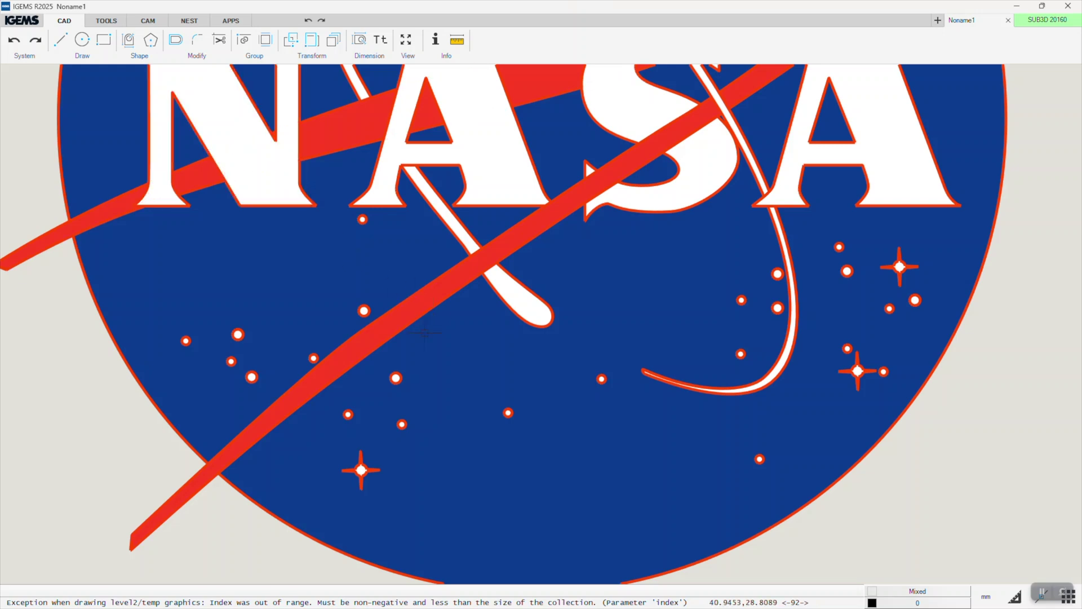
pyautogui.scroll(-4, 419, 360)
pyautogui.press('Escape')
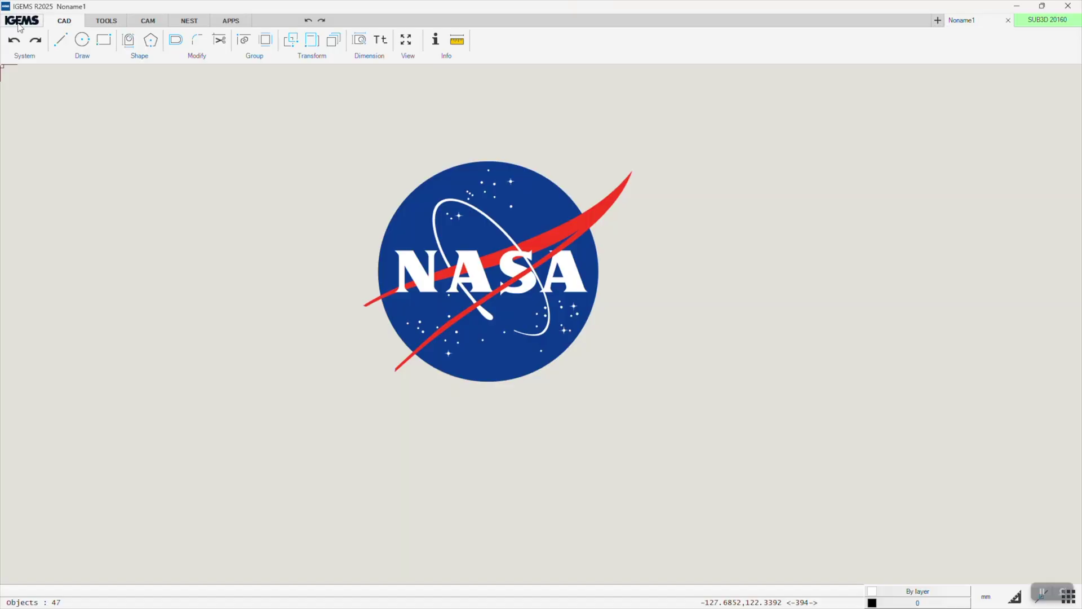
# - Open the IGEMS-ICON rubber plate model and orbit the 3D view to inspect it
pyautogui.click(22, 20)
pyautogui.click(34, 63)
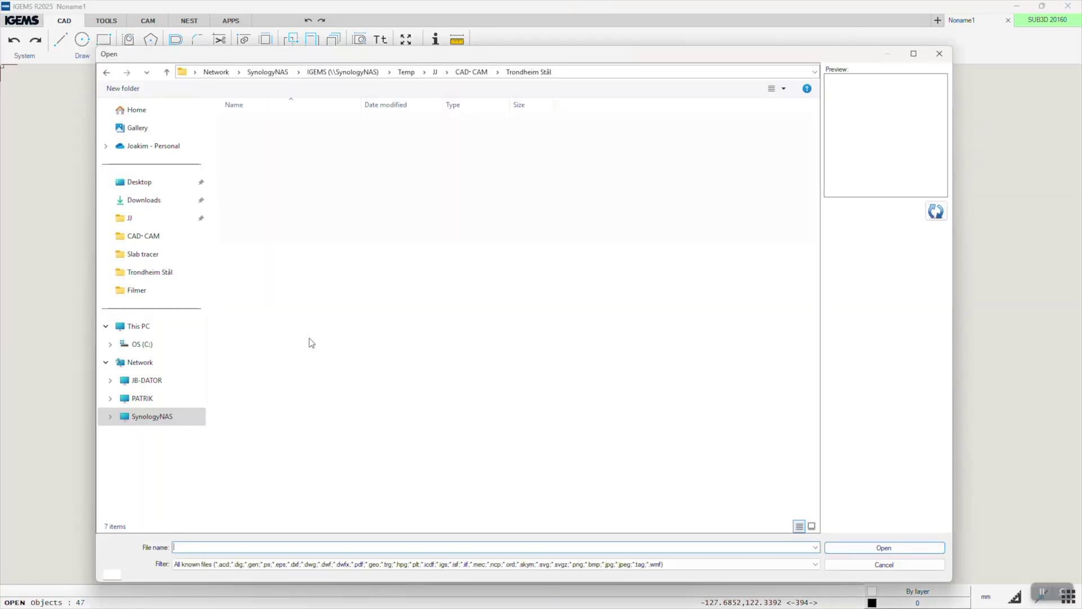
pyautogui.click(228, 564)
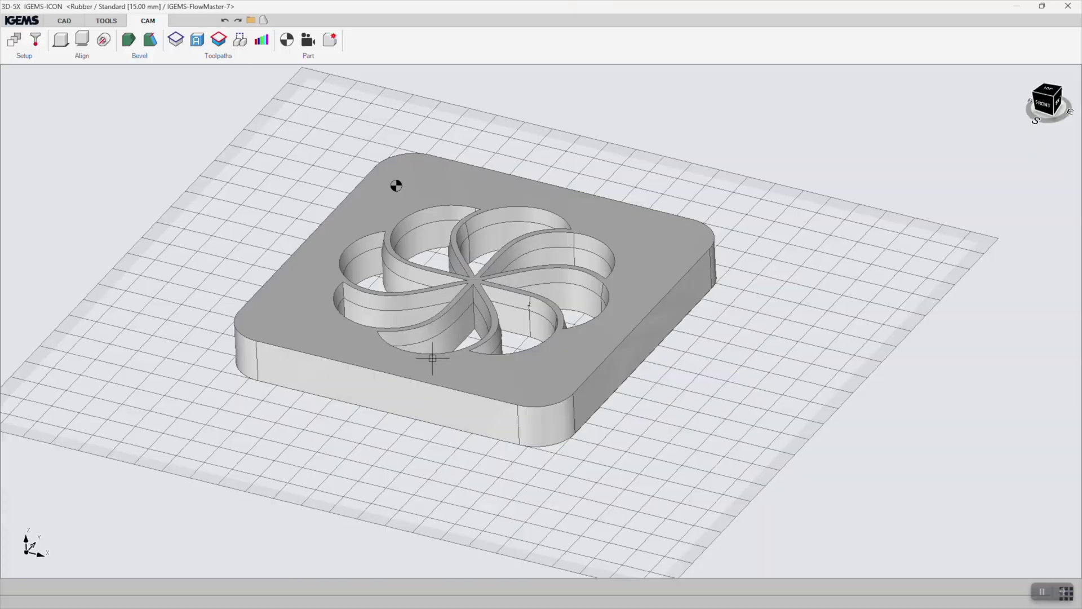
pyautogui.moveTo(432, 358); pyautogui.dragTo(409, 380, button='middle')
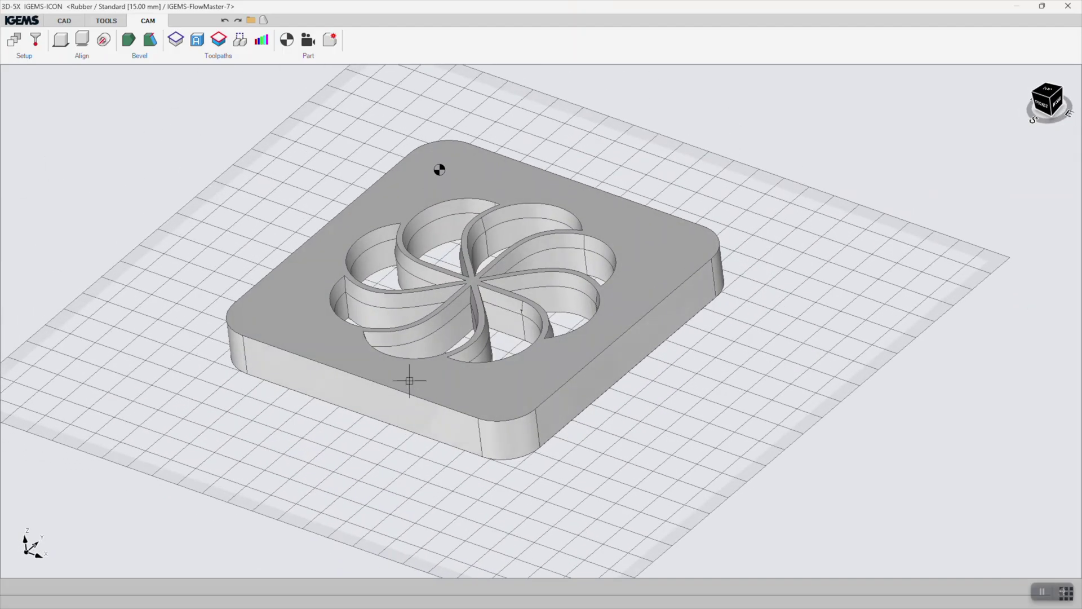
pyautogui.click(176, 43)
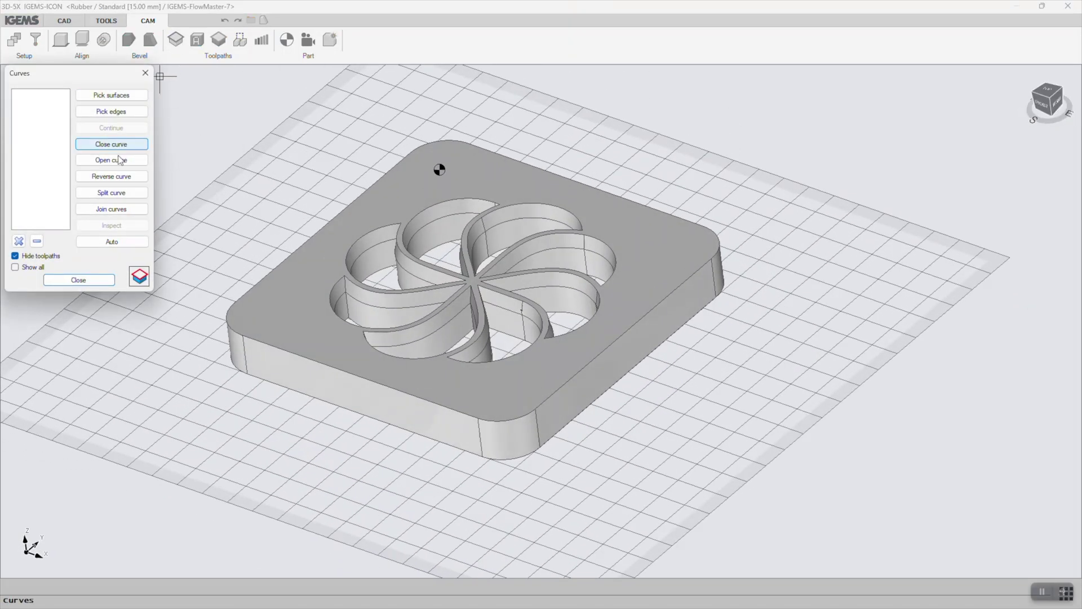
# - Auto-build closed curves from the part and check the petal curves
pyautogui.click(115, 243)
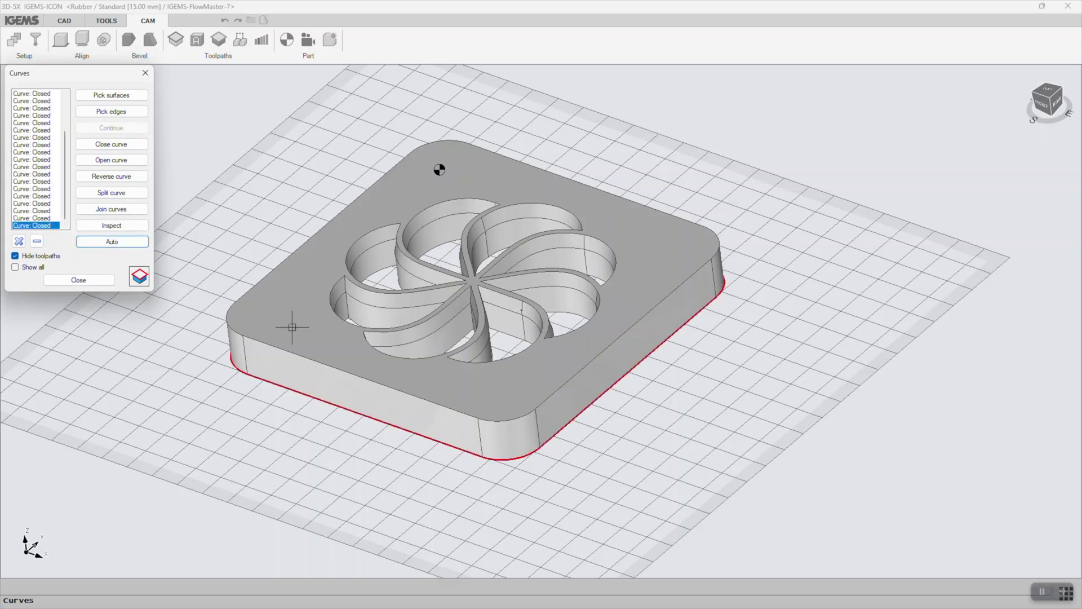
pyautogui.click(41, 168)
pyautogui.click(40, 151)
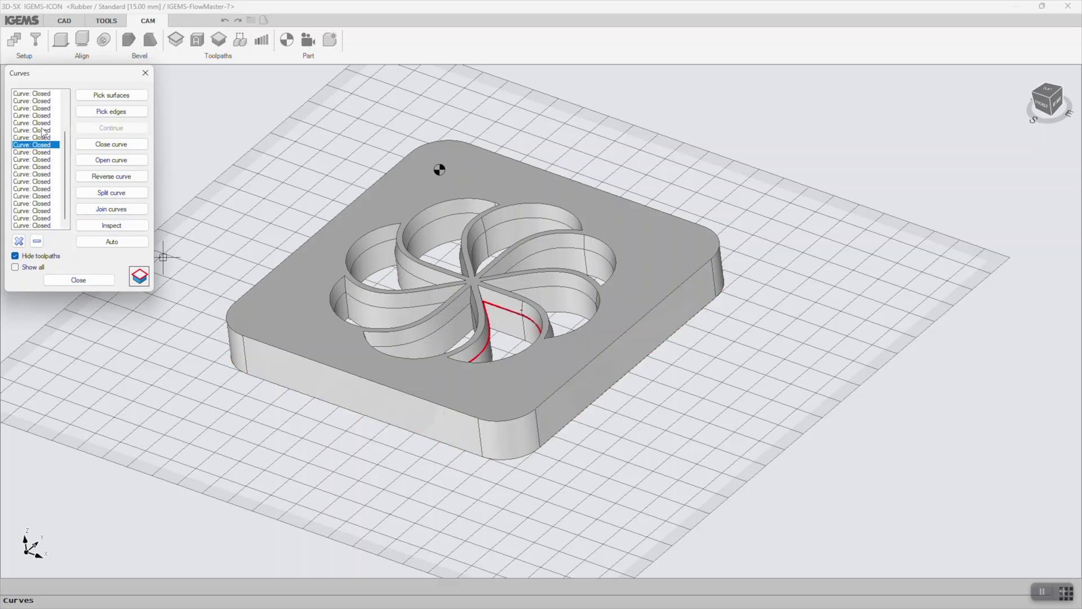
pyautogui.click(39, 131)
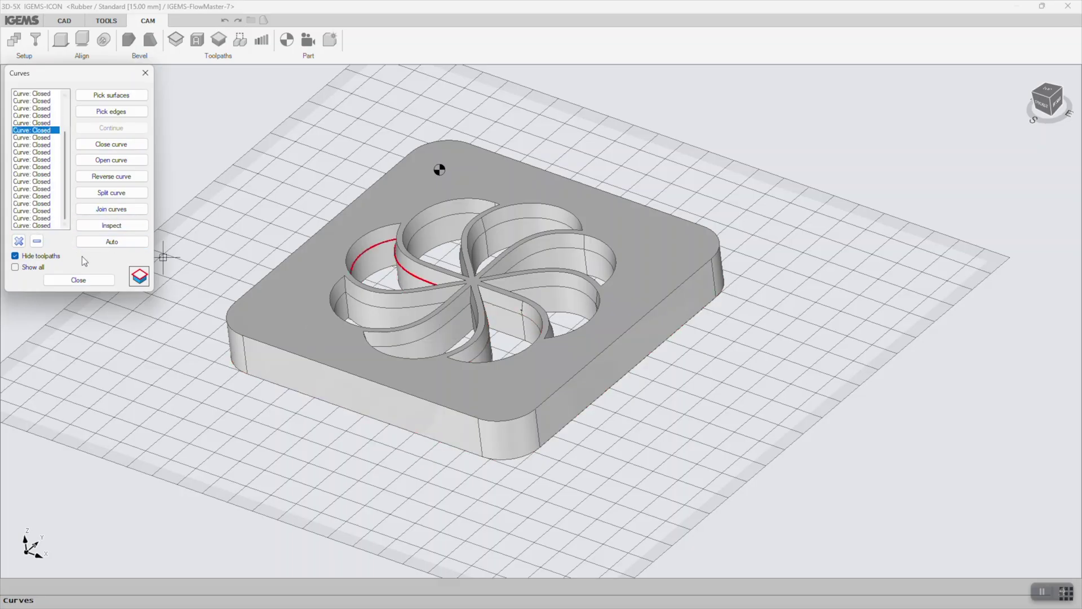
# - Create toolpath CUT 0 on one petal wall from its upper curve, start point, lower curve and lead-in
pyautogui.click(139, 276)
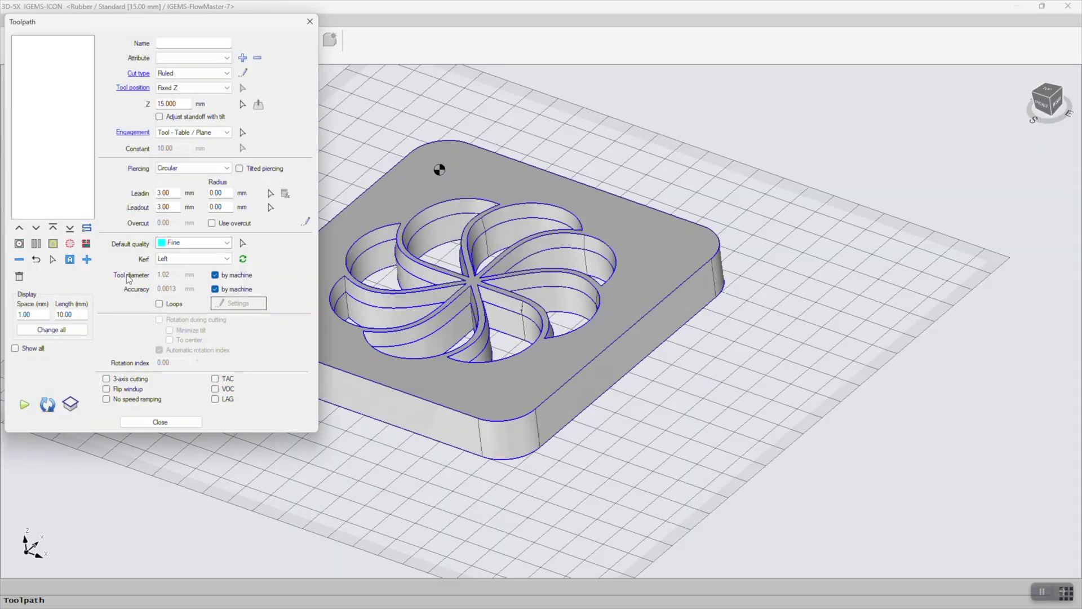
pyautogui.click(87, 260)
pyautogui.scroll(5, 399, 338)
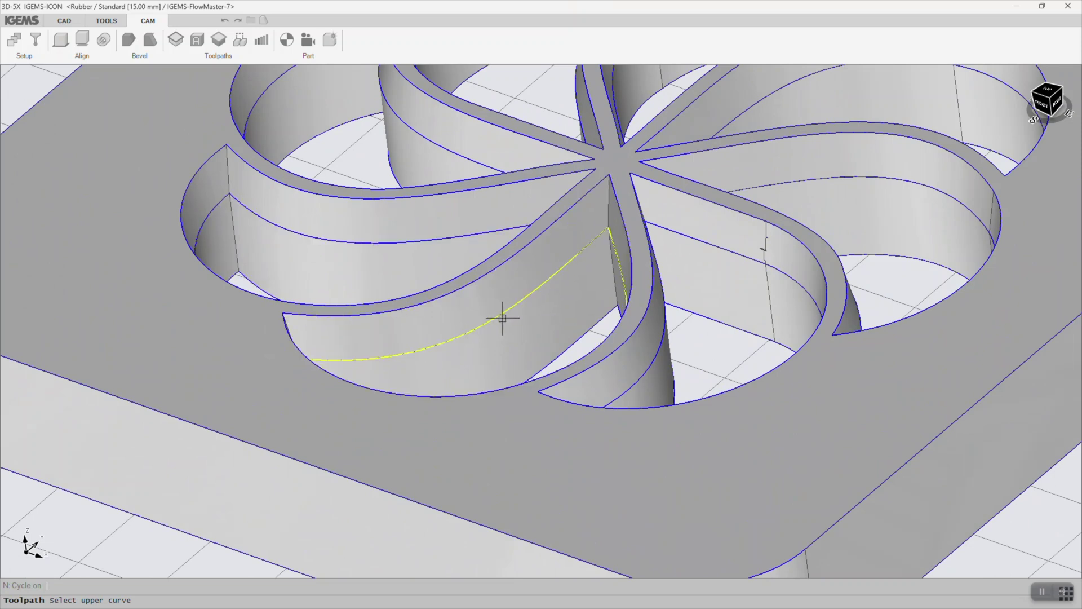
pyautogui.click(501, 317)
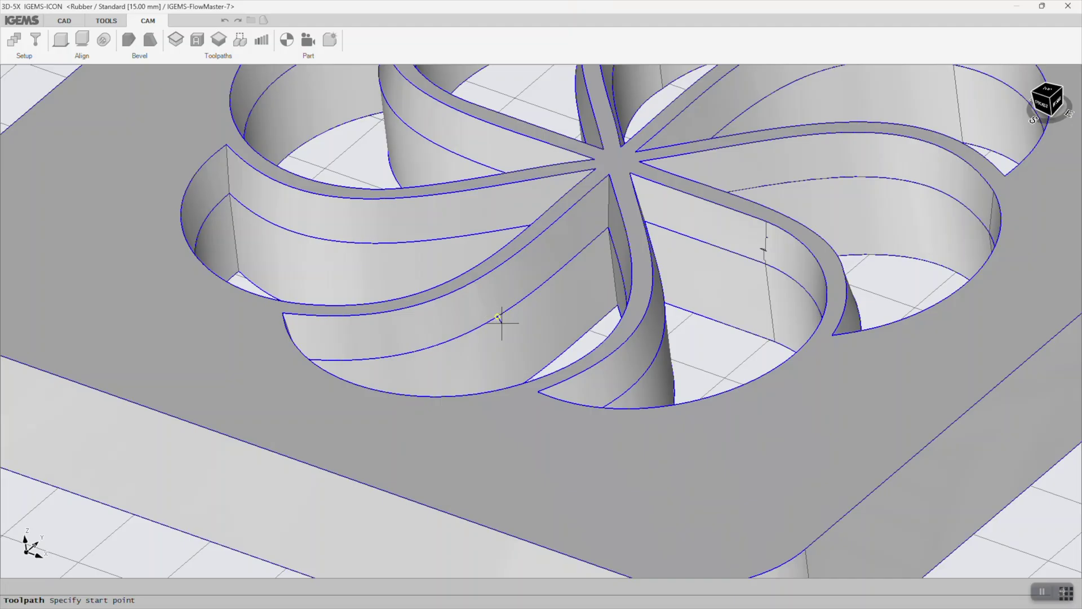
pyautogui.click(501, 322)
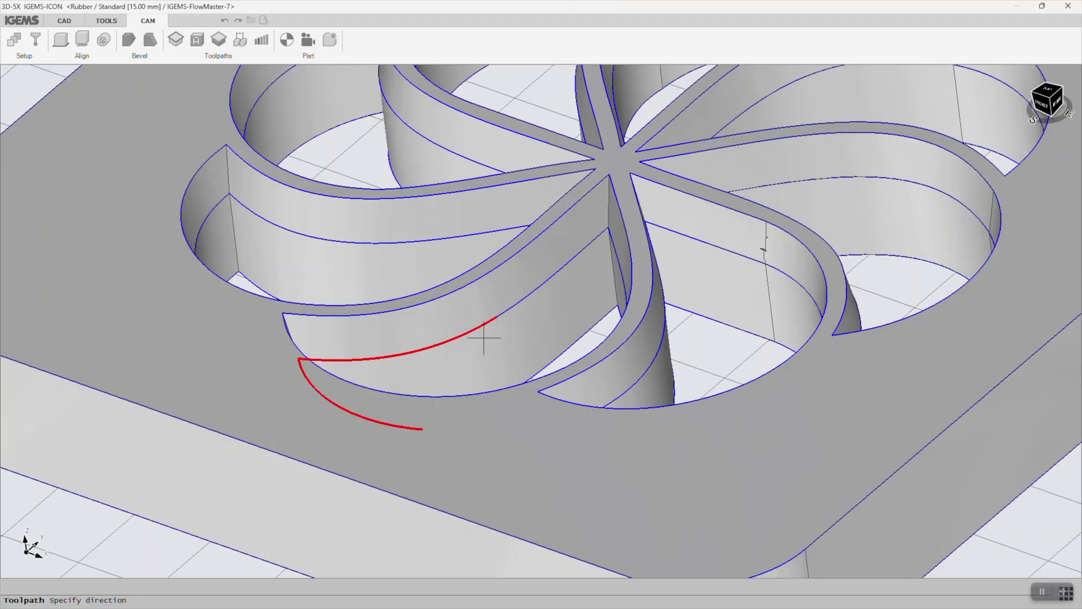
pyautogui.click(557, 354)
pyautogui.click(530, 287)
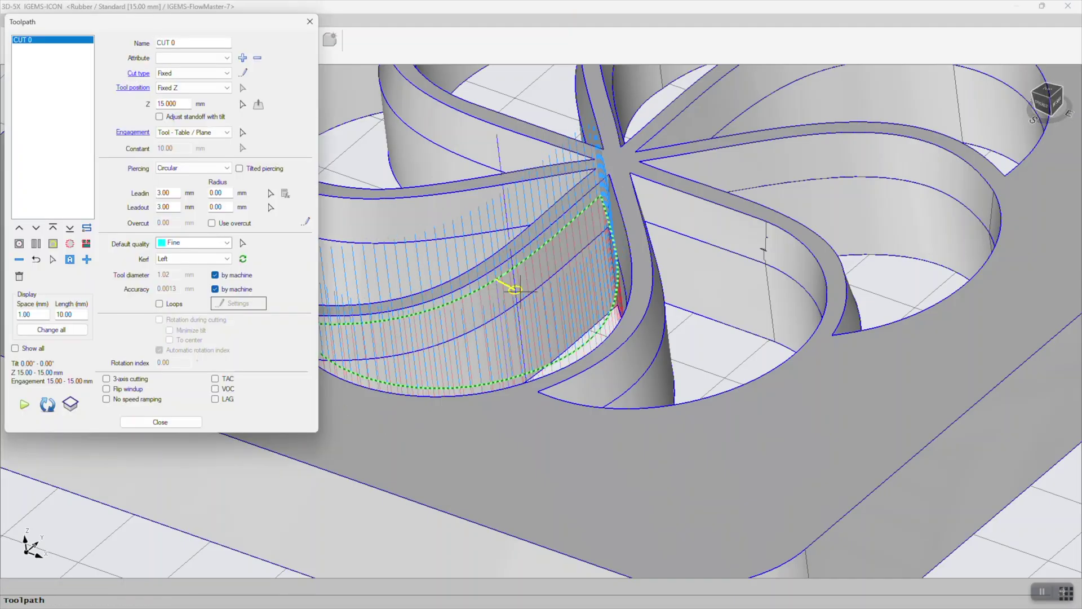
# - Create toolpath CUT 1 on the opposite petal wall with its start point, lower curve and lead-in
pyautogui.click(87, 260)
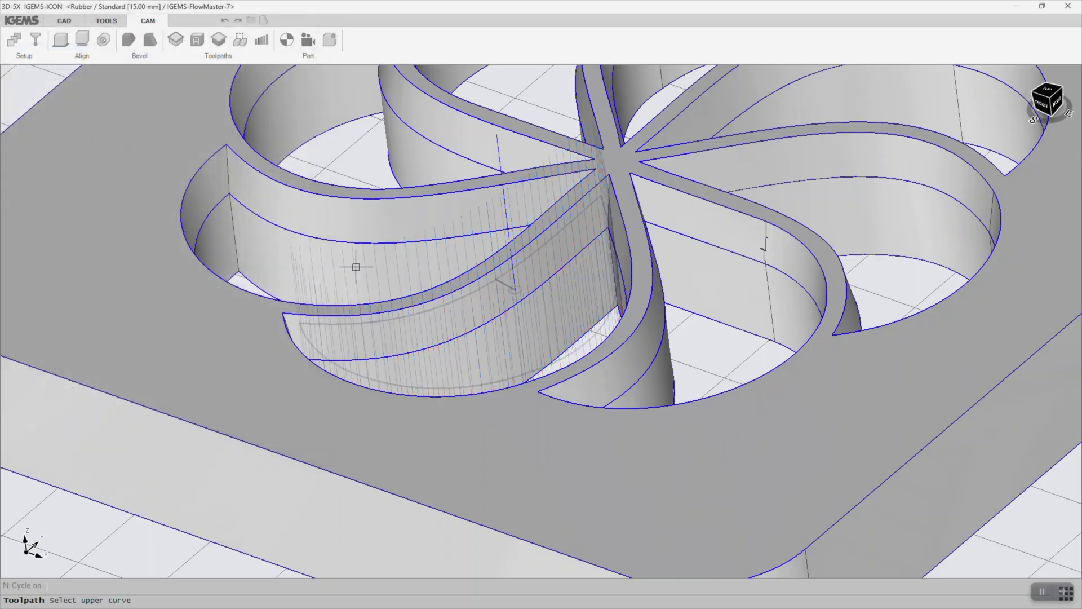
pyautogui.click(495, 270)
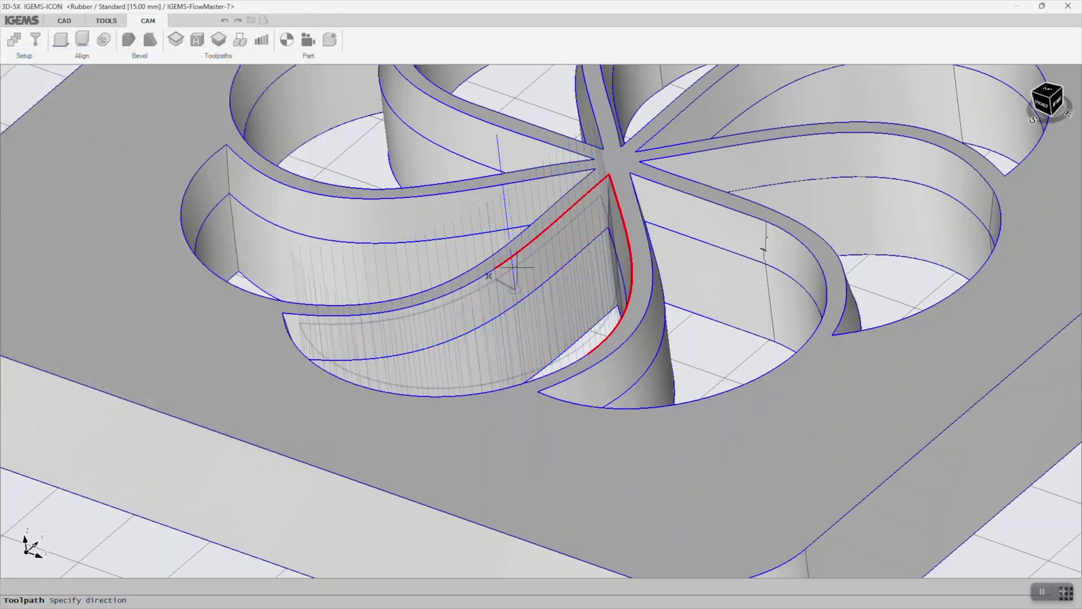
pyautogui.click(532, 288)
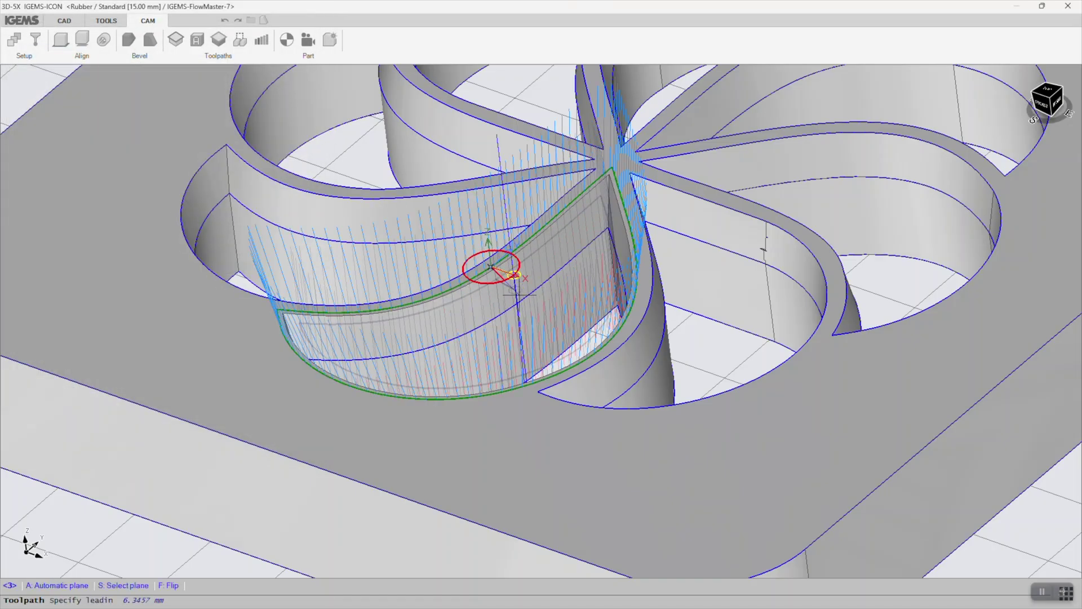
pyautogui.click(515, 277)
pyautogui.scroll(-10, 655, 294)
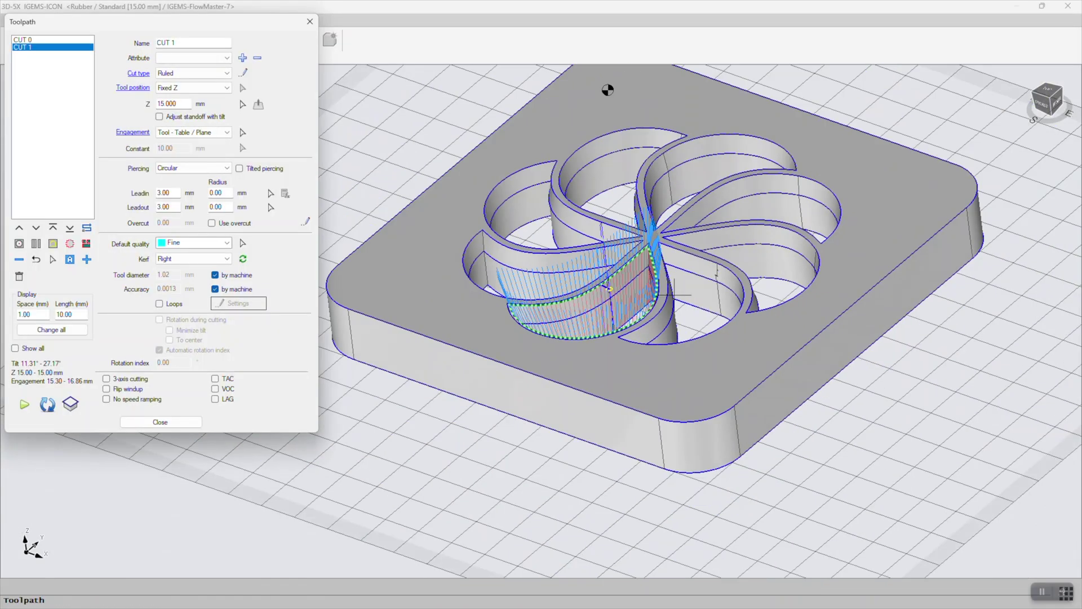
pyautogui.moveTo(608, 92); pyautogui.dragTo(432, 178, button='middle')
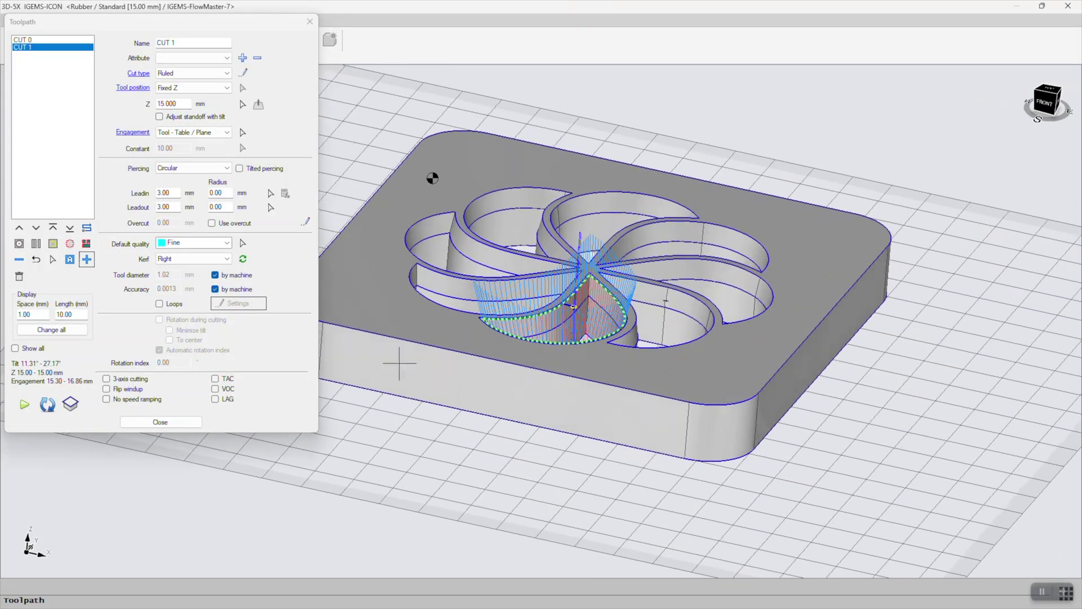
pyautogui.click(202, 422)
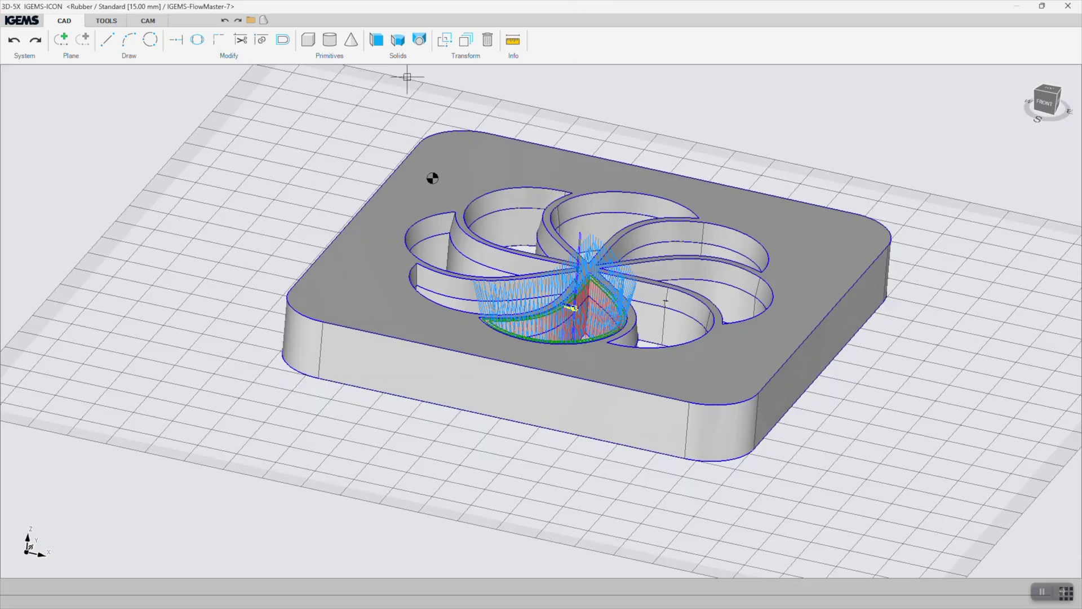
# - Polar-array both petal toolpaths around the flower centre with 8 copies
pyautogui.click(445, 40)
pyautogui.click(481, 145)
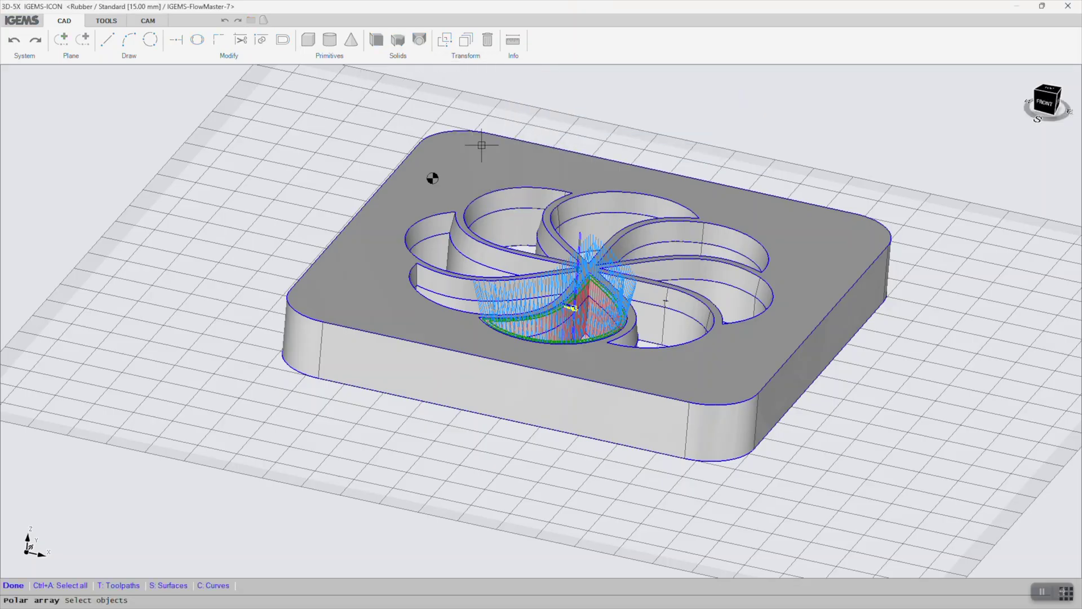
pyautogui.click(127, 585)
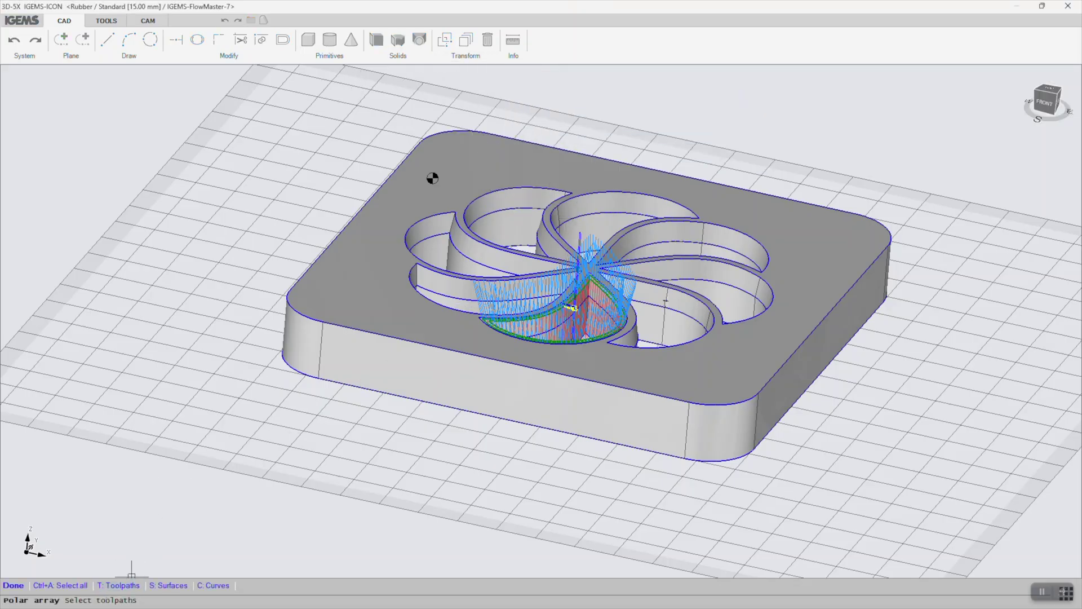
pyautogui.click(579, 292)
pyautogui.scroll(5, 588, 293)
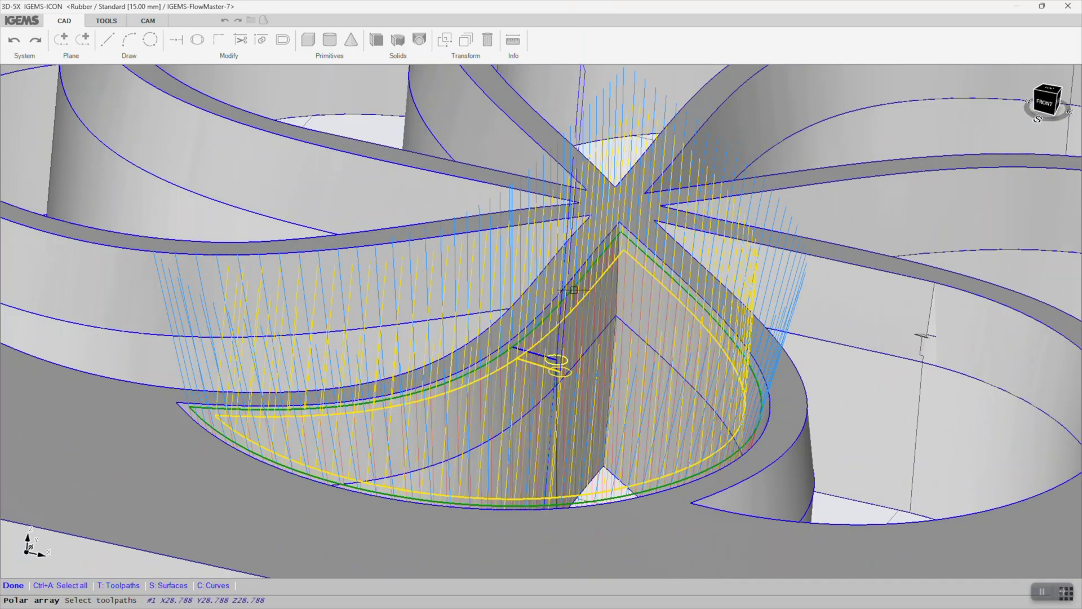
pyautogui.click(566, 298)
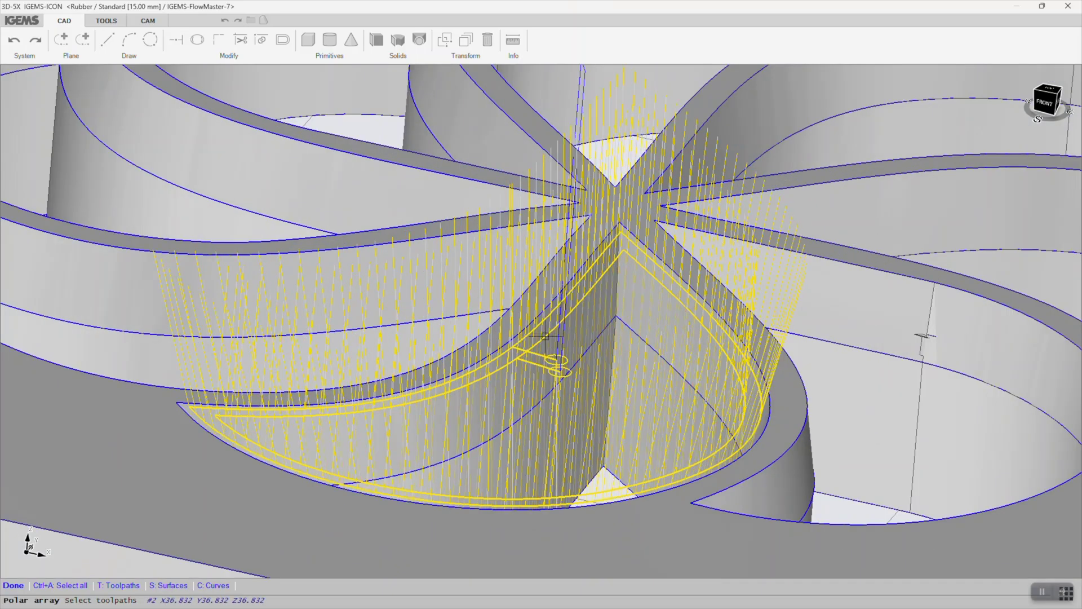
pyautogui.press('Return')
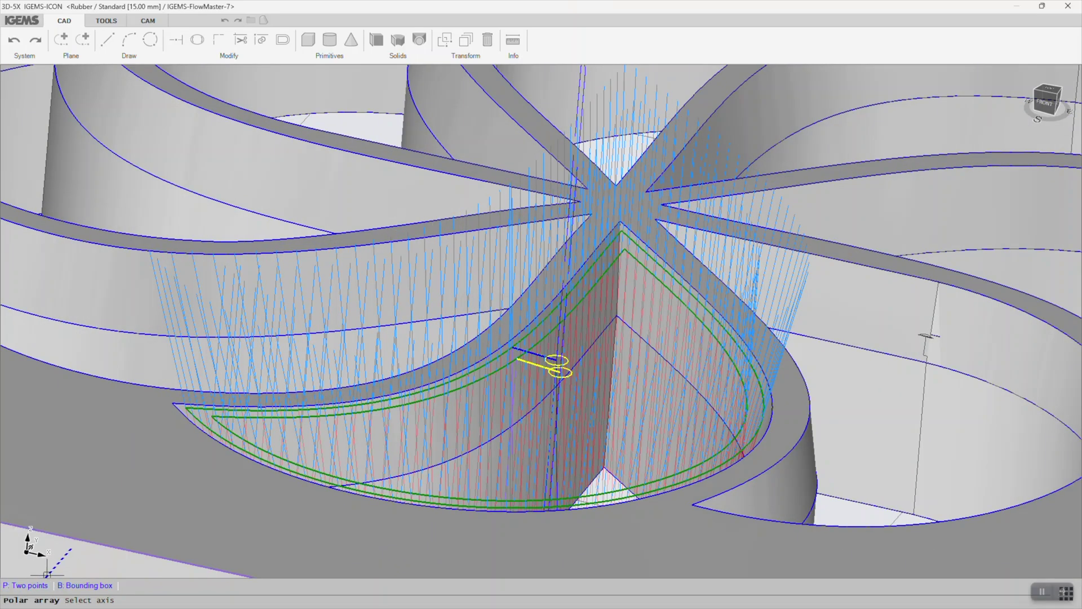
pyautogui.scroll(-5, 414, 421)
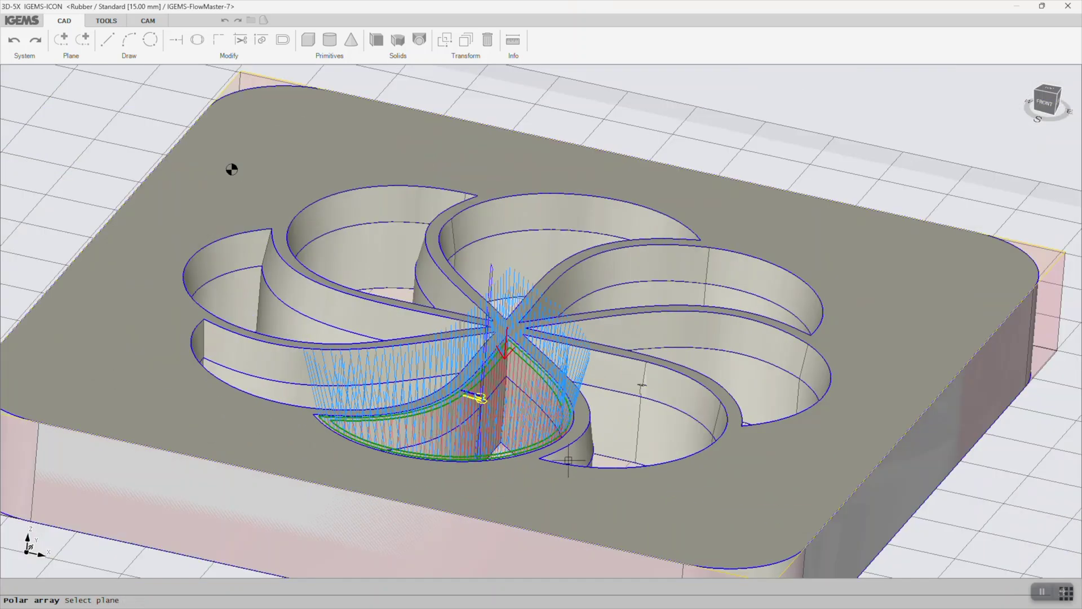
pyautogui.click(587, 507)
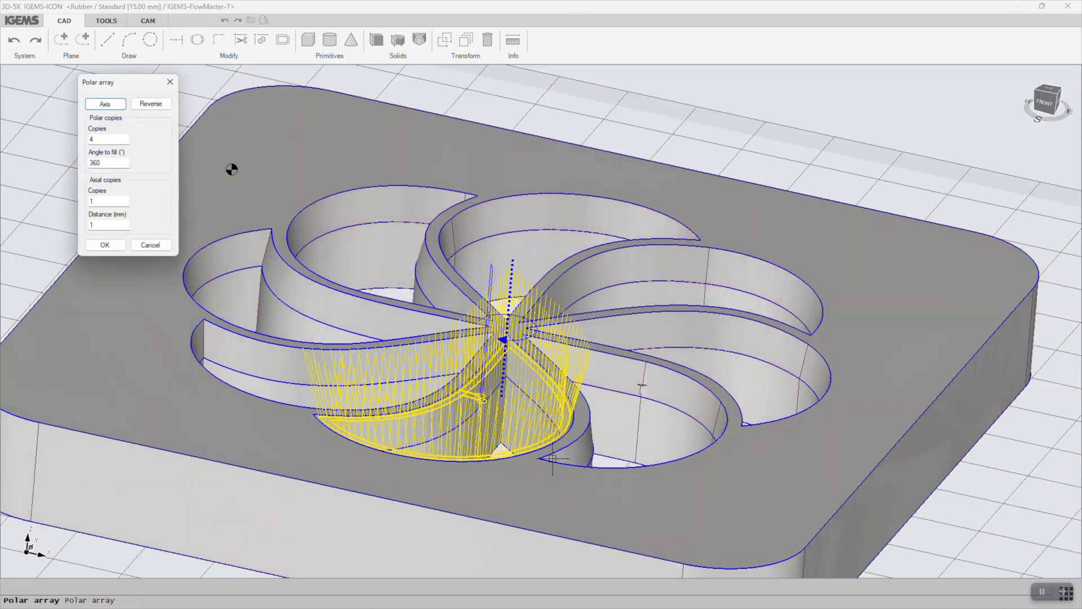
pyautogui.press('Tab')
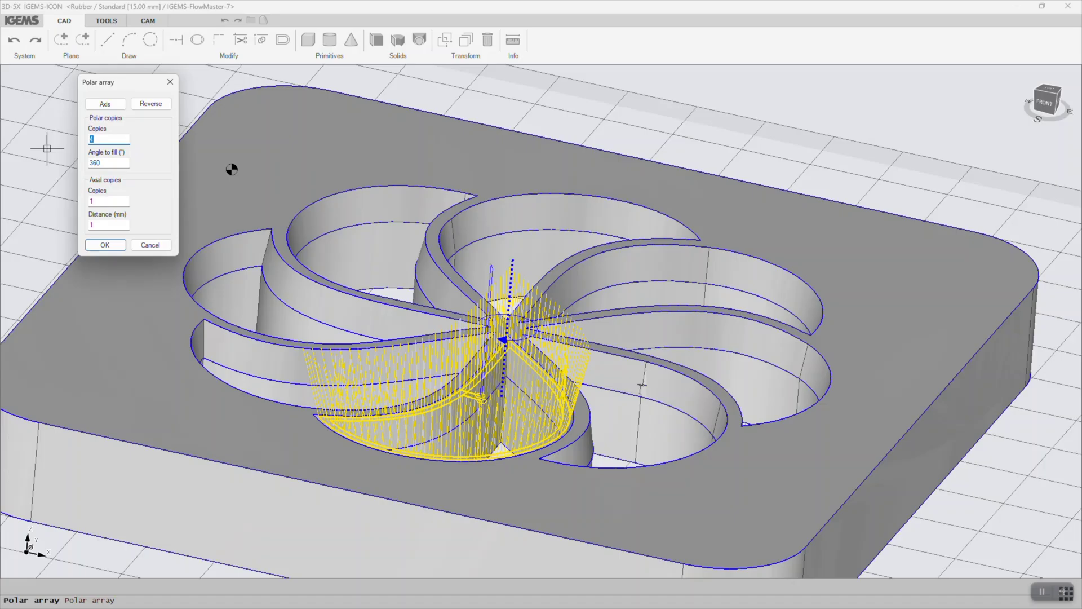
pyautogui.click(119, 245)
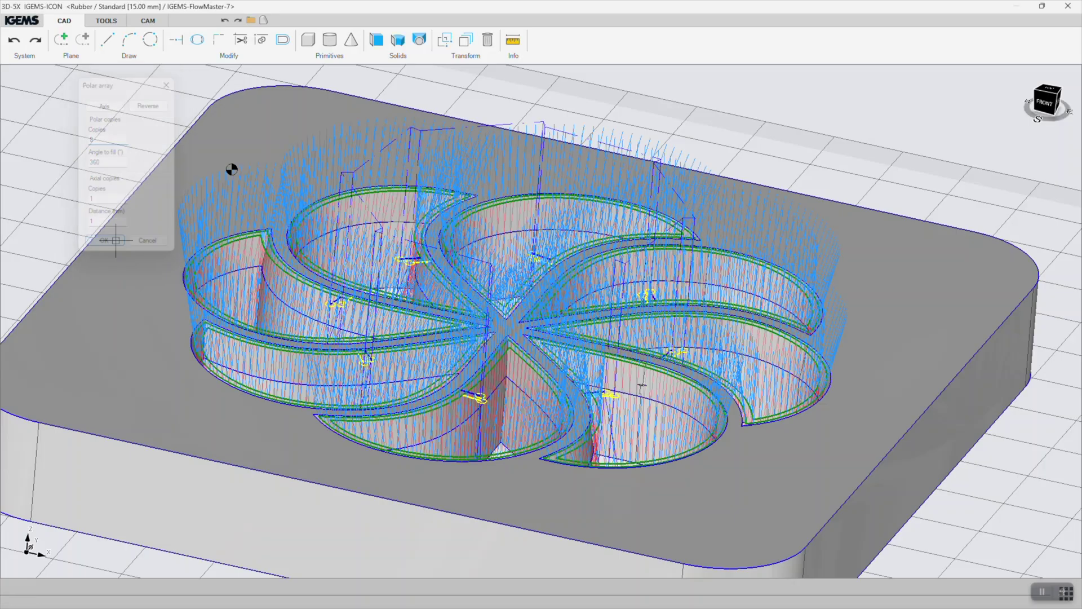
# - Orbit and zoom the view to inspect the arrayed toolpaths around the flower
pyautogui.scroll(-4, 425, 291)
pyautogui.moveTo(425, 291); pyautogui.dragTo(445, 428, button='middle')
pyautogui.scroll(5, 511, 436)
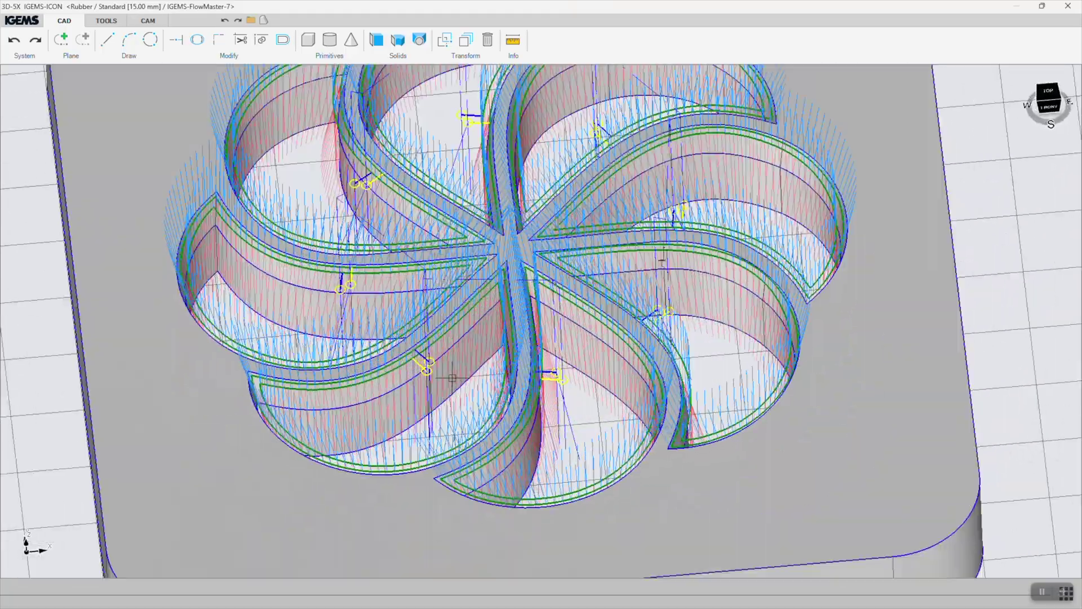
pyautogui.moveTo(512, 436); pyautogui.dragTo(533, 459, button='middle')
pyautogui.scroll(3, 511, 436)
pyautogui.scroll(-6, 533, 459)
pyautogui.scroll(-1, 427, 509)
pyautogui.moveTo(427, 509); pyautogui.dragTo(412, 507, button='middle')
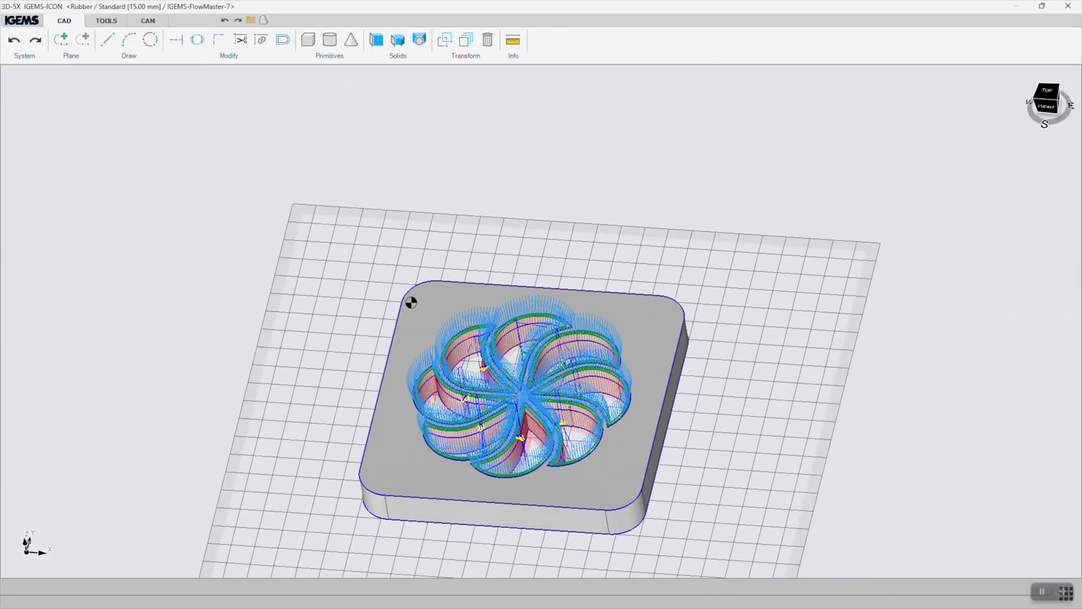
# - Add an outer-edge toolpath from the block's upper and lower outlines with a lead-out
pyautogui.click(148, 20)
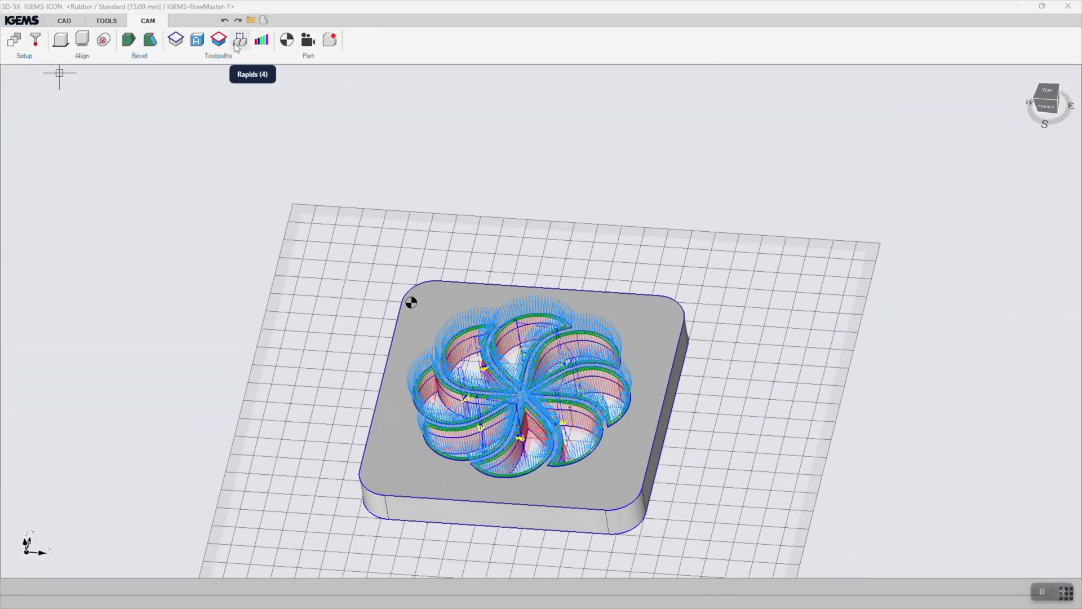
pyautogui.click(218, 40)
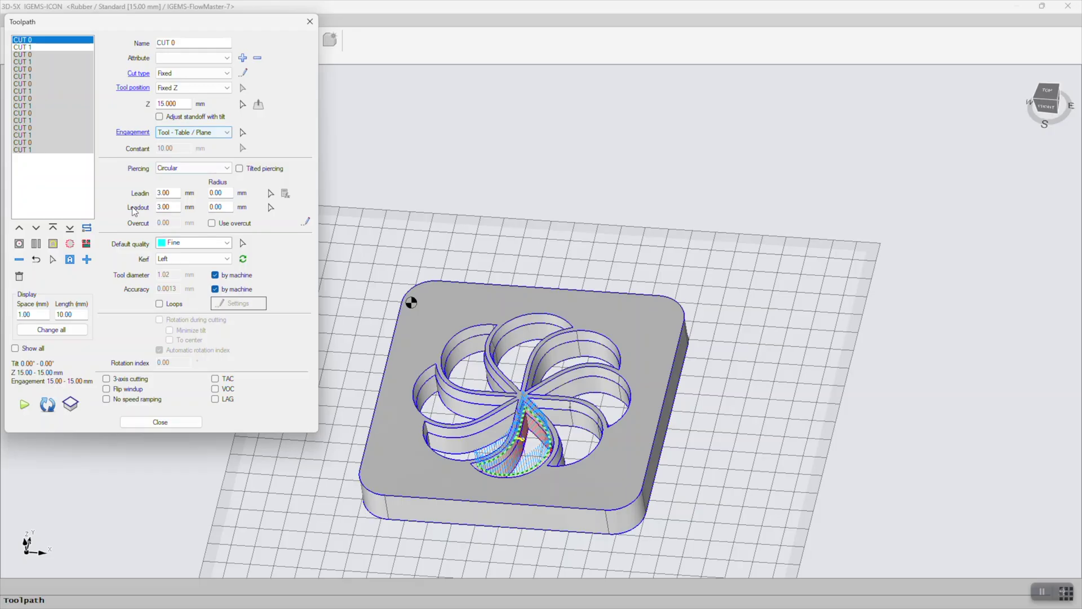
pyautogui.click(85, 261)
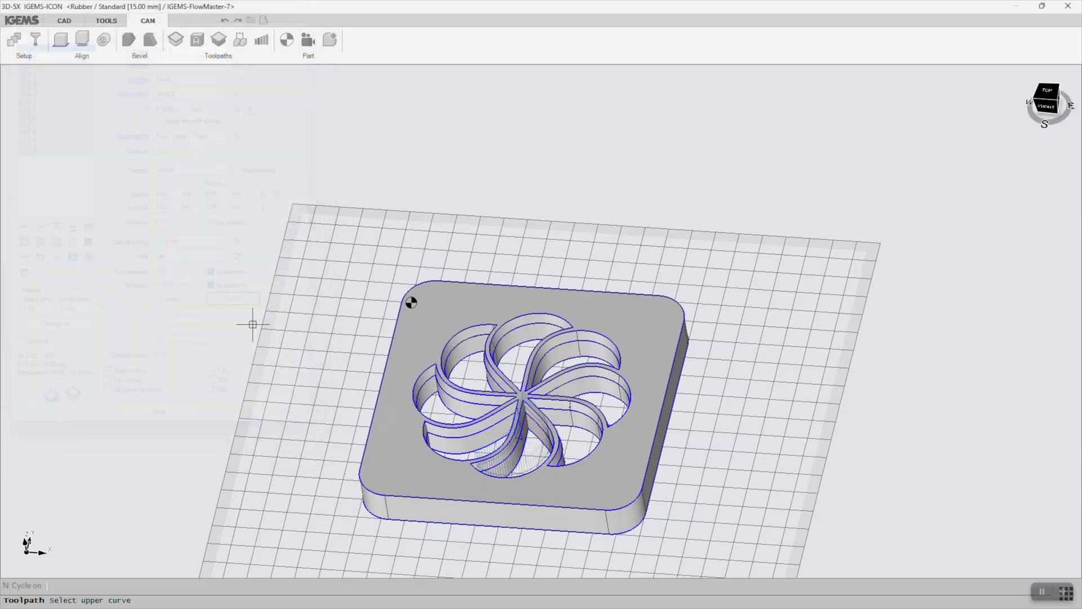
pyautogui.click(384, 378)
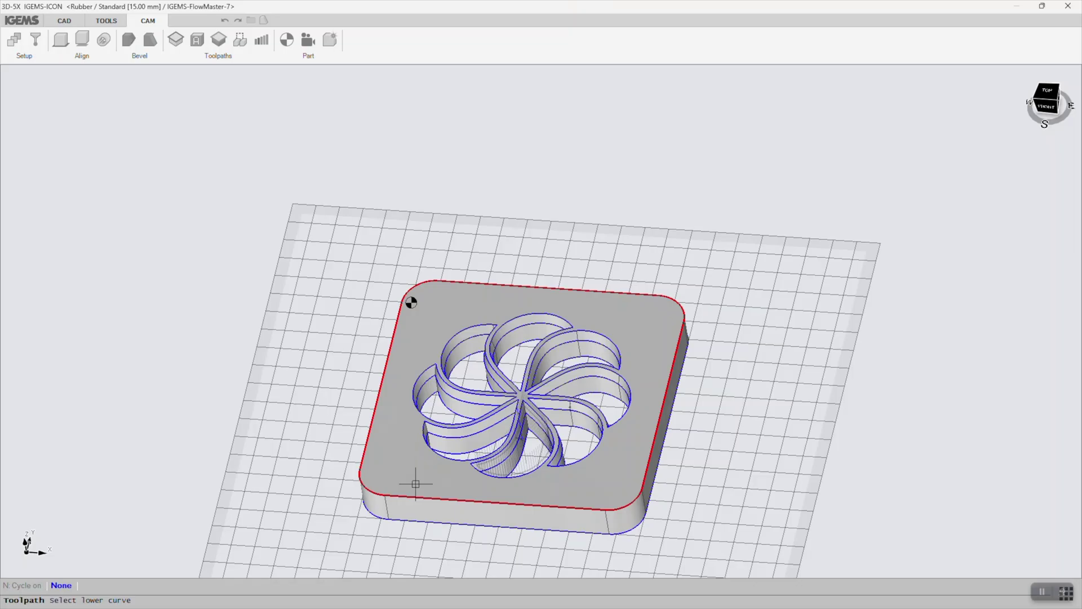
pyautogui.click(416, 519)
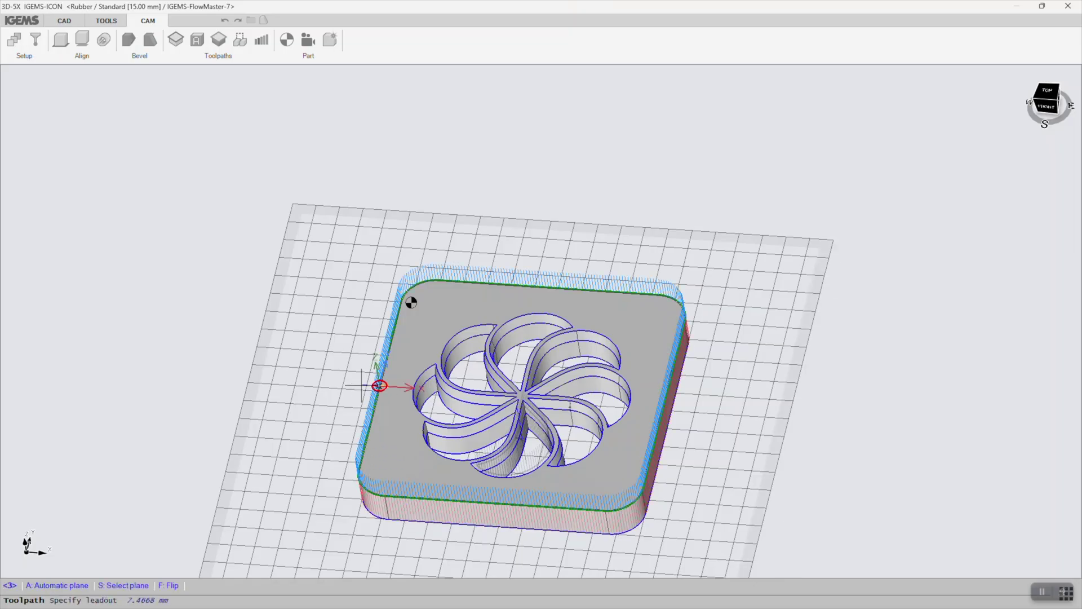
pyautogui.click(362, 386)
pyautogui.click(160, 421)
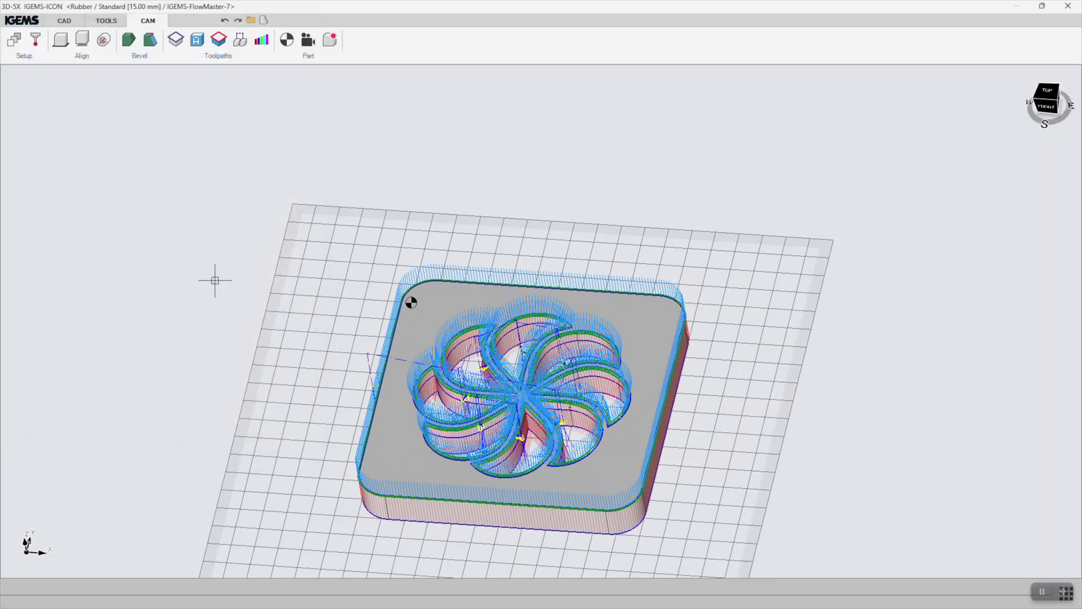
pyautogui.click(305, 40)
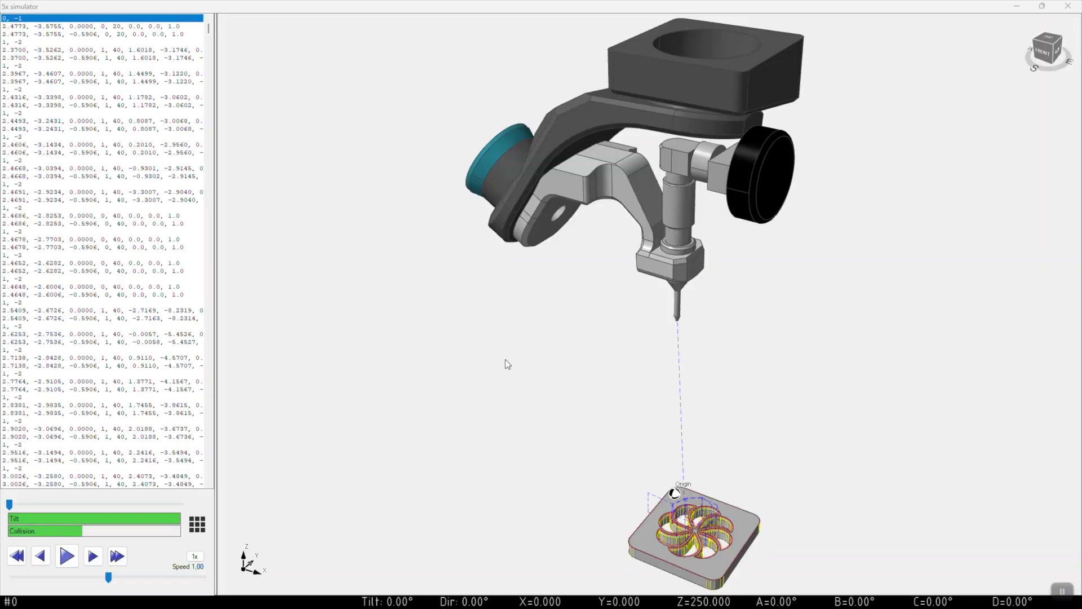
# - Play the 5-axis toolpath simulation, panning and orbiting to follow the cutting head
pyautogui.scroll(-3, 505, 360)
pyautogui.scroll(5, 569, 456)
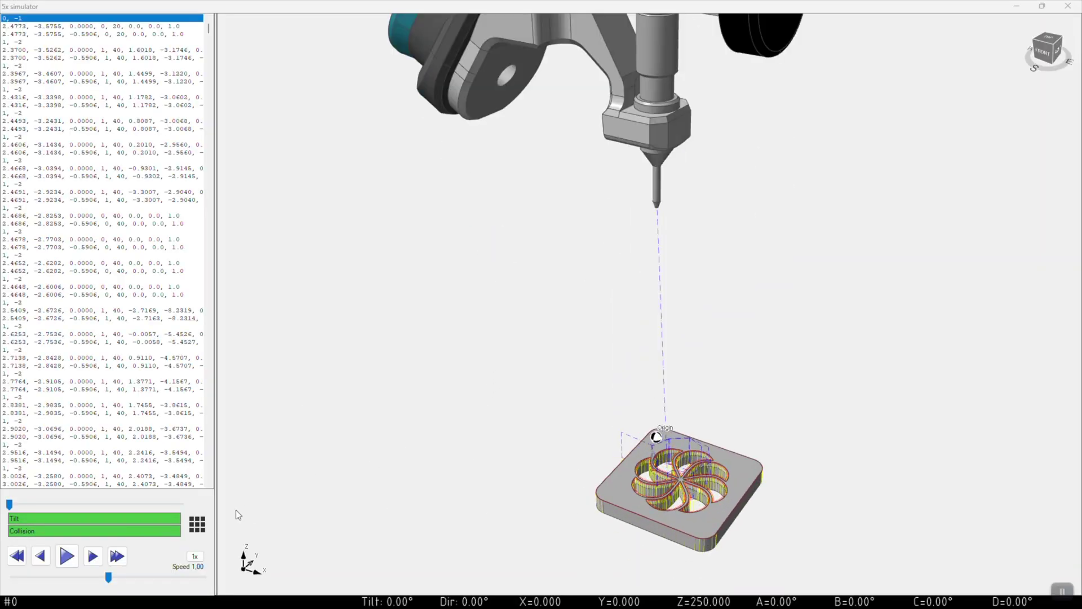
pyautogui.click(67, 556)
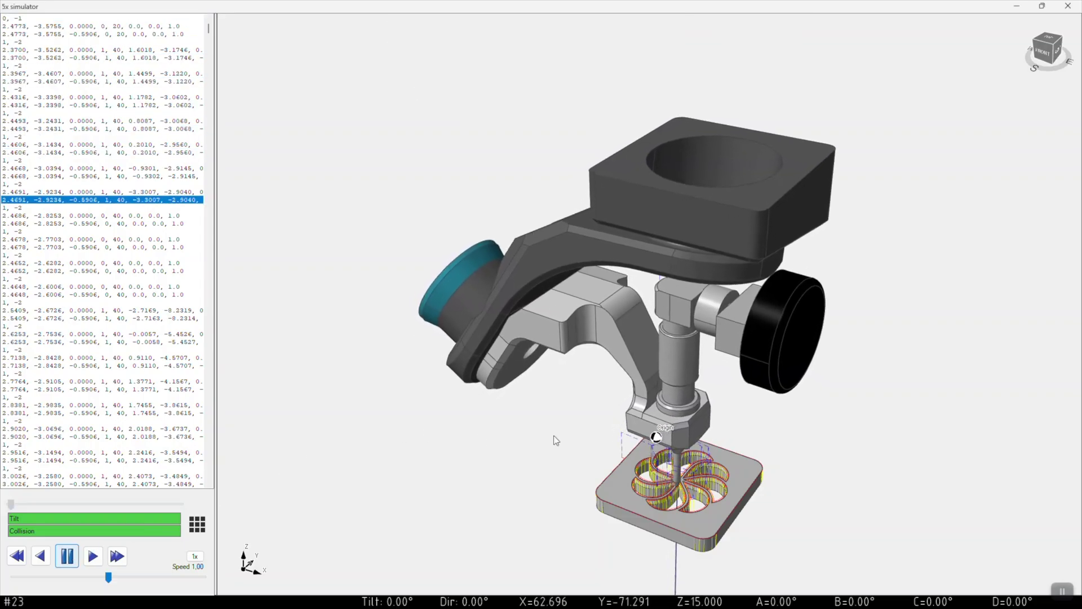
pyautogui.moveTo(546, 423); pyautogui.dragTo(490, 372, button='middle')
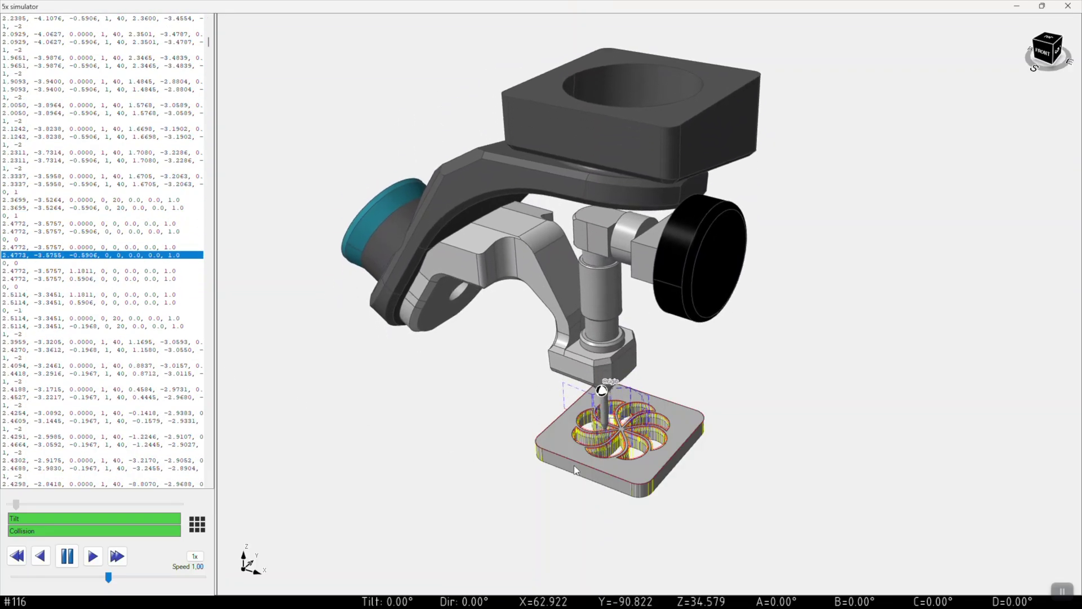
pyautogui.moveTo(597, 495); pyautogui.dragTo(618, 459, button='right')
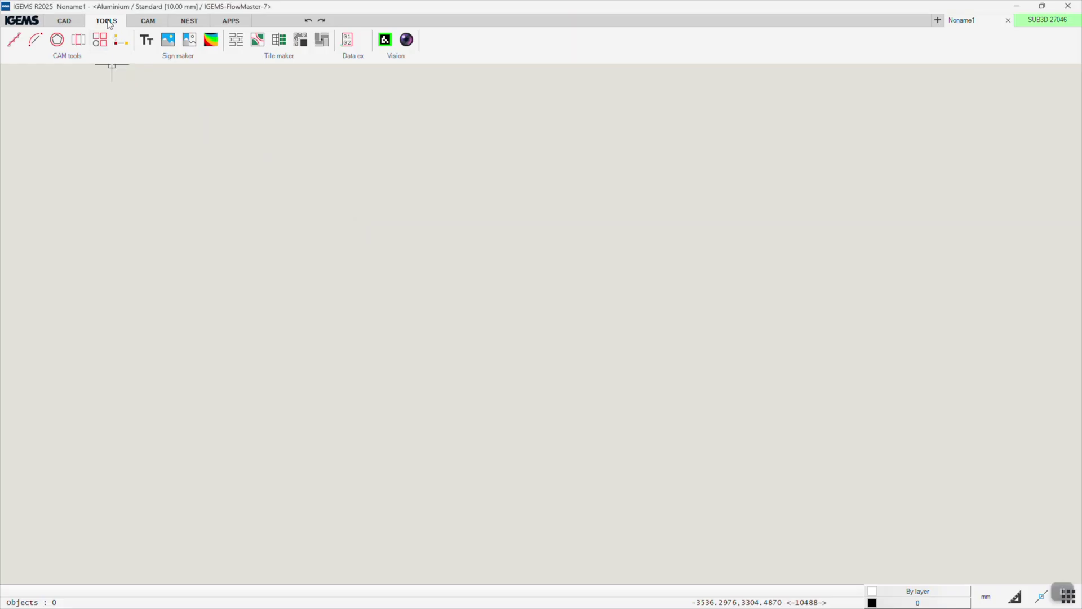
# - Capture a camera snapshot of the machine bed at 10 mm used thickness and zoom to inspect it
pyautogui.click(408, 43)
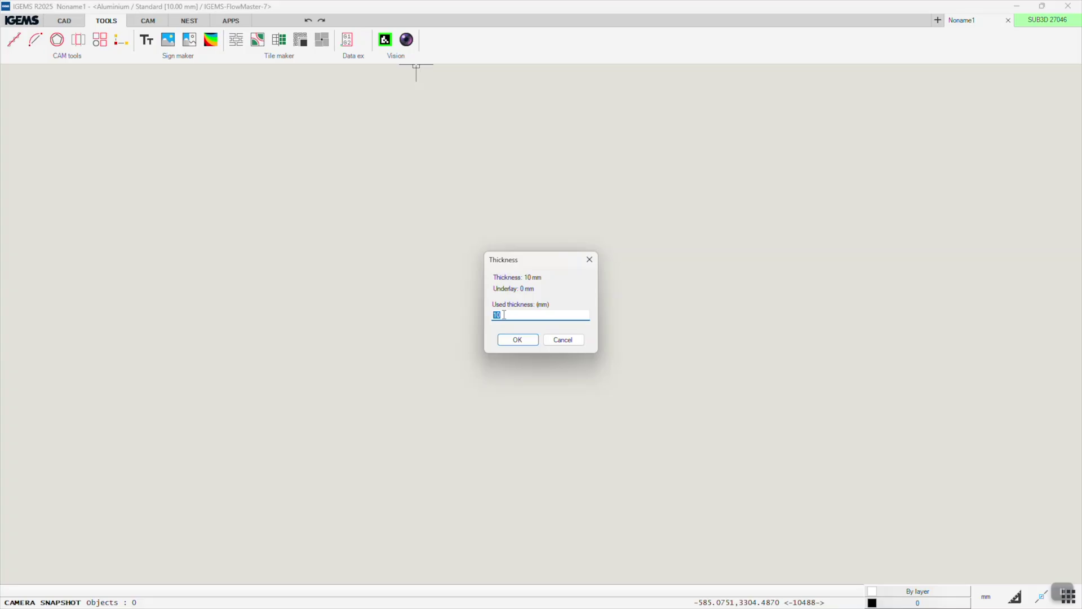
pyautogui.click(516, 340)
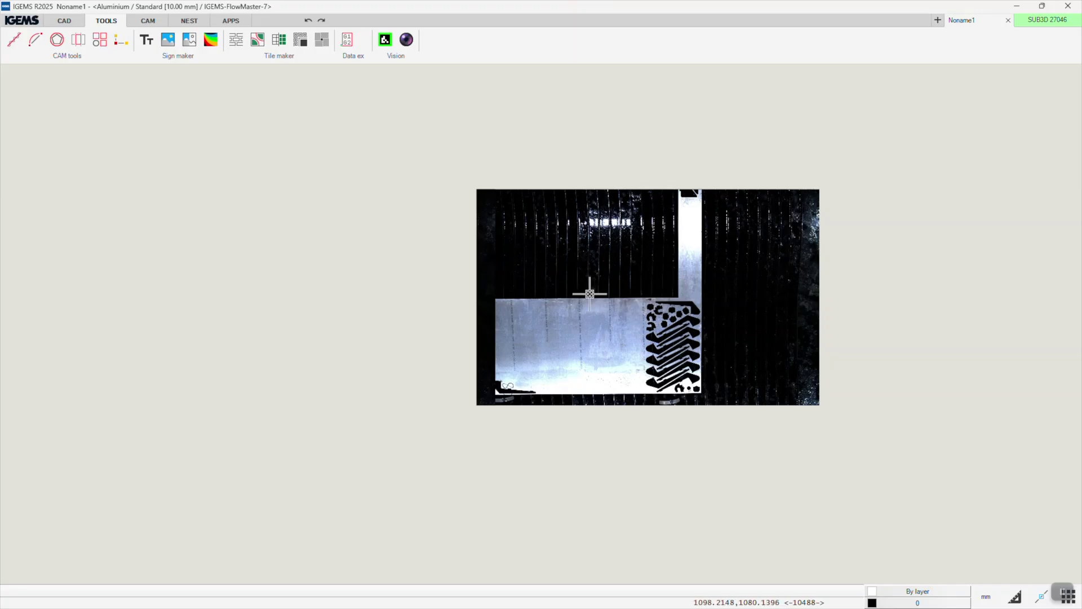
pyautogui.scroll(1, 804, 297)
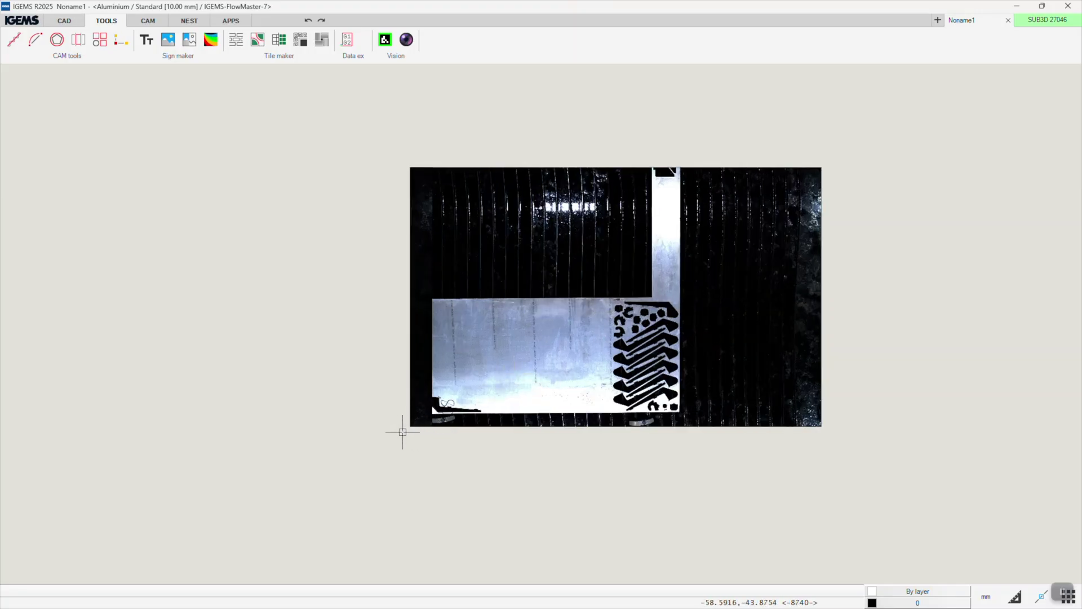
pyautogui.scroll(5, 402, 423)
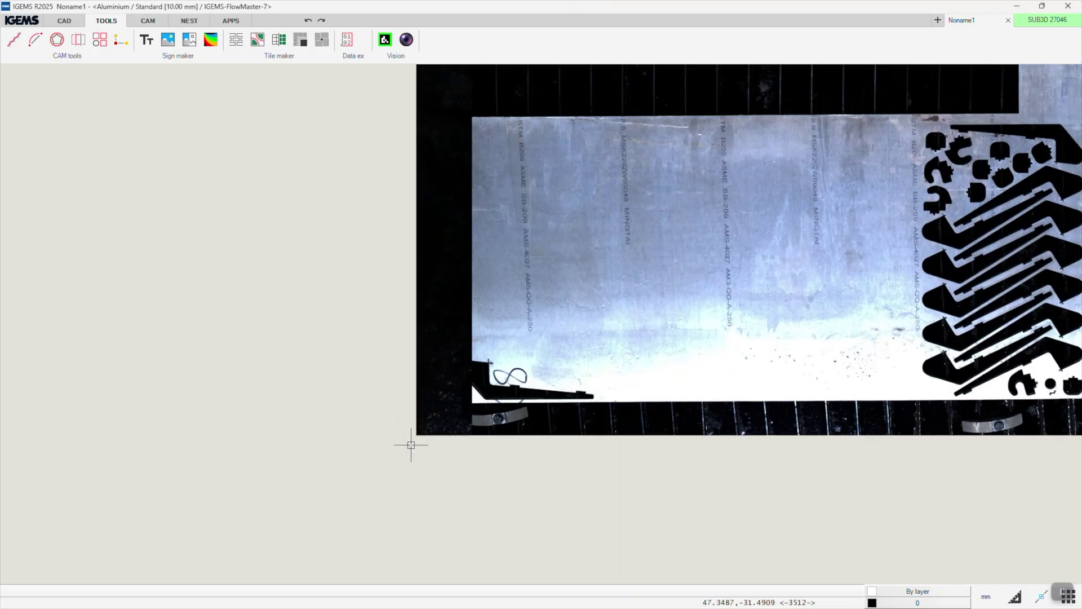
pyautogui.scroll(-3, 300, 456)
pyautogui.scroll(-1, 287, 471)
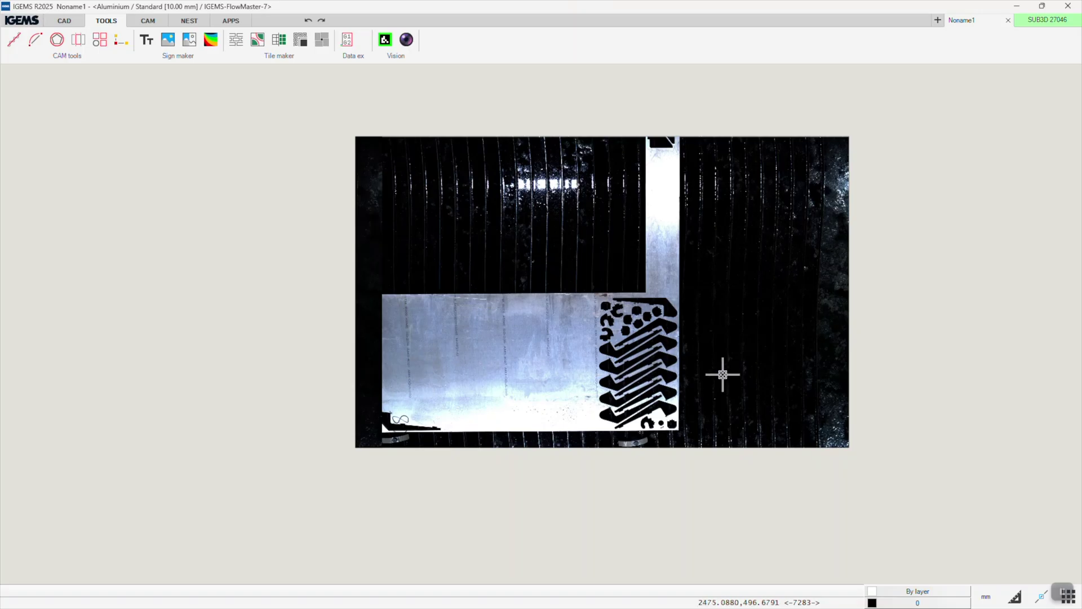
pyautogui.click(63, 20)
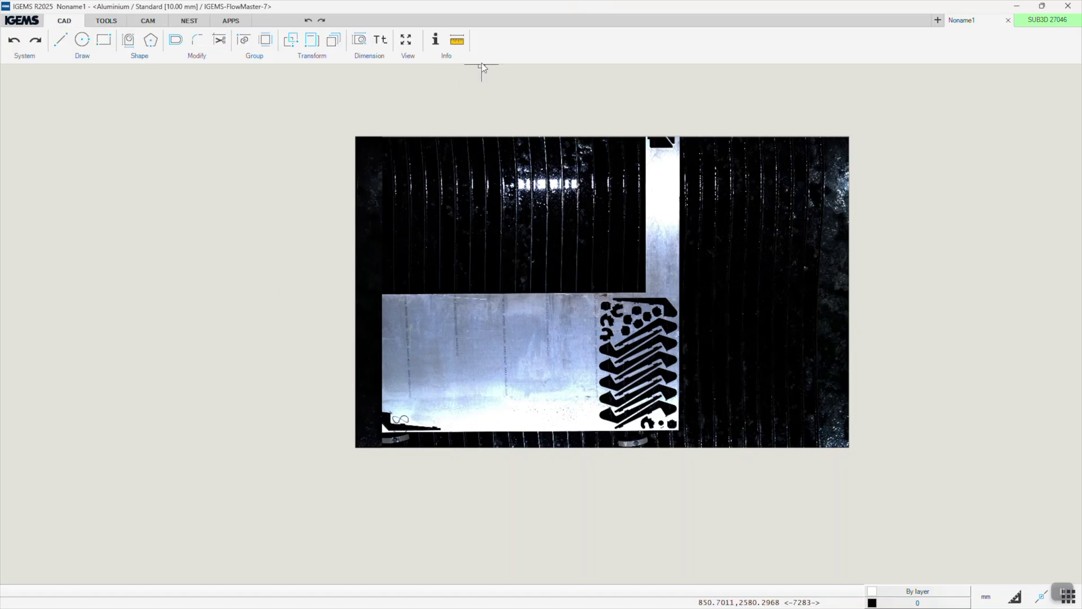
# - Measure the remnant sheet's width edge to edge in the snapshot, about 1999.36 mm
pyautogui.click(457, 40)
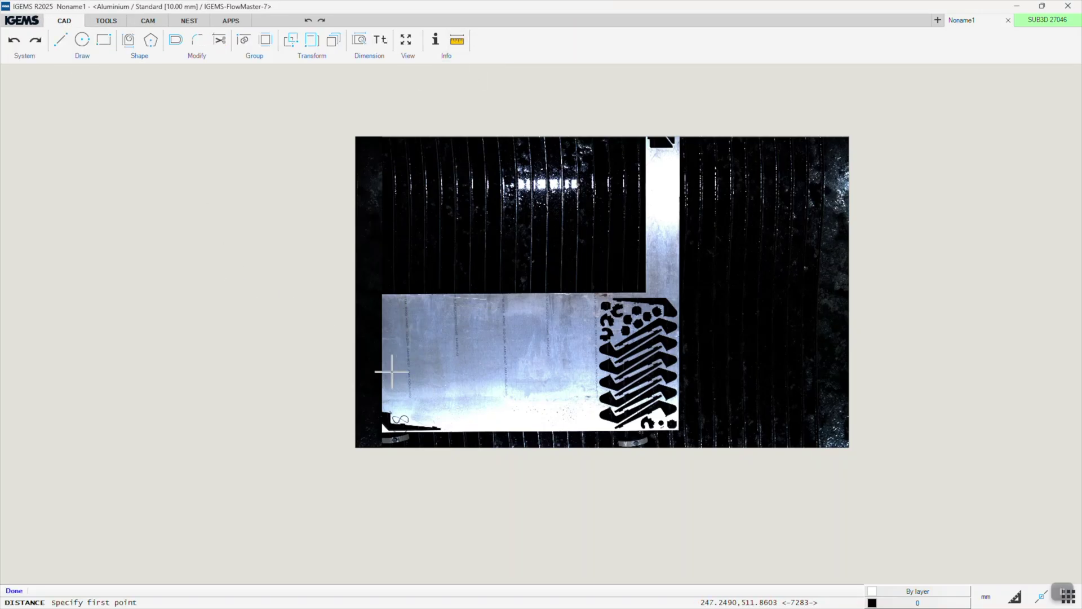
pyautogui.scroll(3, 392, 371)
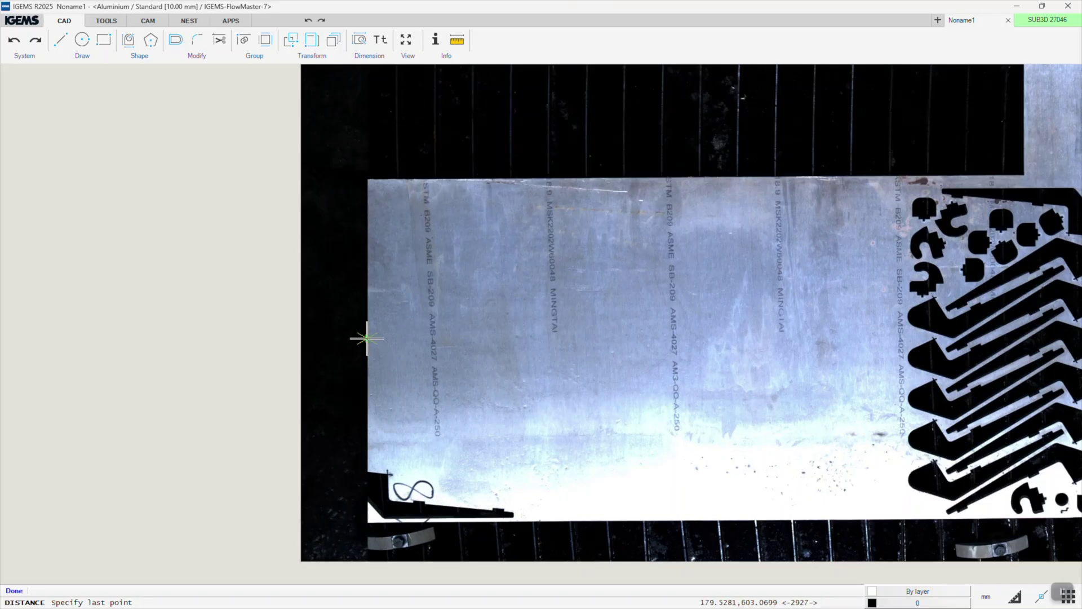
pyautogui.scroll(-3, 514, 336)
pyautogui.scroll(3, 735, 323)
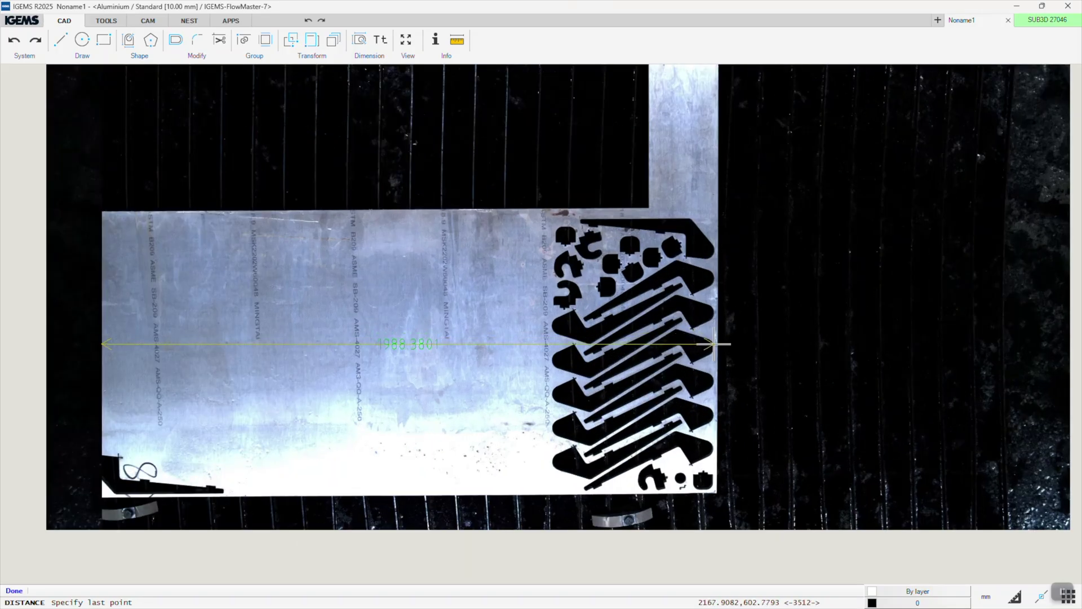
pyautogui.click(716, 344)
pyautogui.scroll(4, 416, 357)
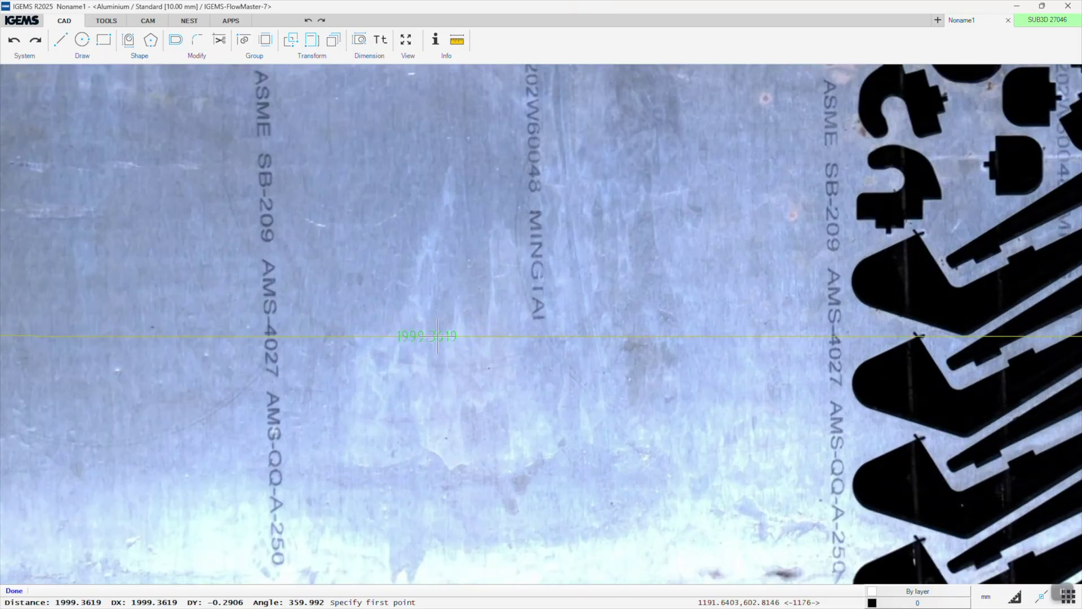
pyautogui.scroll(-5, 472, 316)
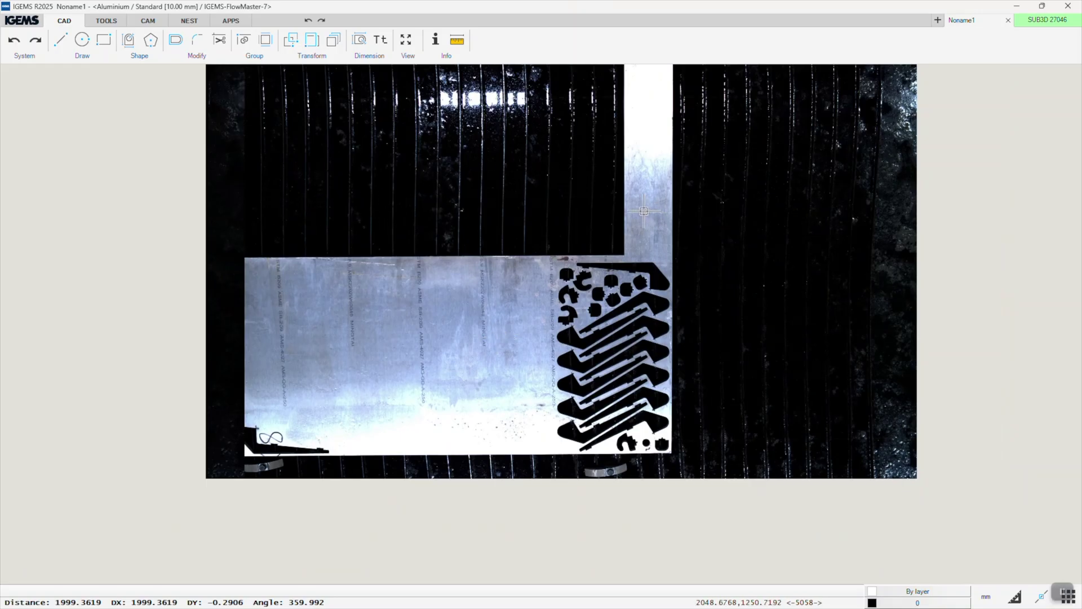
pyautogui.scroll(-2, 643, 211)
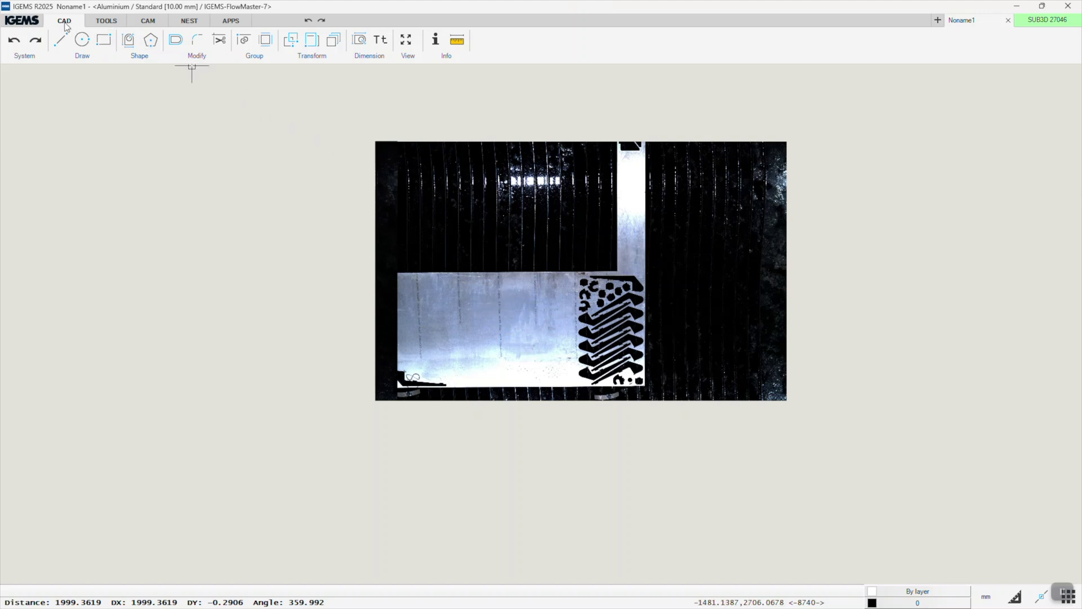
# - Import Import-1.dwg through Import-6.dwg with manual placement
pyautogui.click(33, 21)
pyautogui.moveTo(17, 64)
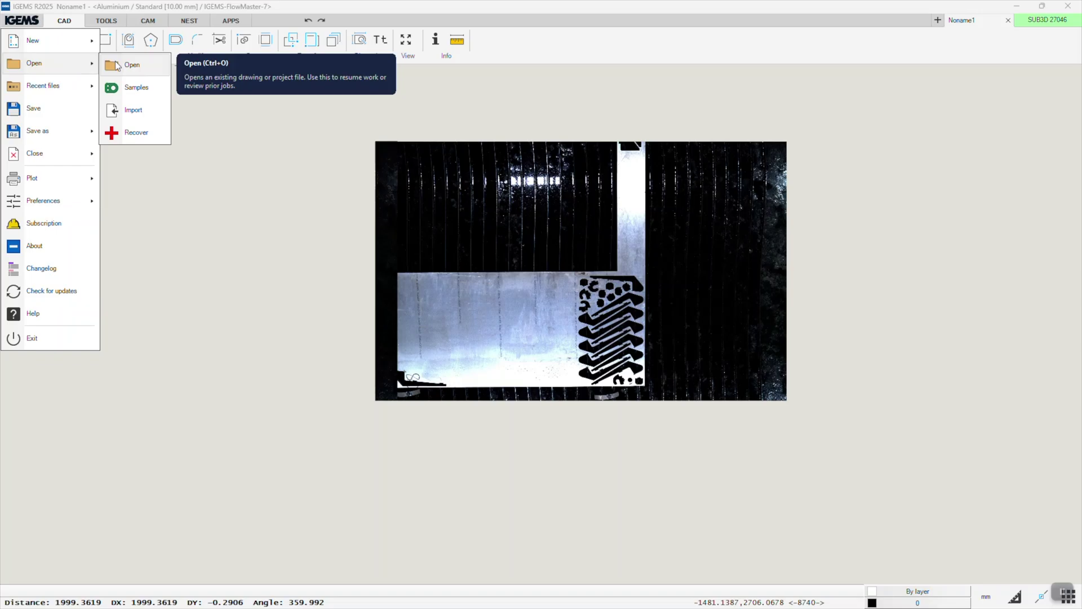
pyautogui.click(130, 110)
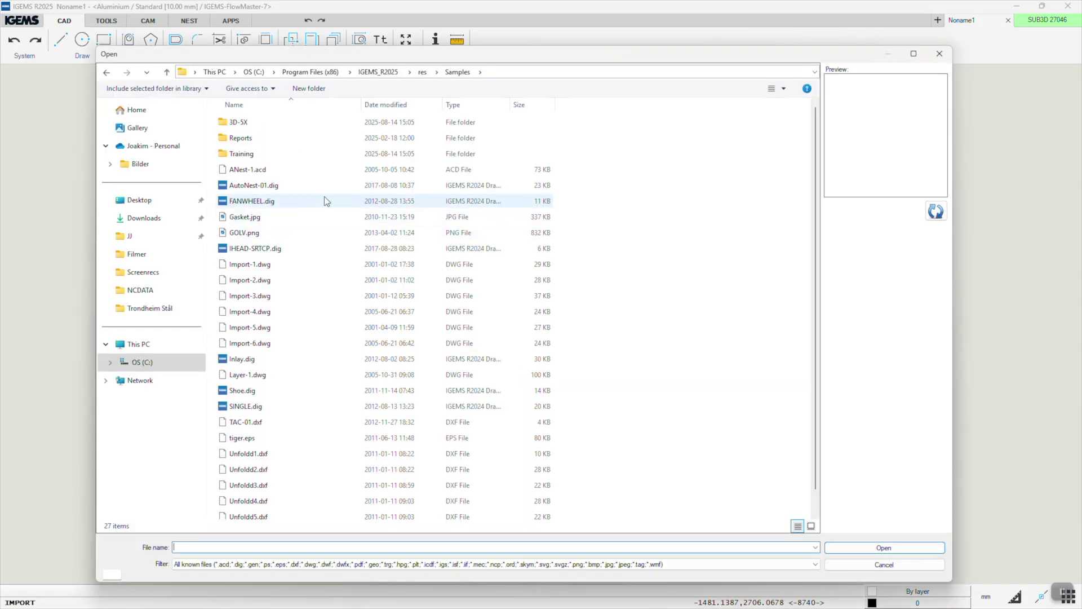
pyautogui.click(256, 270)
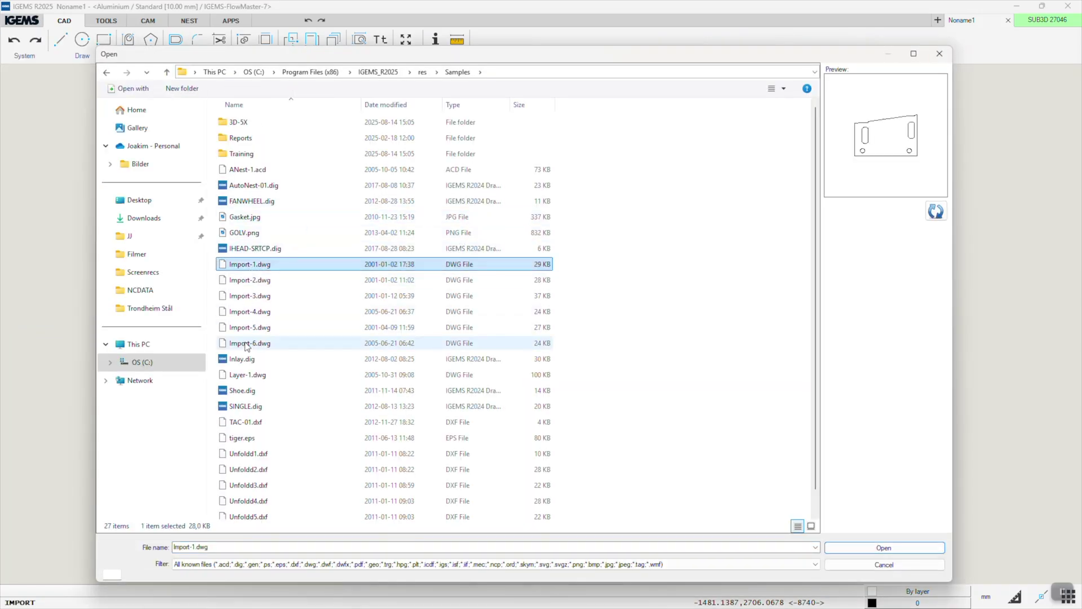
pyautogui.keyDown('shift'); pyautogui.click(246, 344); pyautogui.keyUp('shift')
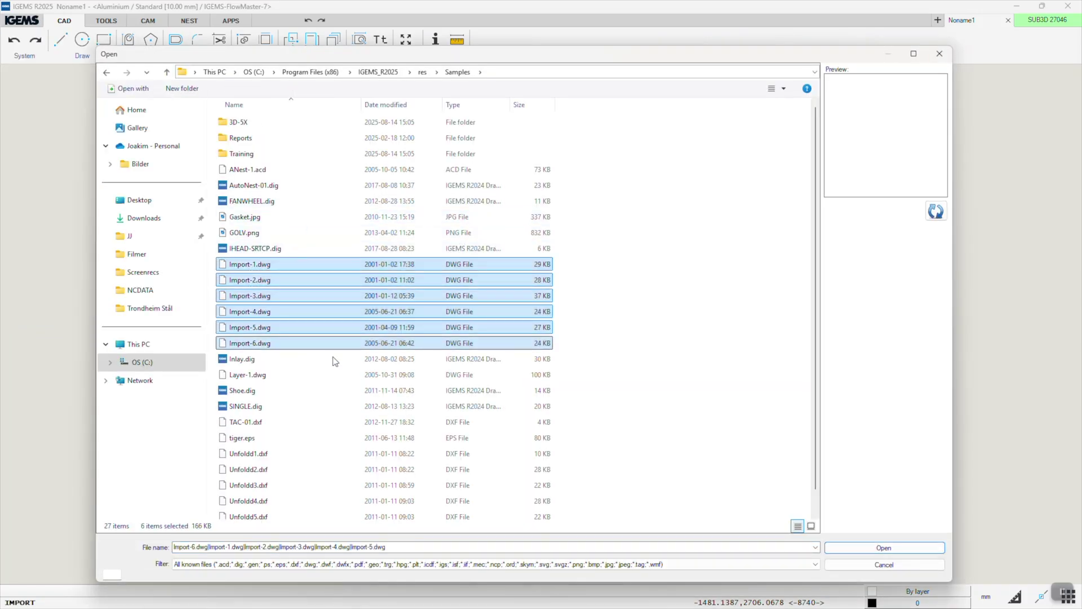
pyautogui.click(859, 549)
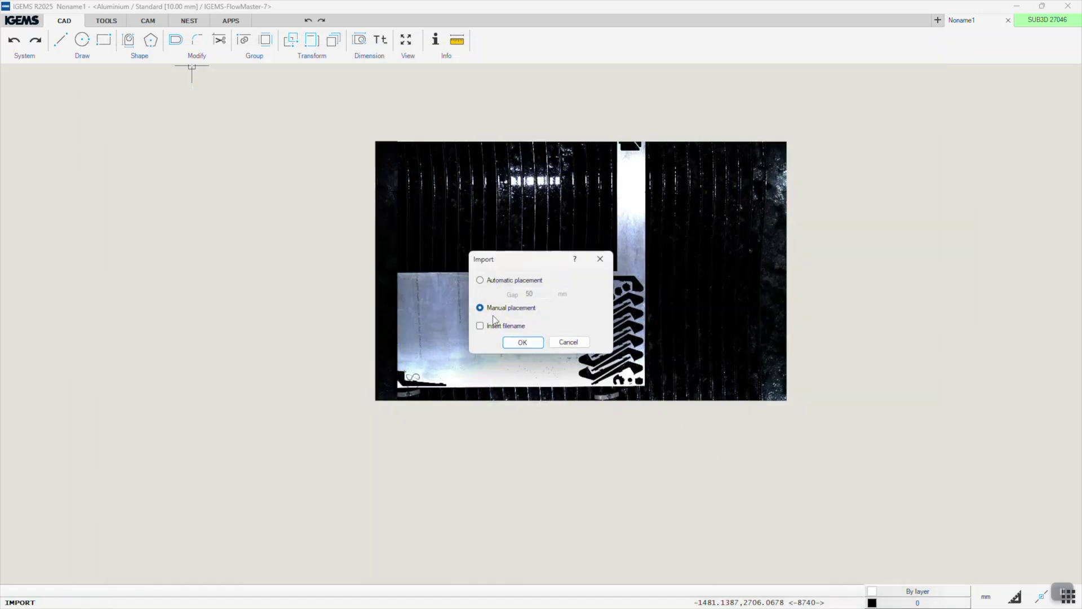
pyautogui.click(530, 343)
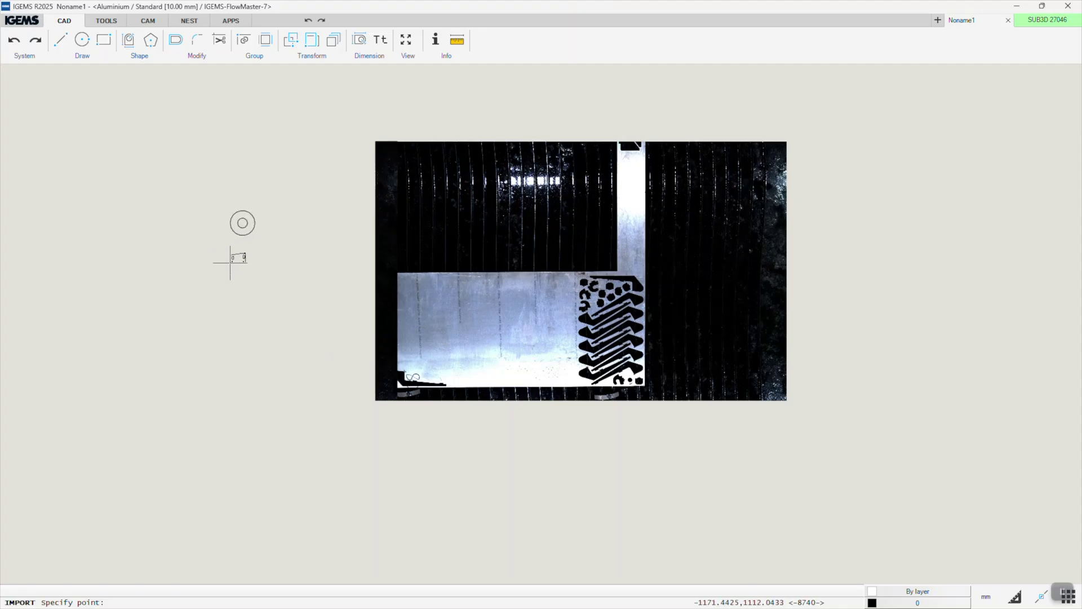
# - Place the imported parts in a column left of the sheet image
pyautogui.click(230, 278)
pyautogui.click(227, 325)
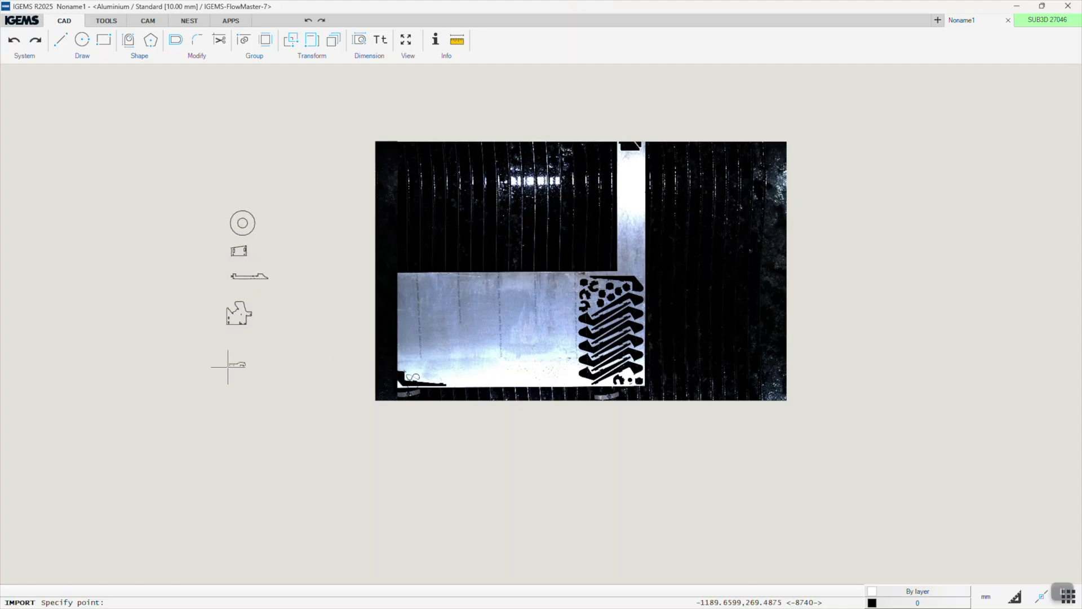
pyautogui.click(225, 353)
pyautogui.click(231, 397)
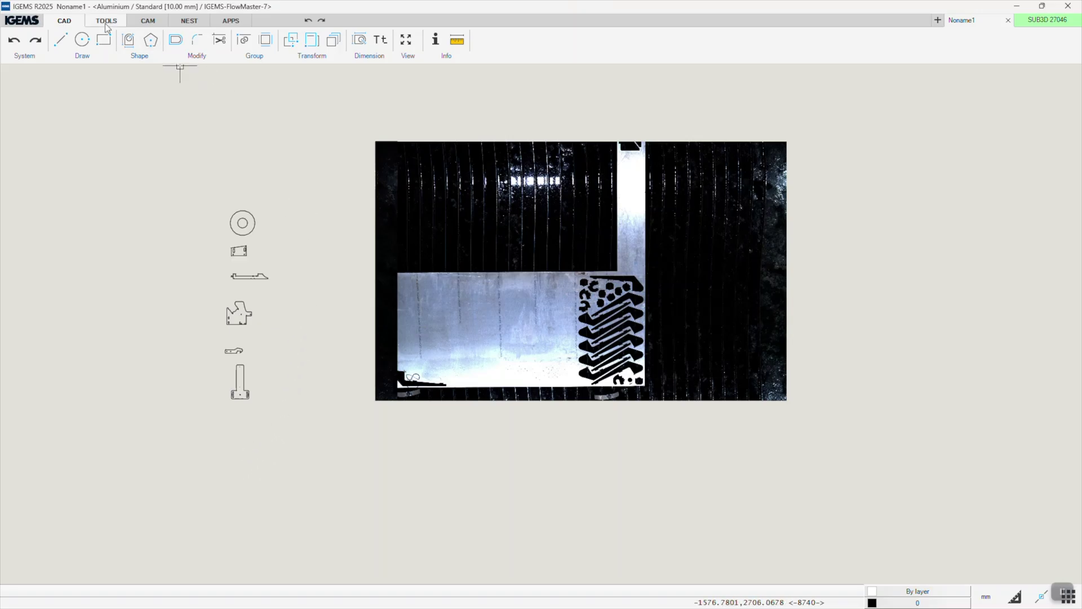
# - Create CAM parts from all six imported drawings with quantity 10 each
pyautogui.click(148, 20)
pyautogui.click(145, 44)
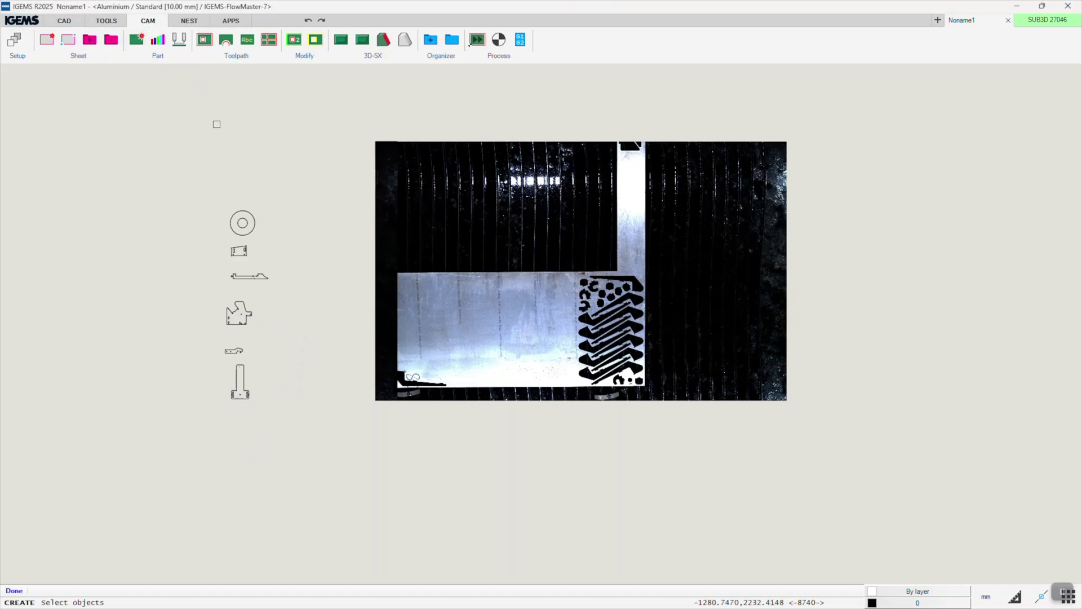
pyautogui.moveTo(286, 179); pyautogui.dragTo(164, 451)
pyautogui.rightClick(166, 453)
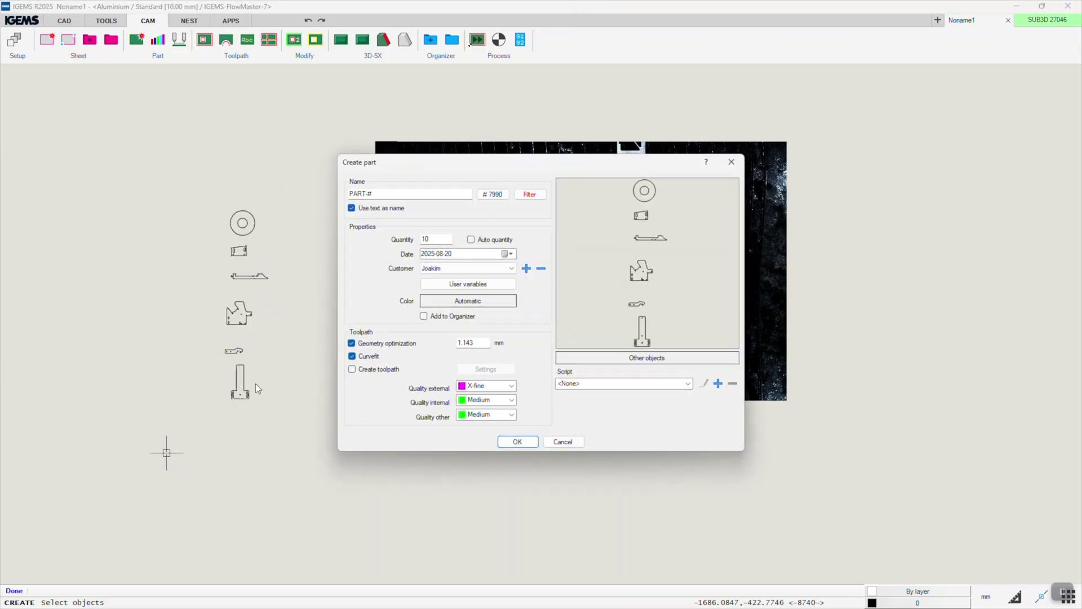
pyautogui.click(496, 445)
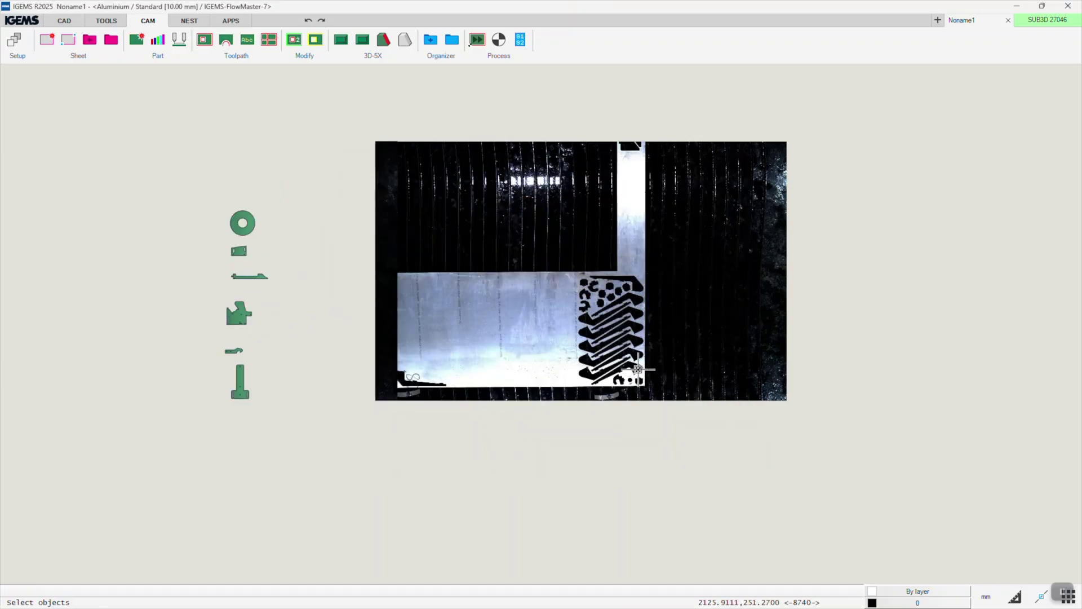
pyautogui.scroll(3, 583, 354)
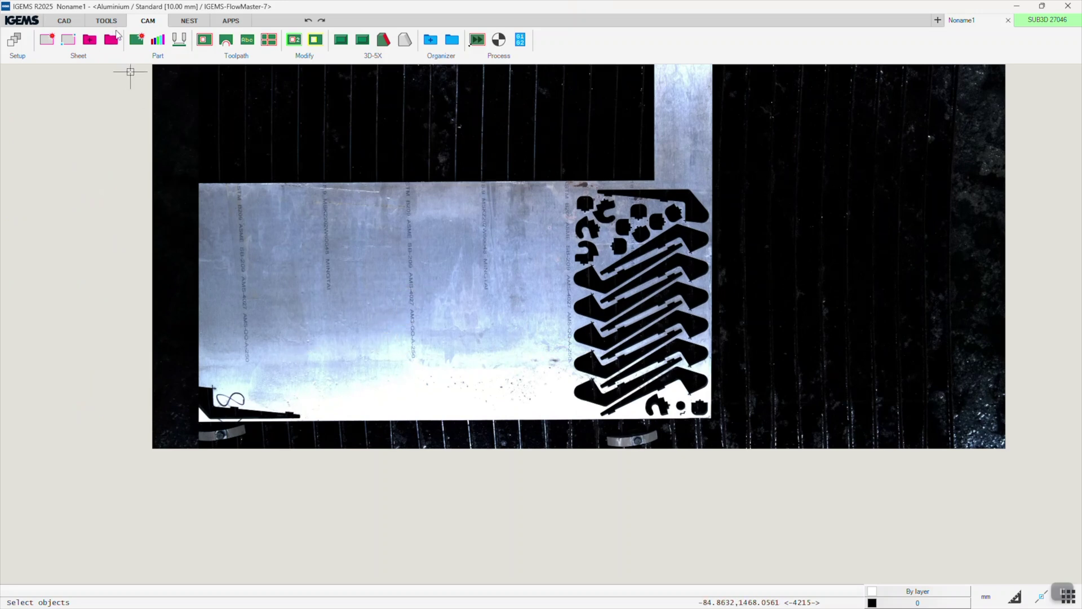
# - Draw a rectangle over the usable remnant area, starting at the sheet's top-left corner
pyautogui.click(64, 20)
pyautogui.click(60, 39)
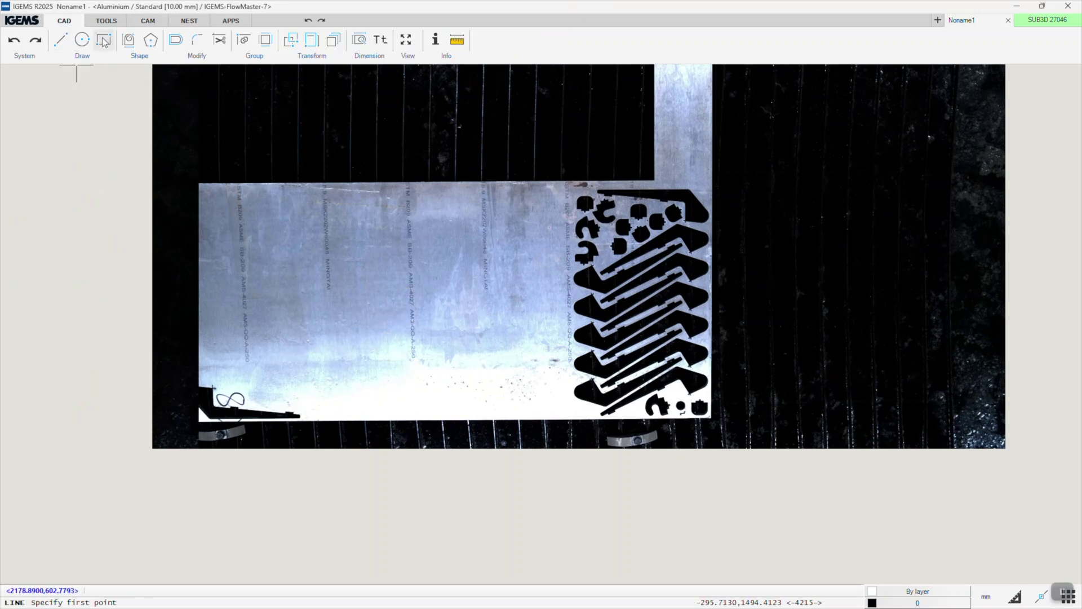
pyautogui.click(103, 41)
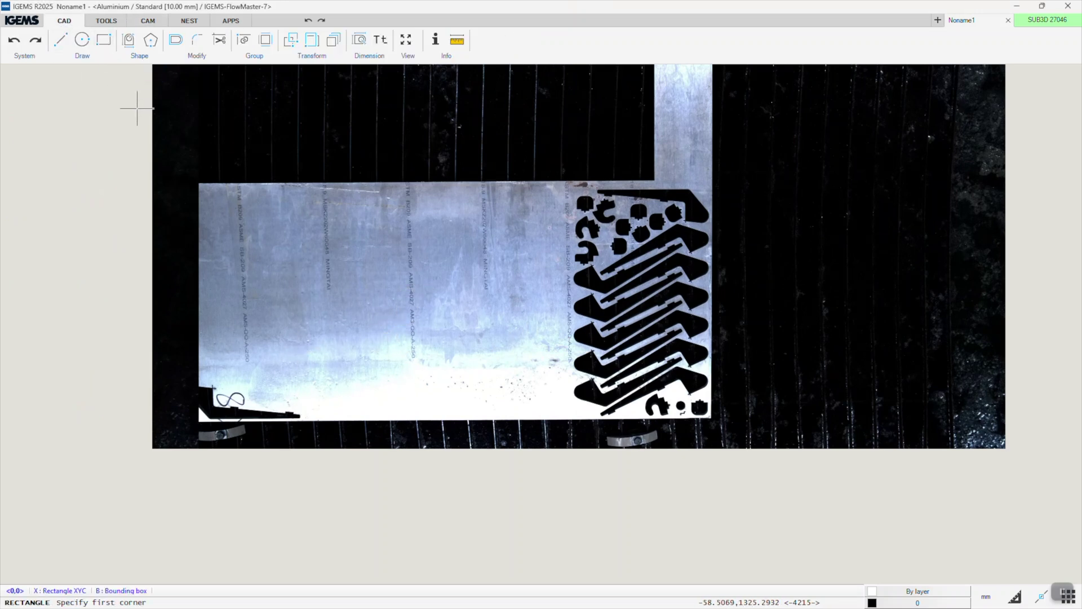
pyautogui.click(202, 187)
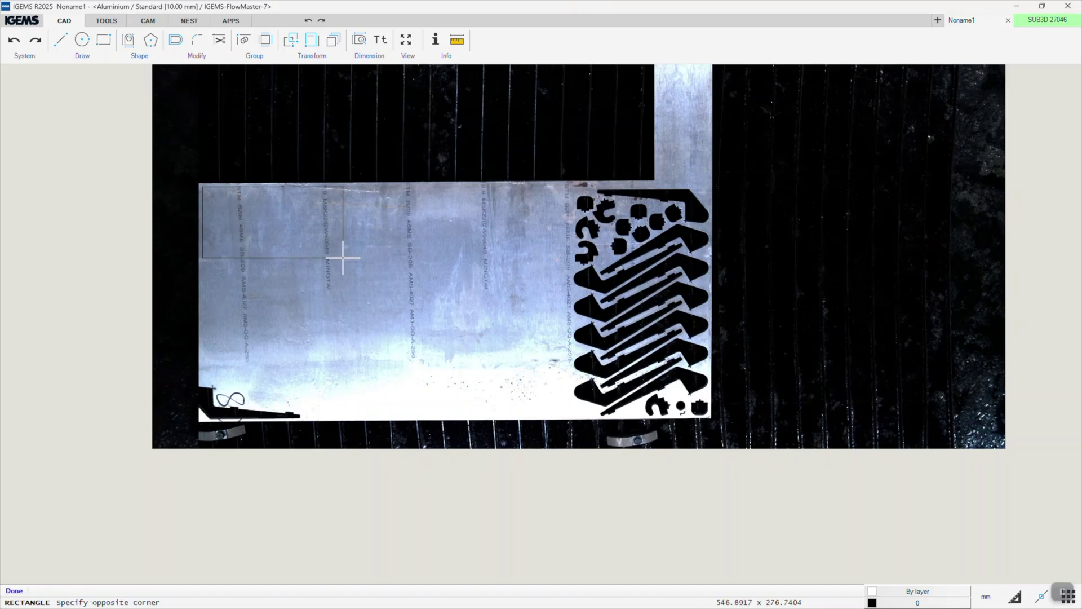
pyautogui.click(571, 415)
pyautogui.scroll(2, 181, 321)
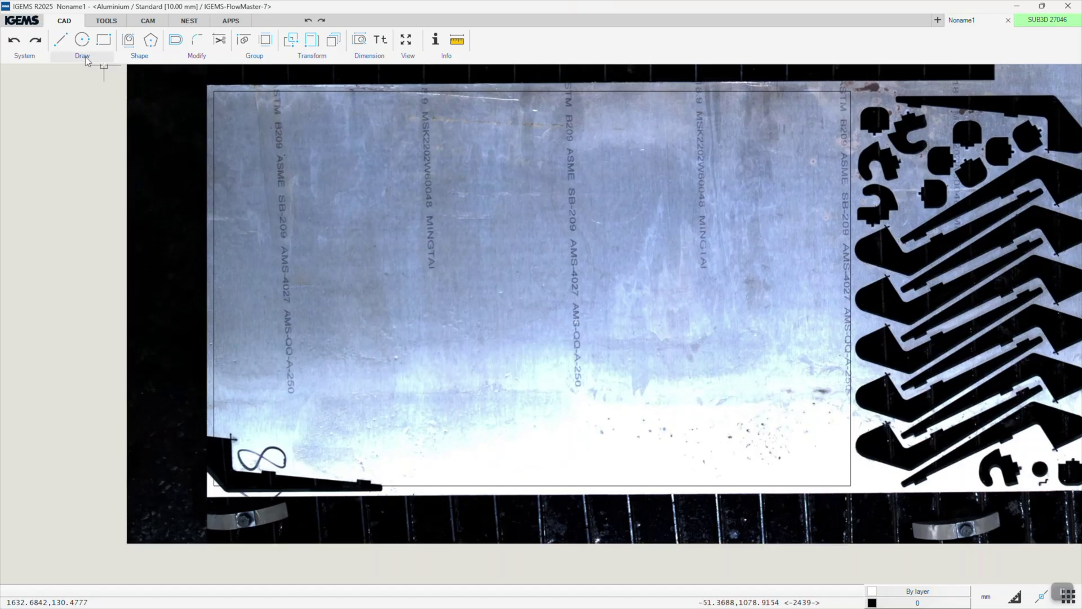
# - Trace lines around the bent scrap at the lower-left corner using Nearest snap
pyautogui.click(61, 40)
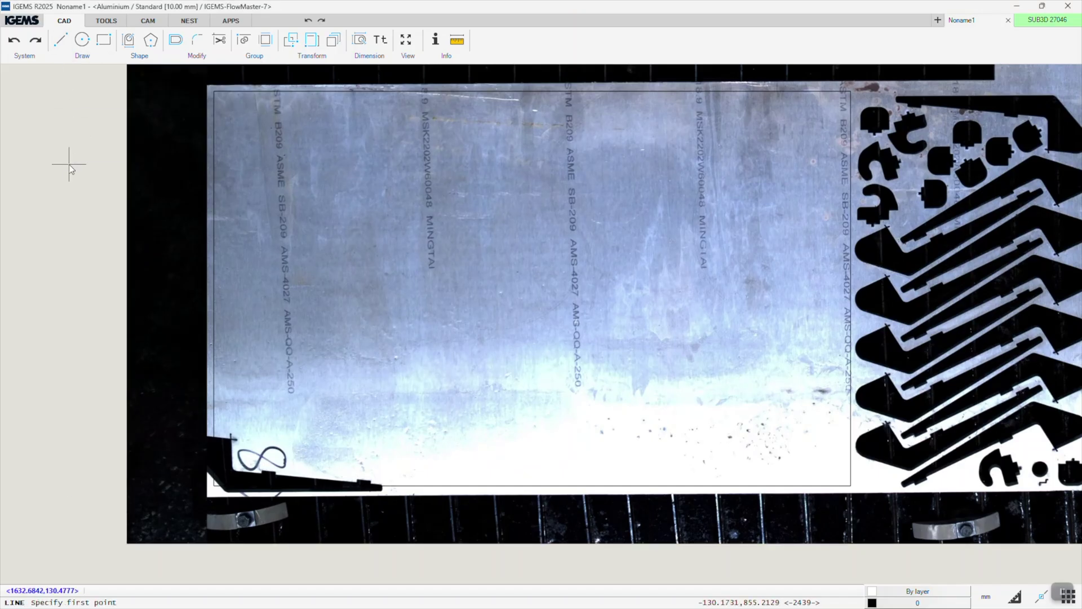
pyautogui.rightClick(69, 168)
pyautogui.click(138, 287)
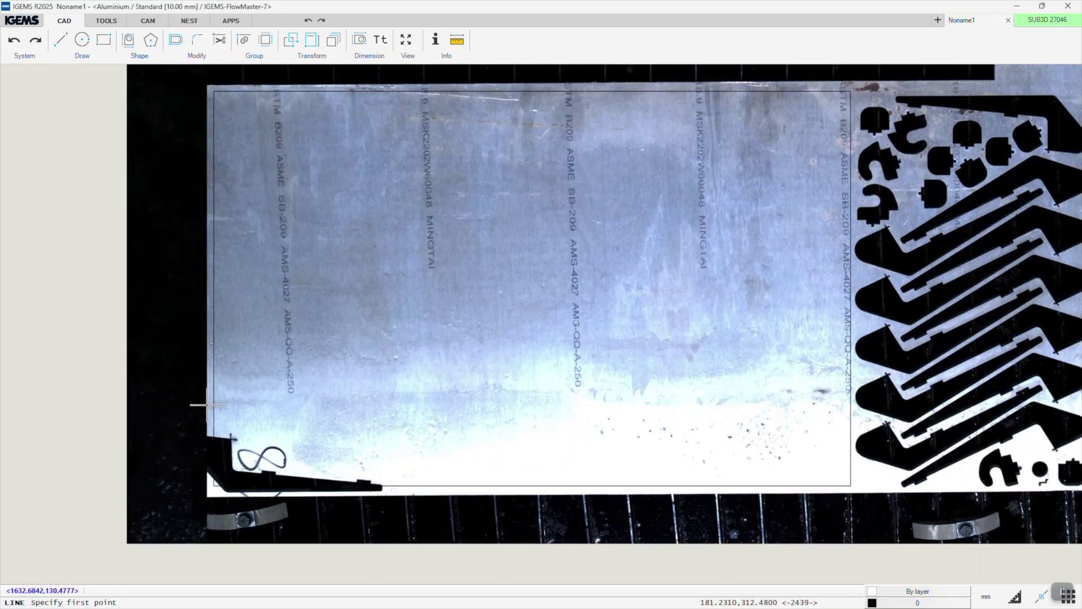
pyautogui.click(214, 427)
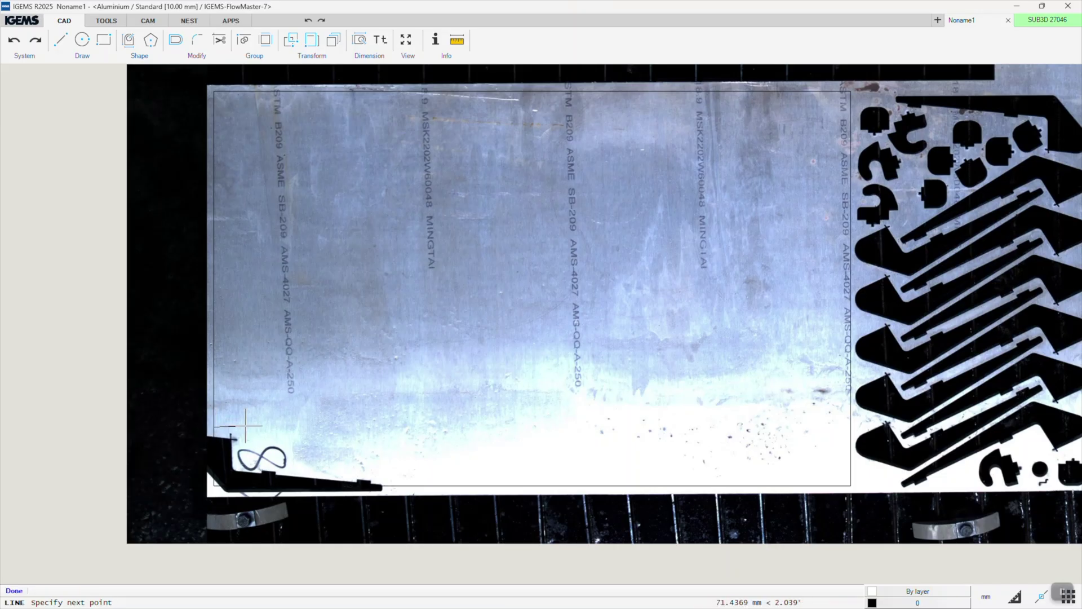
pyautogui.click(244, 460)
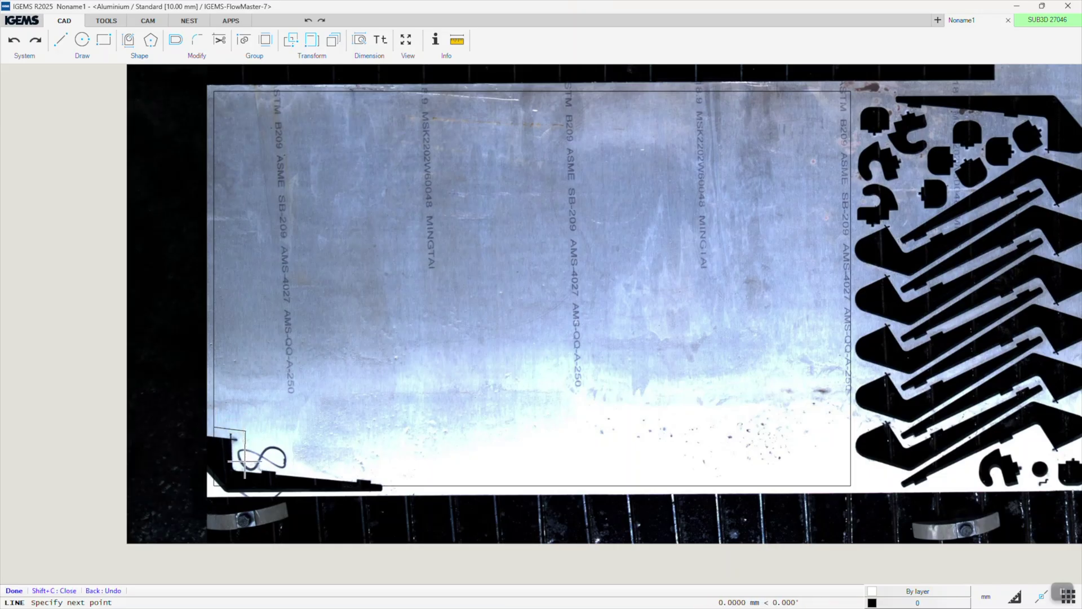
pyautogui.rightClick(409, 481)
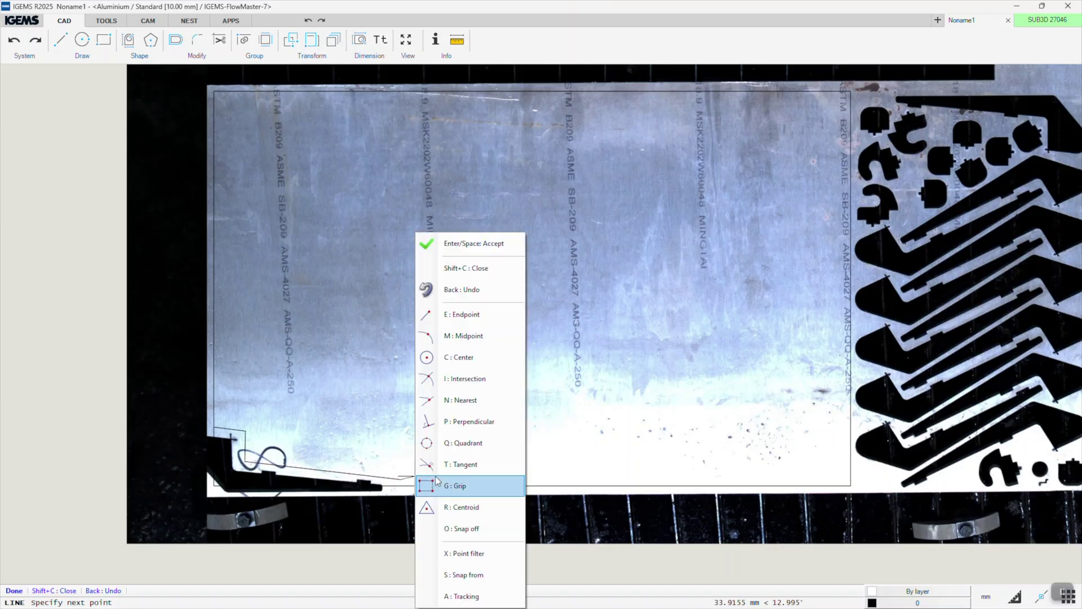
pyautogui.click(451, 393)
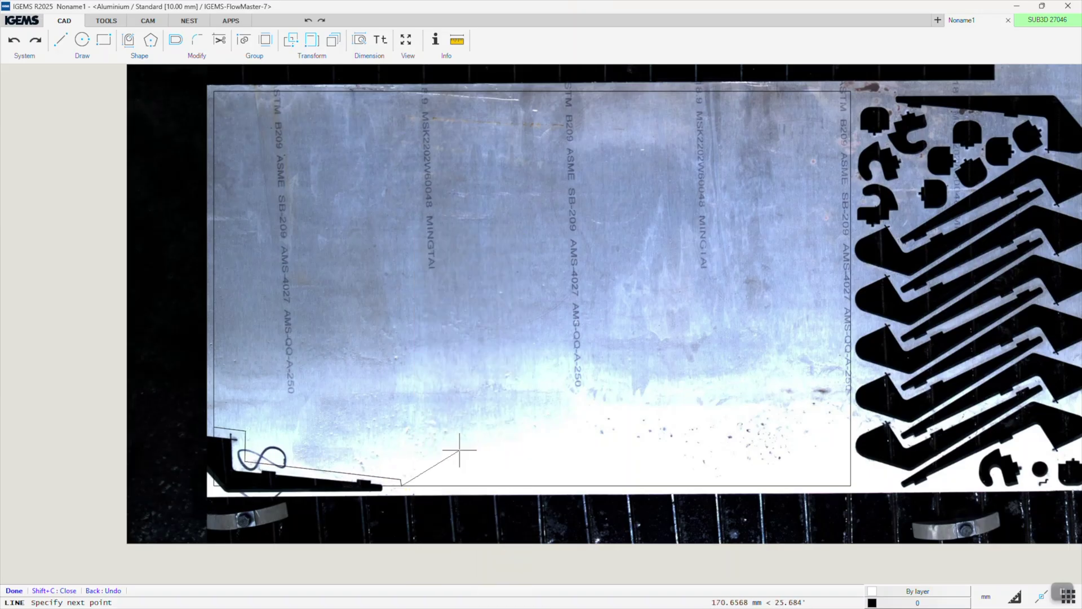
pyautogui.press('Escape')
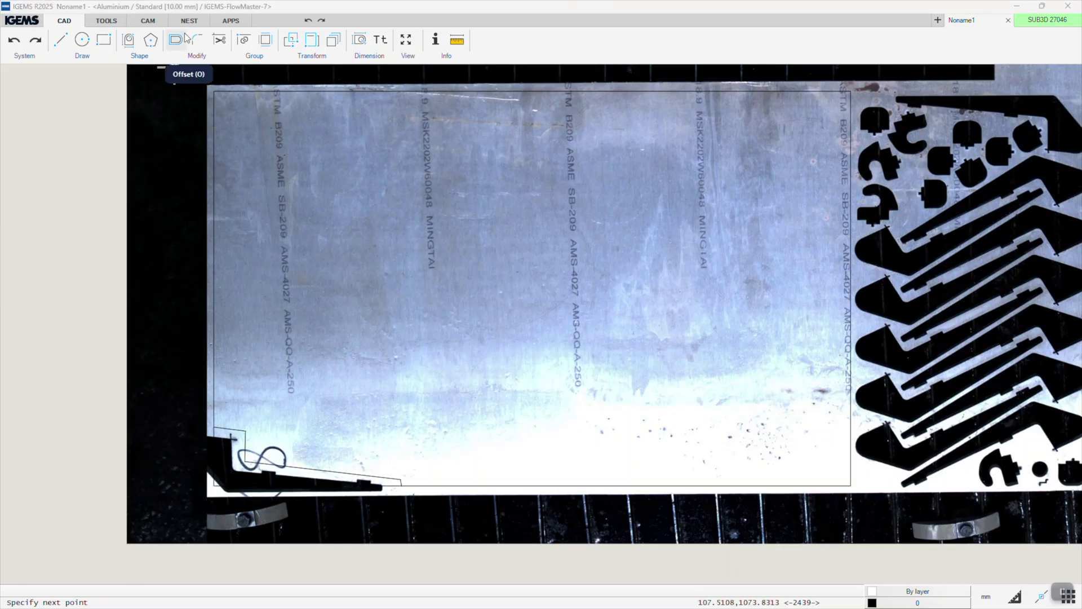
# - Trim the excess line segments from the outline
pyautogui.click(219, 39)
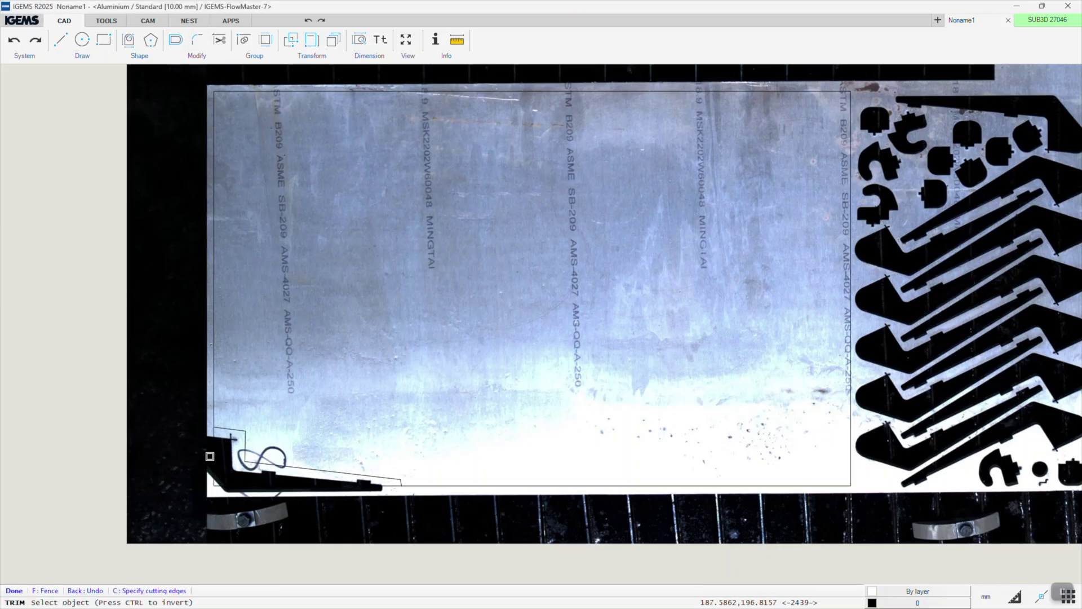
pyautogui.scroll(-3, 213, 486)
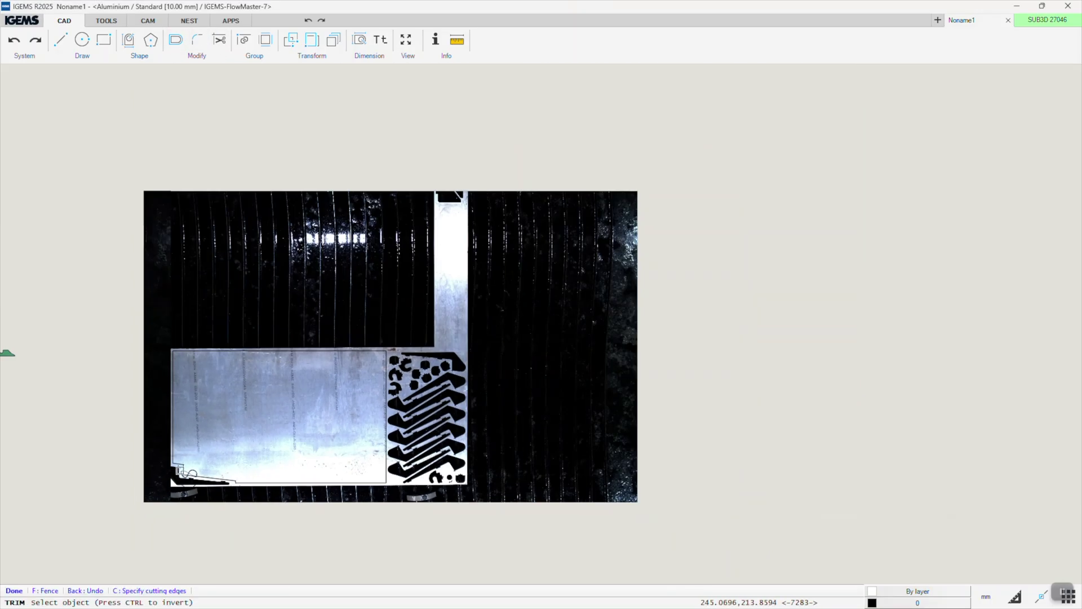
pyautogui.press('Escape')
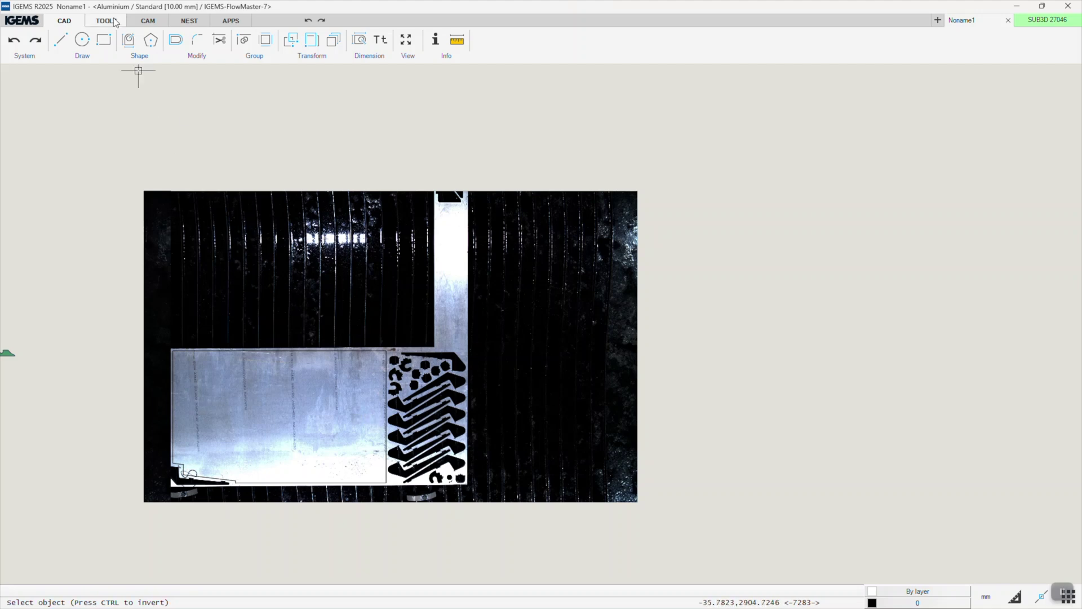
# - Create a 1436.41 × 889.52 mm sheet from the traced outline with the camera texture cleared
pyautogui.click(145, 21)
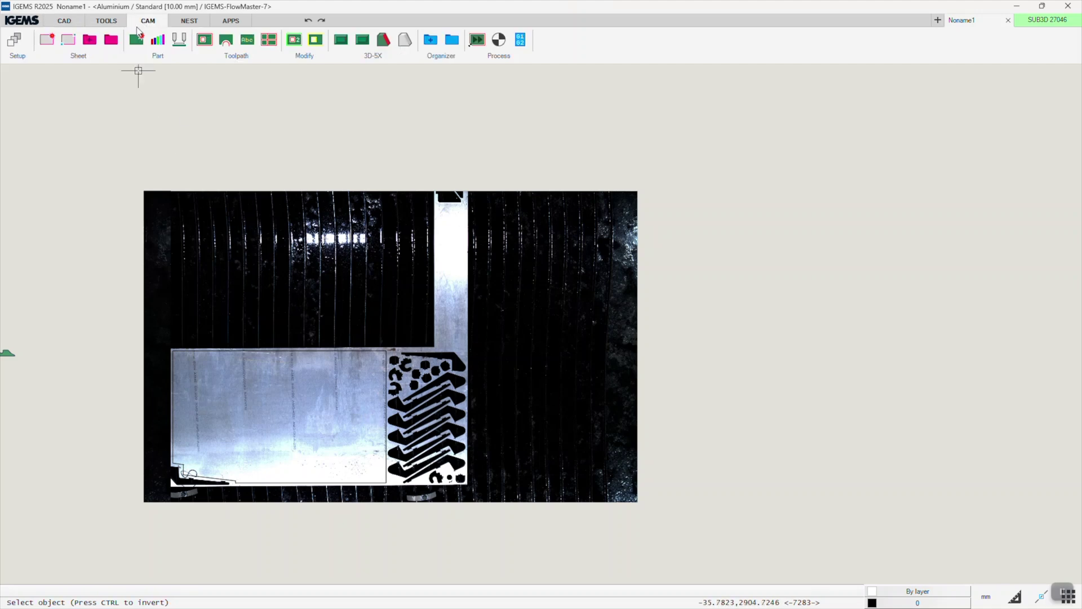
pyautogui.click(47, 40)
pyautogui.moveTo(432, 306); pyautogui.dragTo(159, 502)
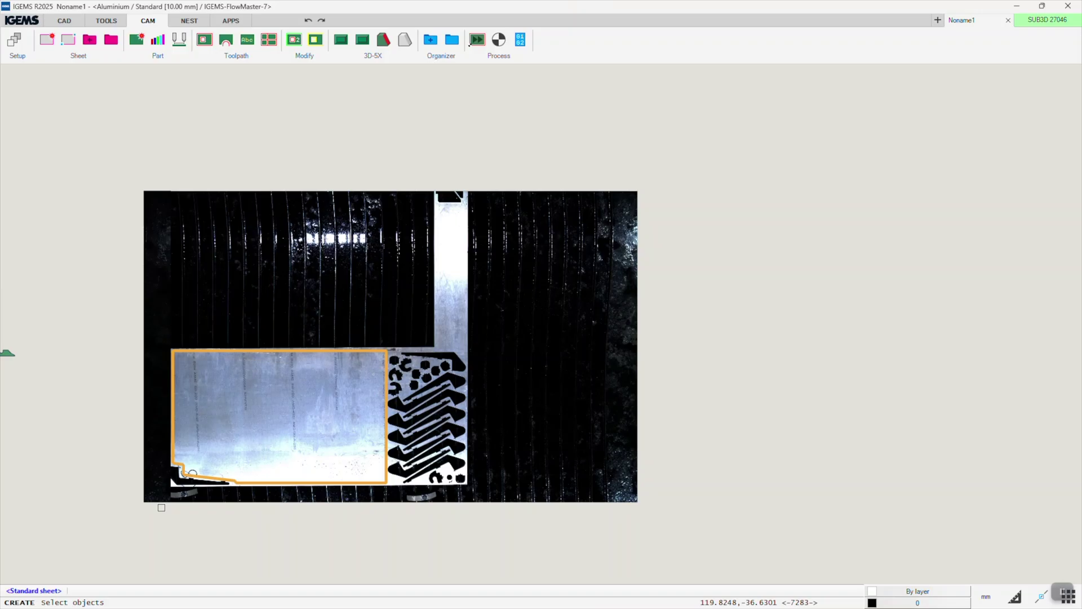
pyautogui.rightClick(185, 488)
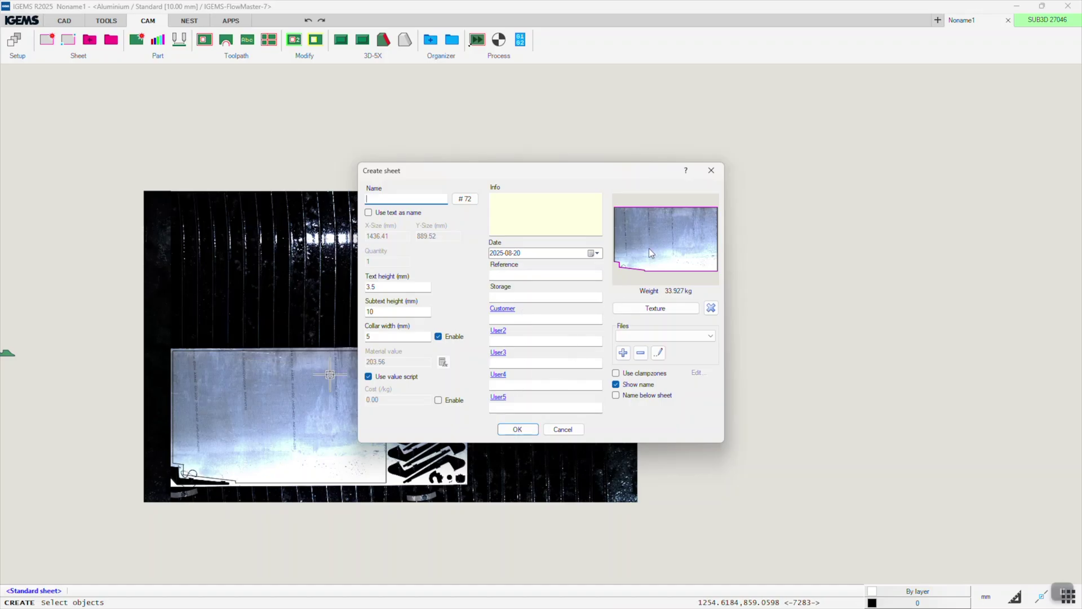
pyautogui.click(711, 309)
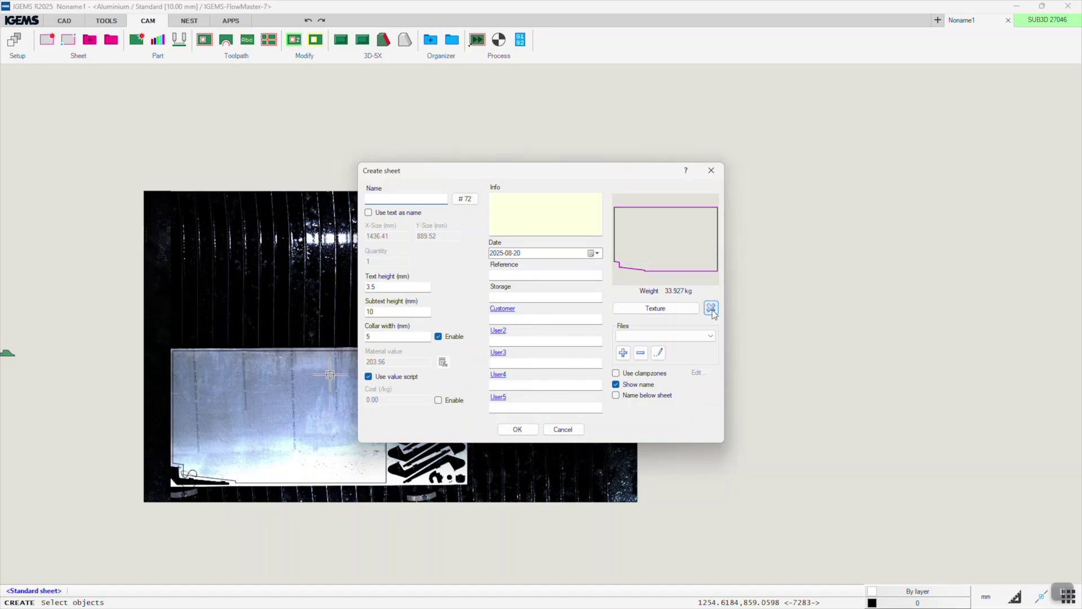
pyautogui.click(512, 430)
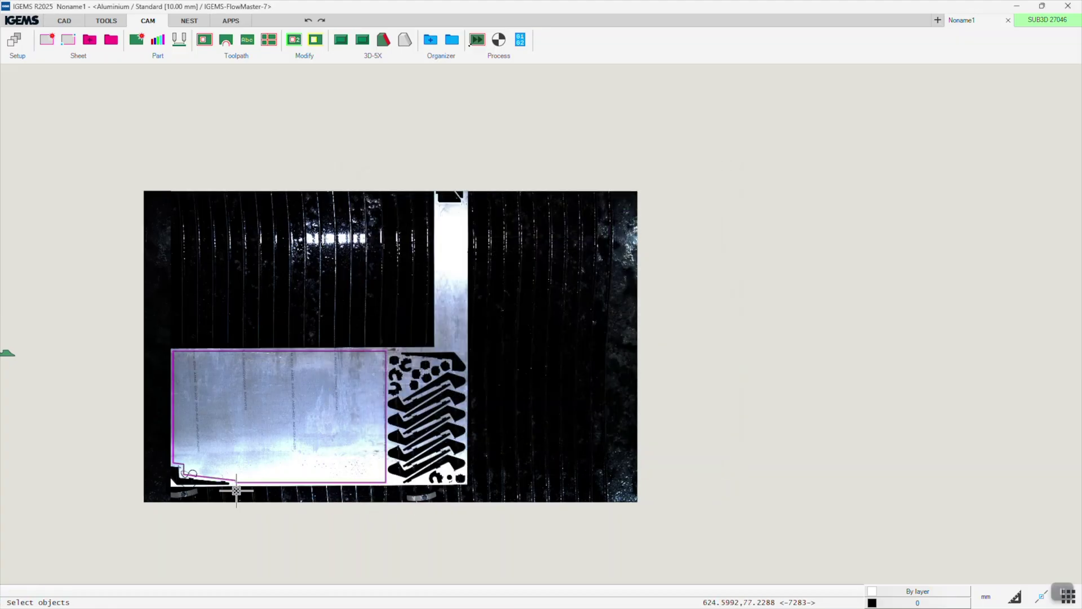
pyautogui.scroll(-3, 647, 428)
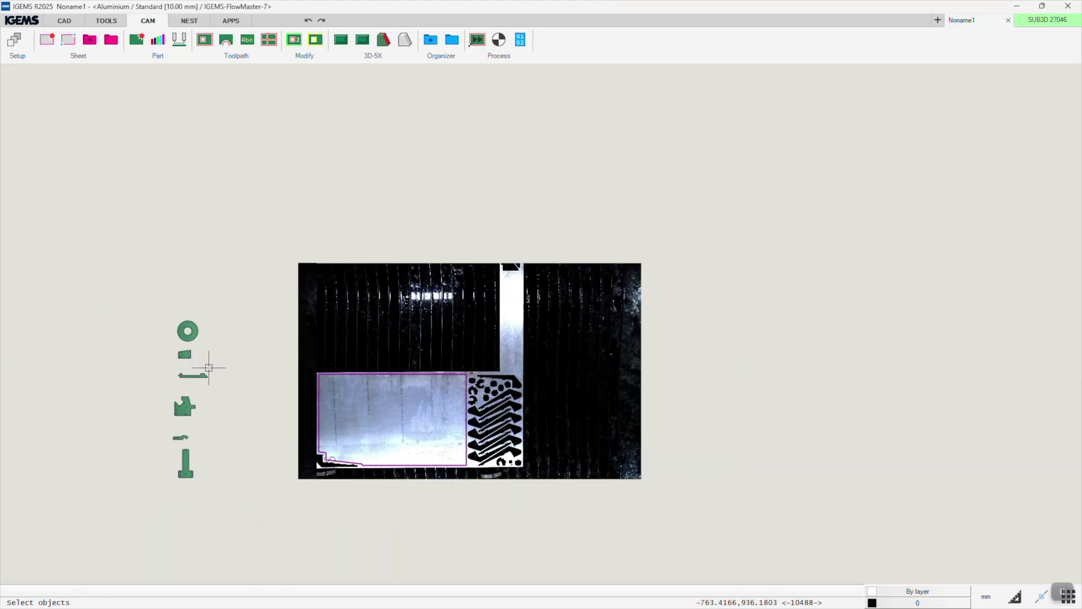
# - Start Auto nest with the six parts and the remnant sheet selected
pyautogui.click(188, 23)
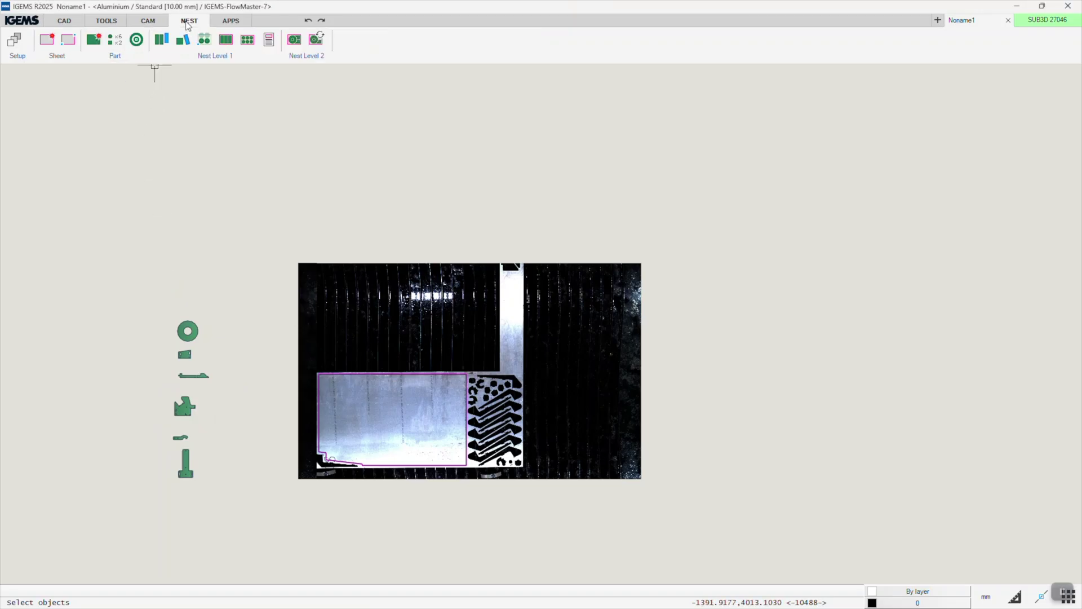
pyautogui.click(293, 41)
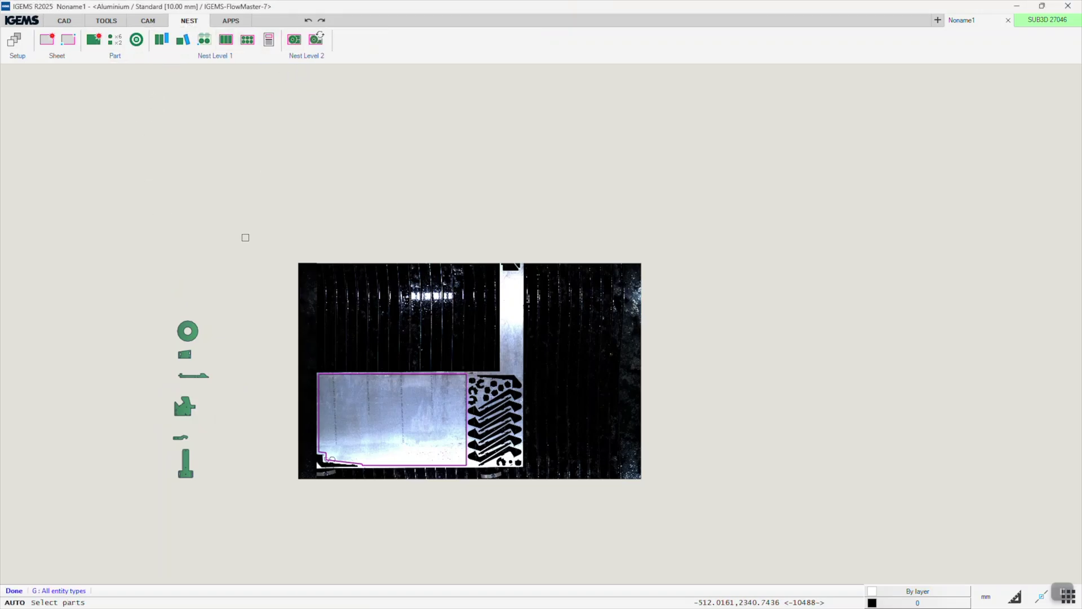
pyautogui.moveTo(210, 291); pyautogui.dragTo(141, 493)
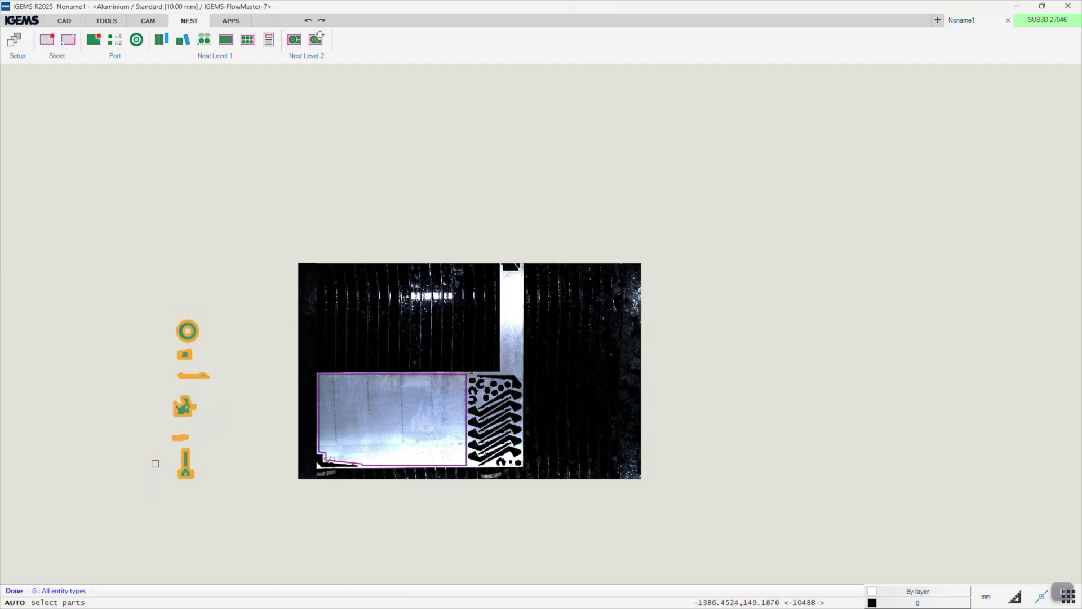
pyautogui.press('Return')
pyautogui.click(324, 374)
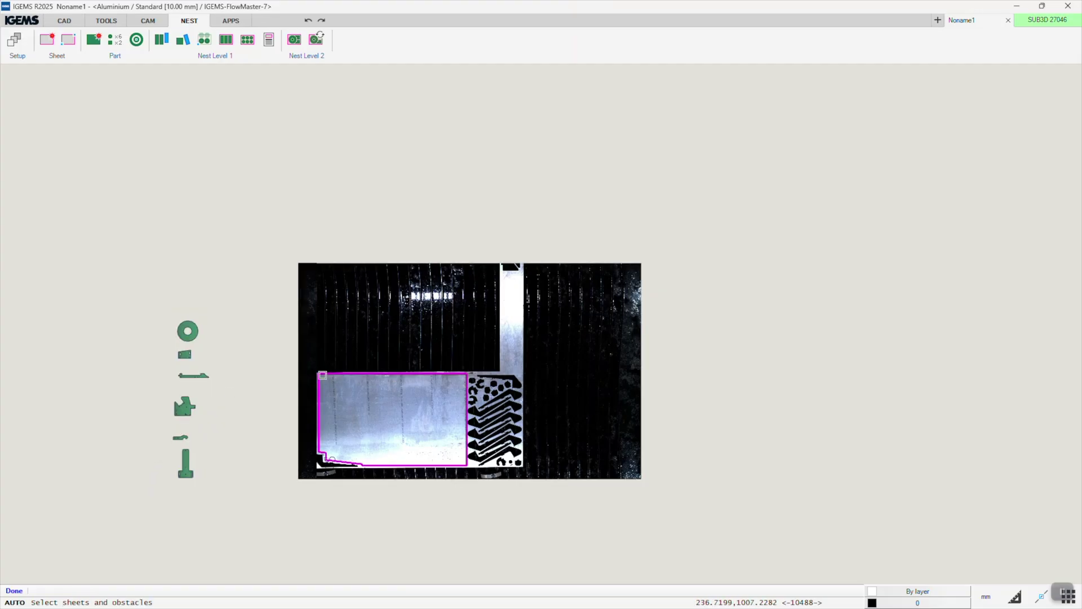
pyautogui.press('Return')
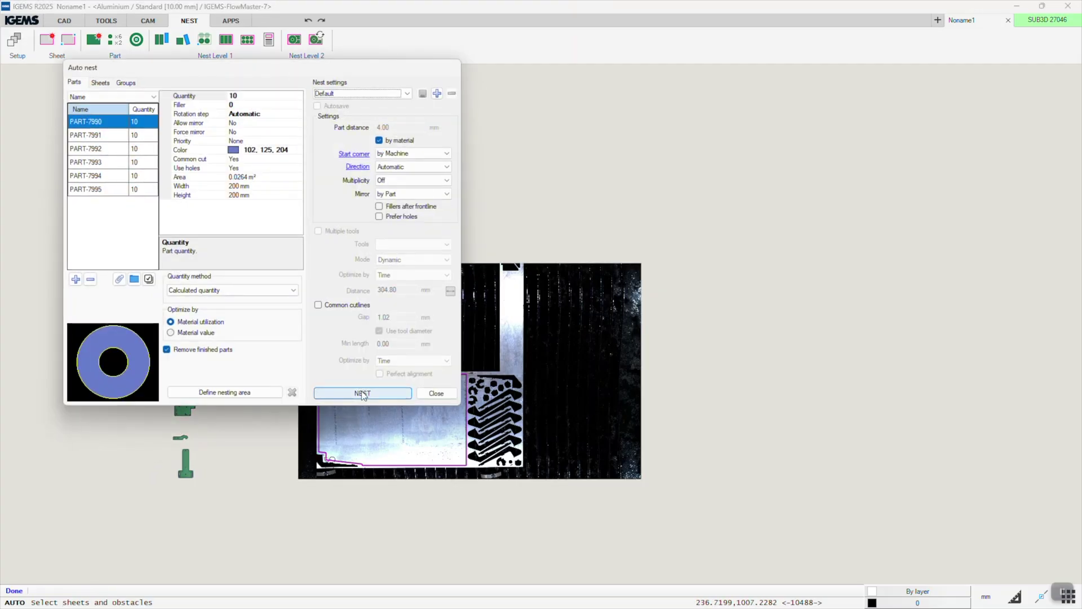
# - Run the nest and accept the result: 59 of 60 parts at 70.93% fill
pyautogui.click(363, 393)
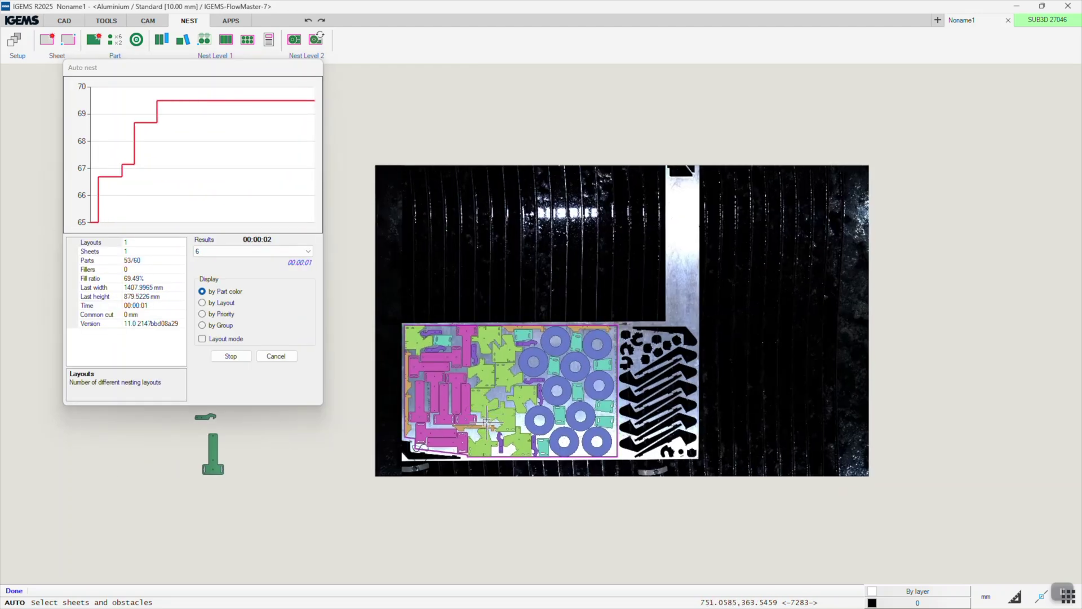
pyautogui.scroll(2, 489, 428)
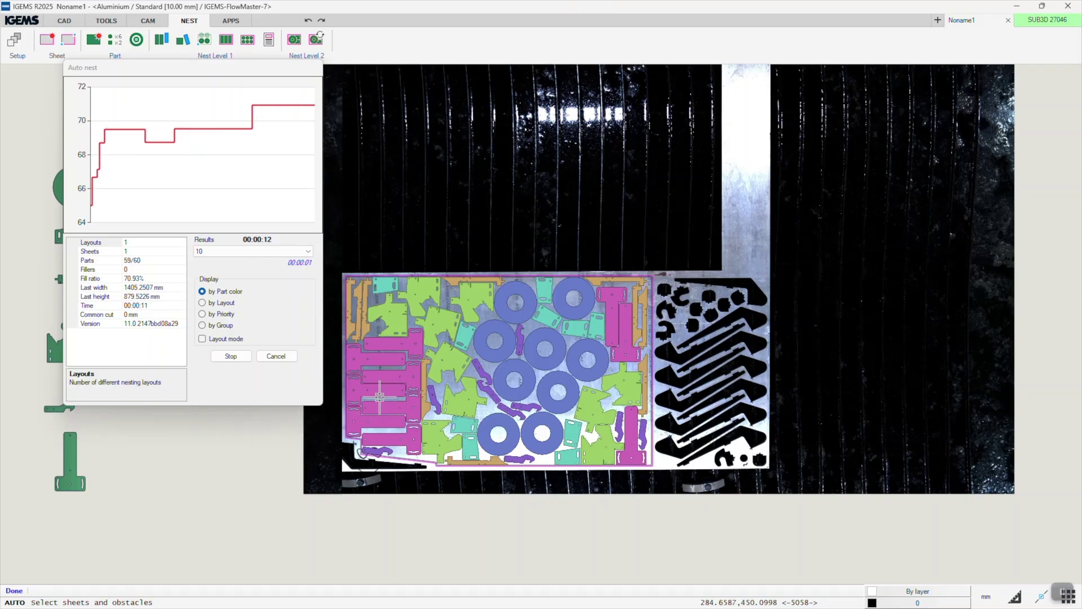
pyautogui.click(231, 357)
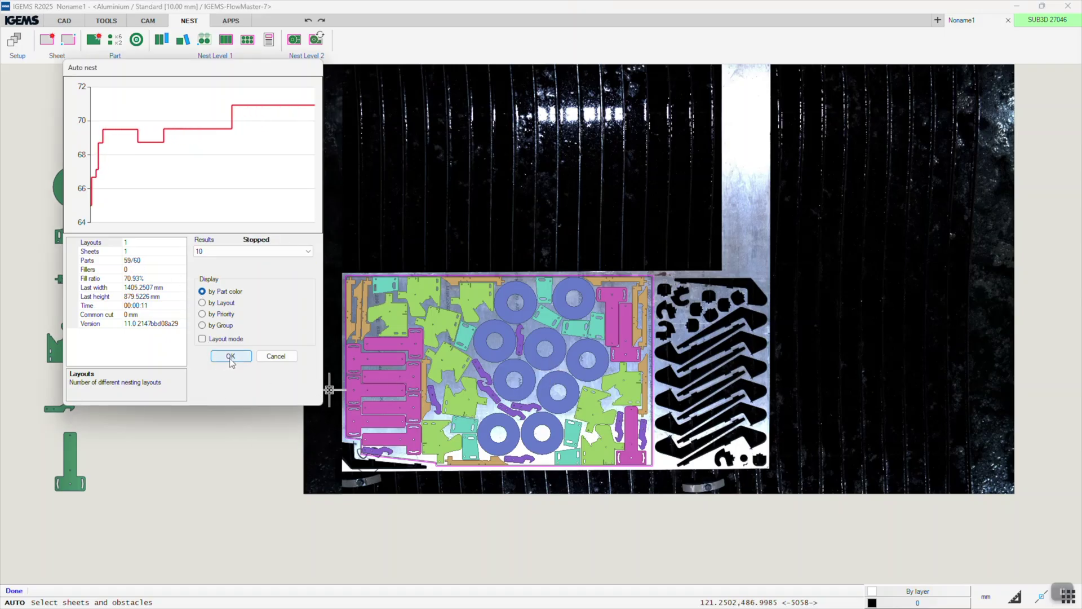
pyautogui.click(230, 356)
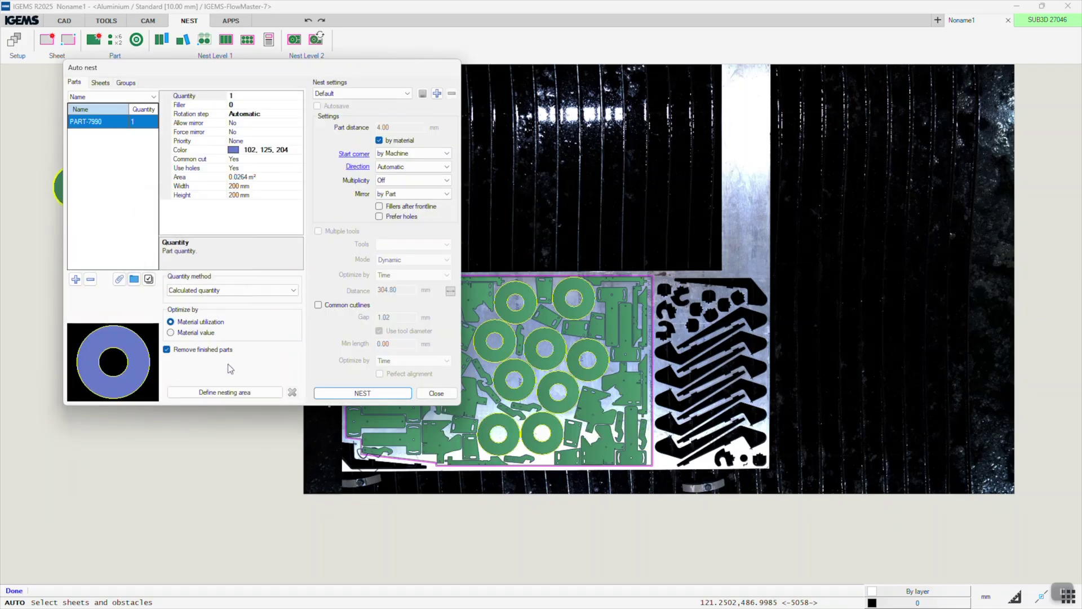
pyautogui.click(437, 394)
pyautogui.scroll(-1, 66, 365)
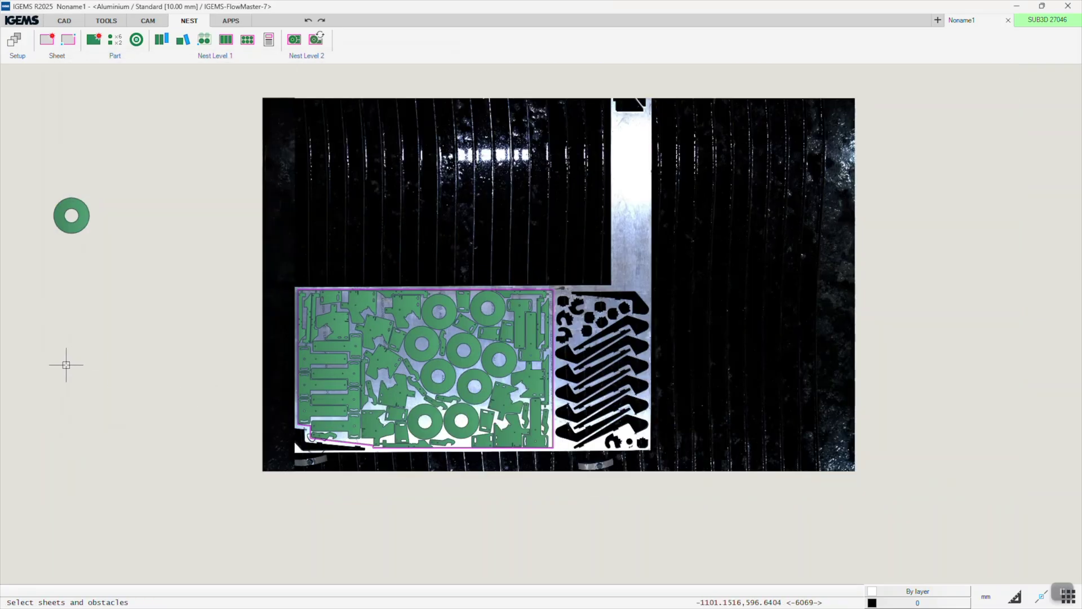
# - Add contour toolpaths with lead-ins to all parts nested on the remnant sheet
pyautogui.click(153, 23)
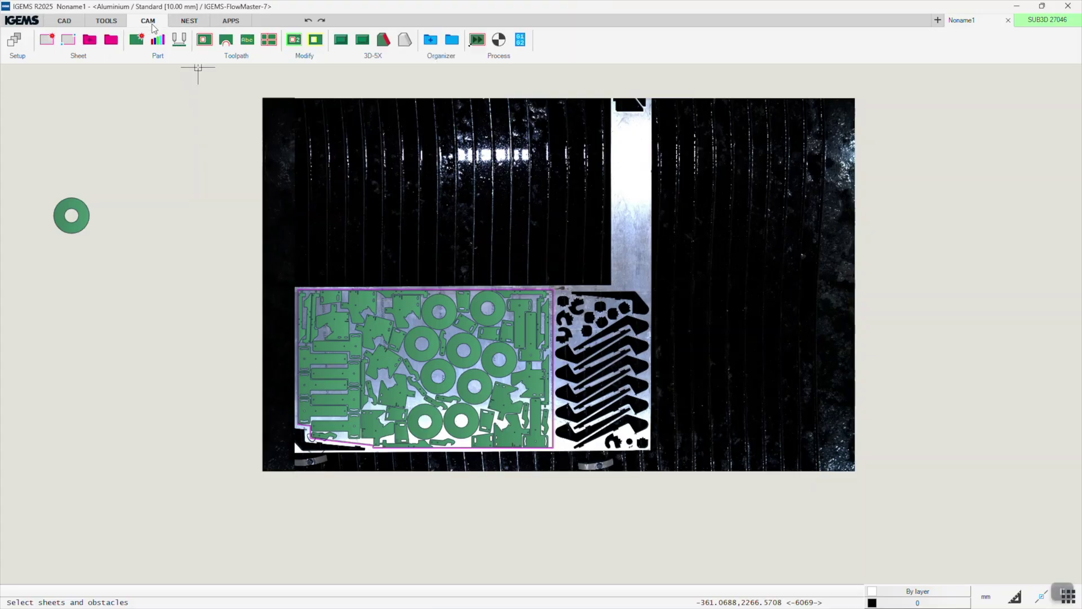
pyautogui.click(205, 39)
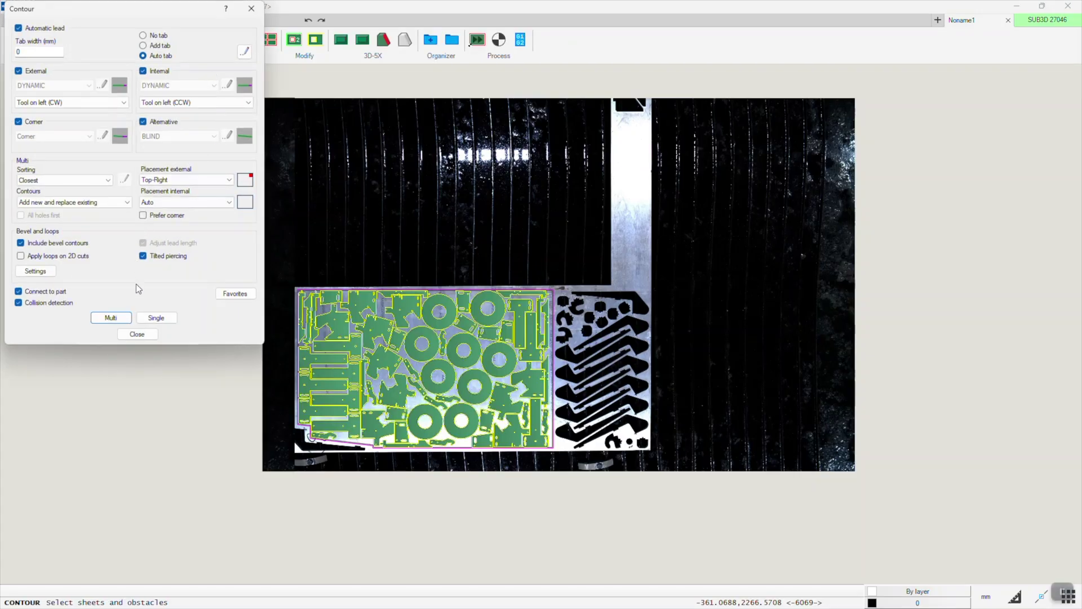
pyautogui.click(110, 317)
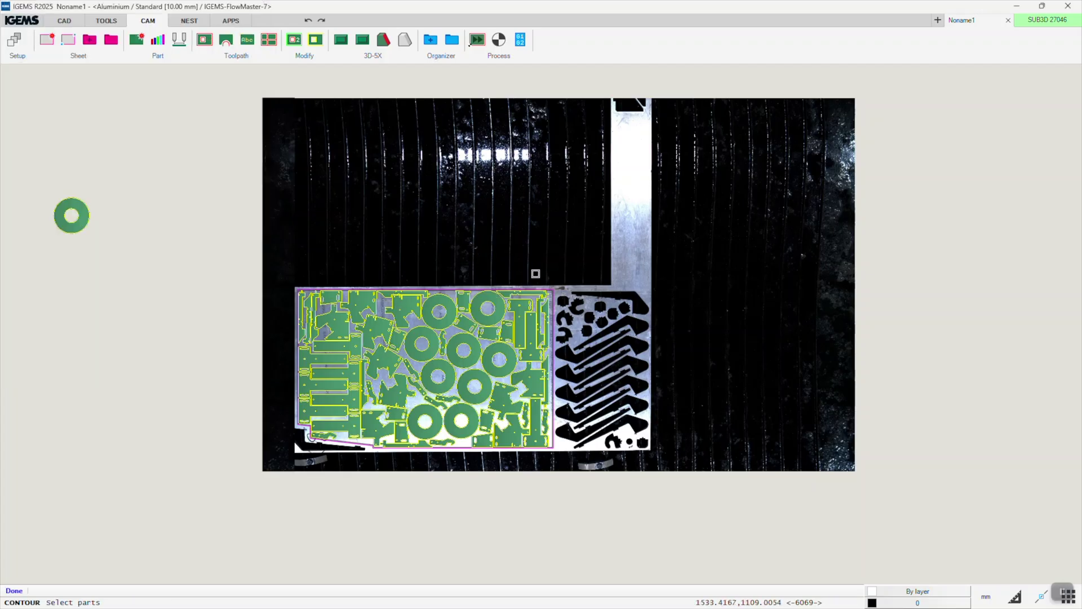
pyautogui.moveTo(568, 271); pyautogui.dragTo(291, 445)
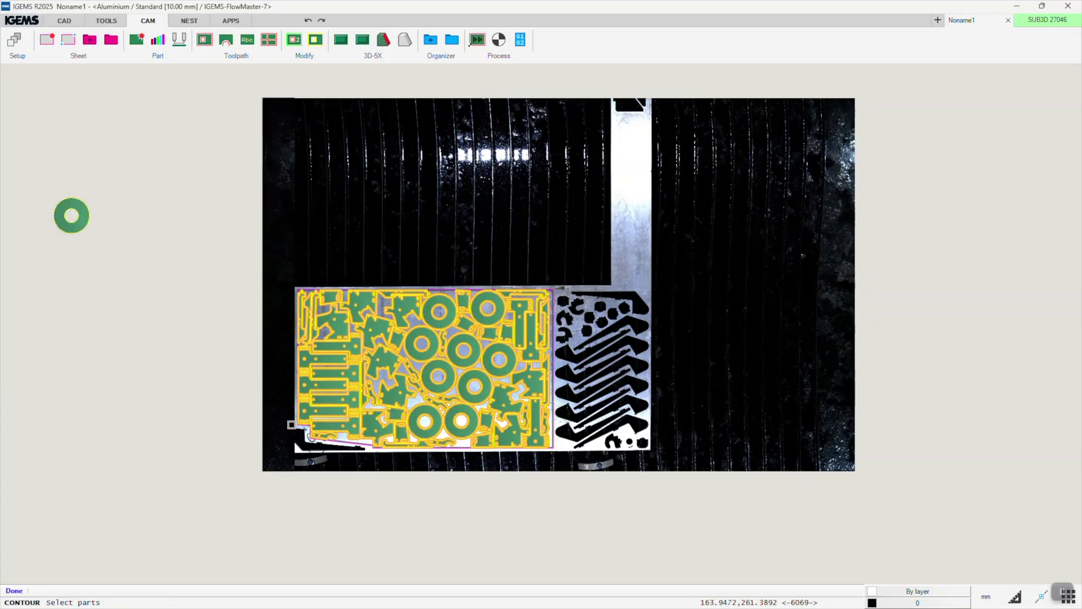
pyautogui.press('Return')
pyautogui.scroll(1, 297, 459)
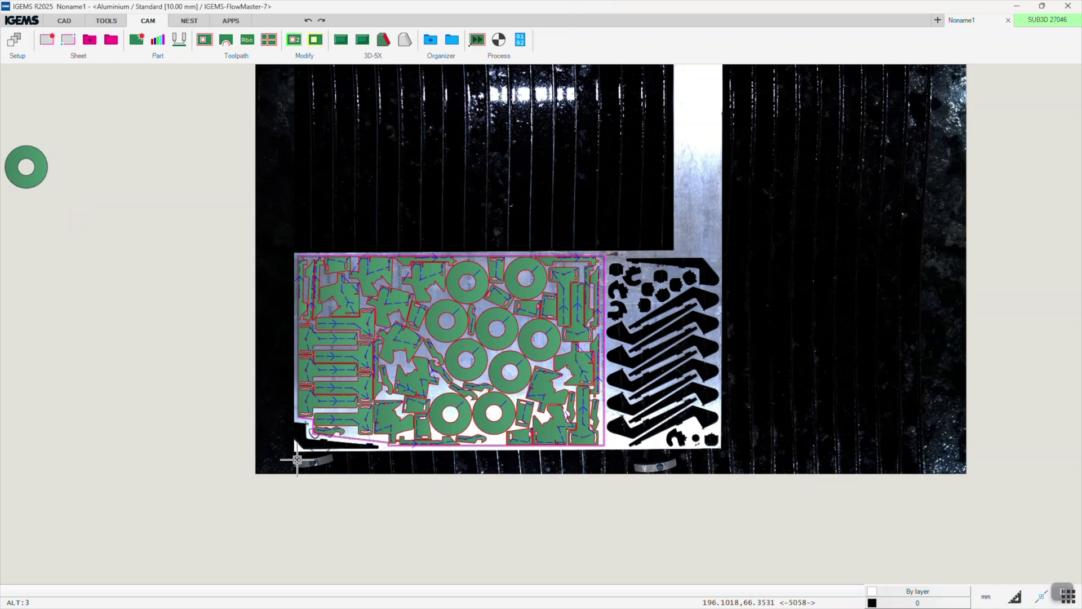
pyautogui.scroll(1, 297, 459)
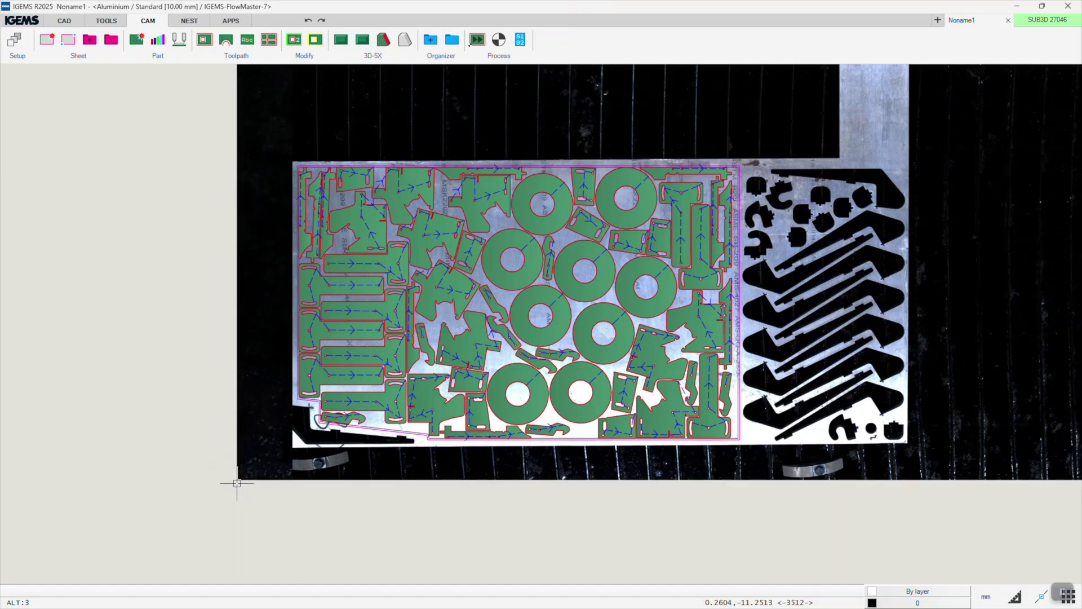
# - Create a cut order for all nested parts with zero point X 0, Y 0
pyautogui.click(499, 40)
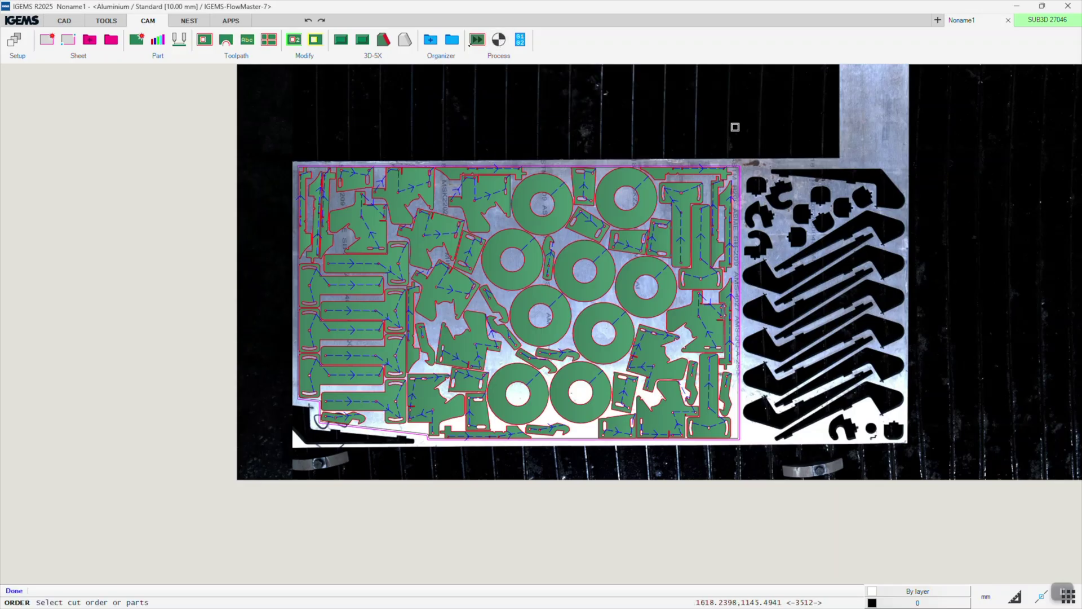
pyautogui.moveTo(754, 134); pyautogui.dragTo(286, 459)
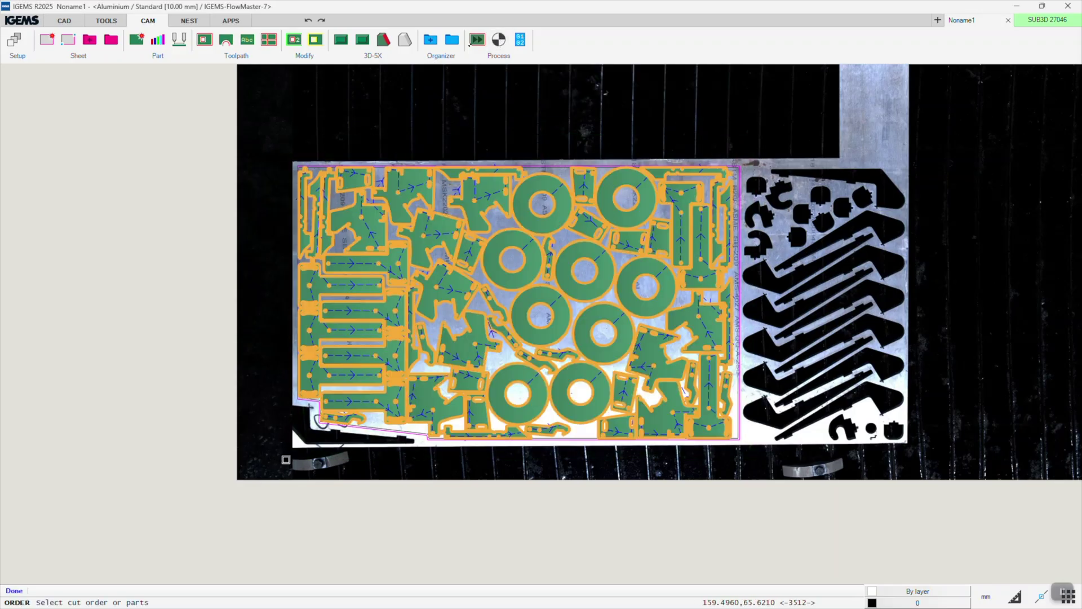
pyautogui.rightClick(457, 400)
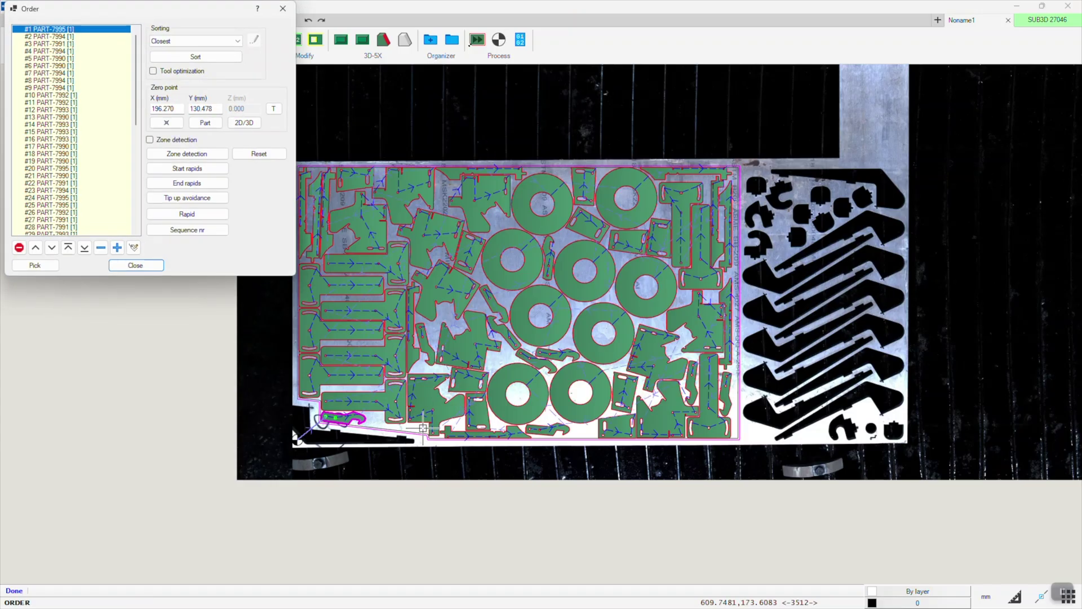
pyautogui.doubleClick(178, 108)
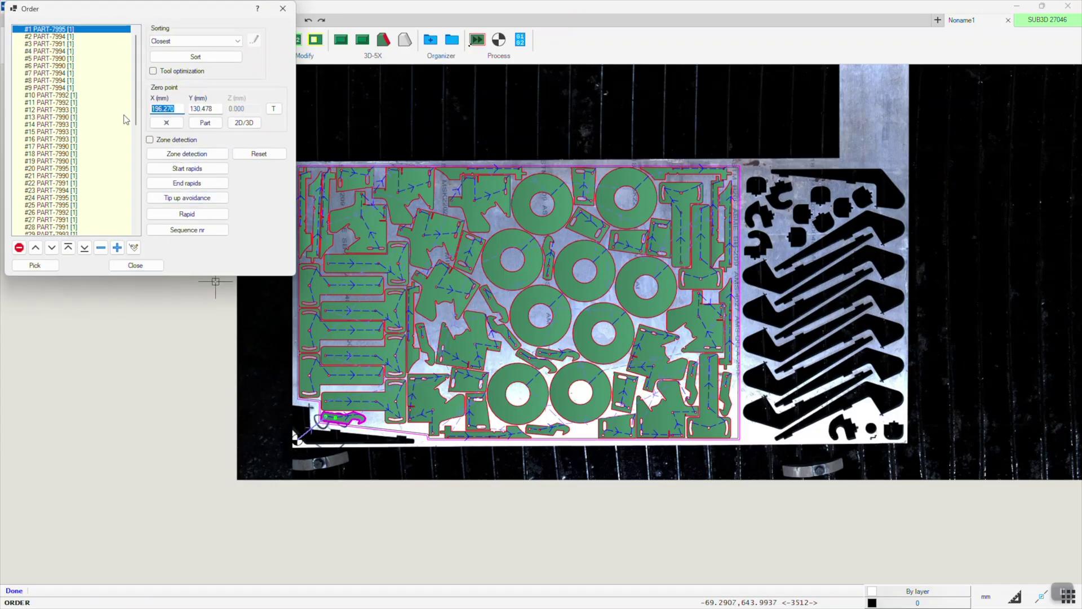
pyautogui.click(215, 109)
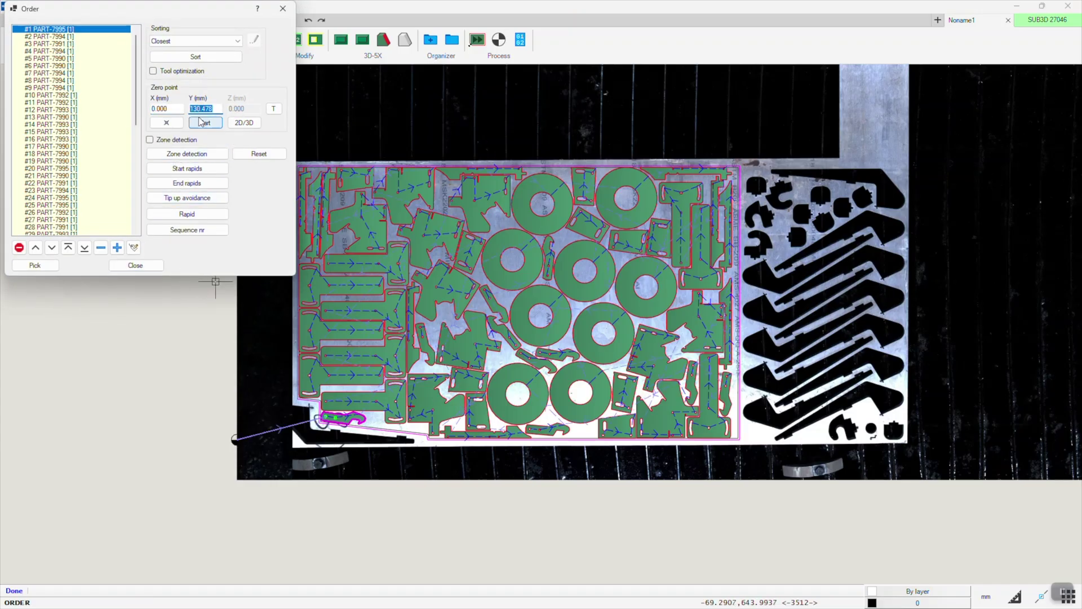
pyautogui.write('0')
pyautogui.hotkey('shift', 'Tab')
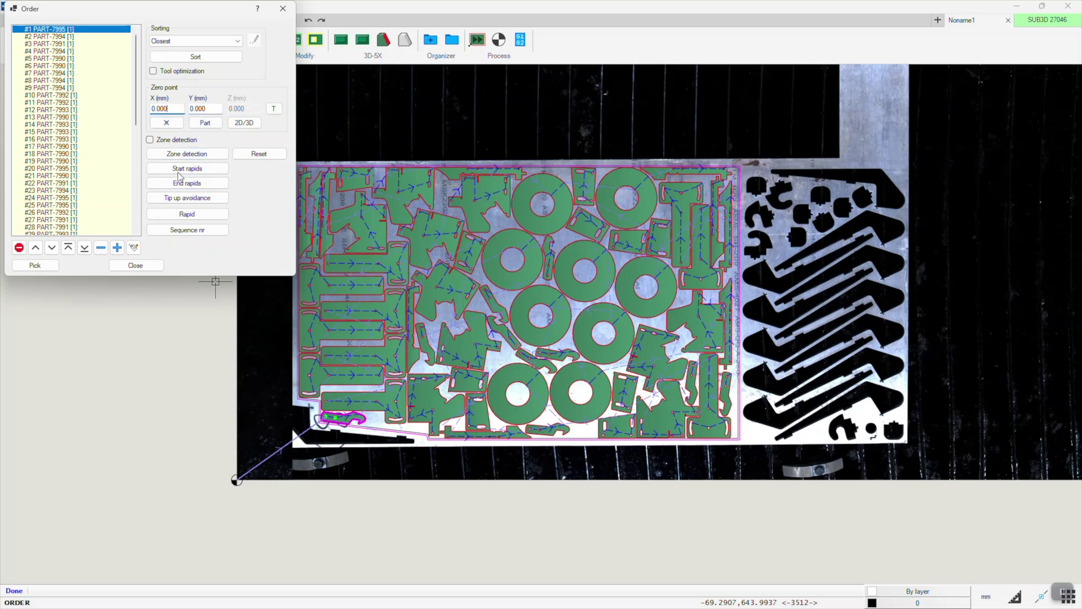
pyautogui.click(135, 265)
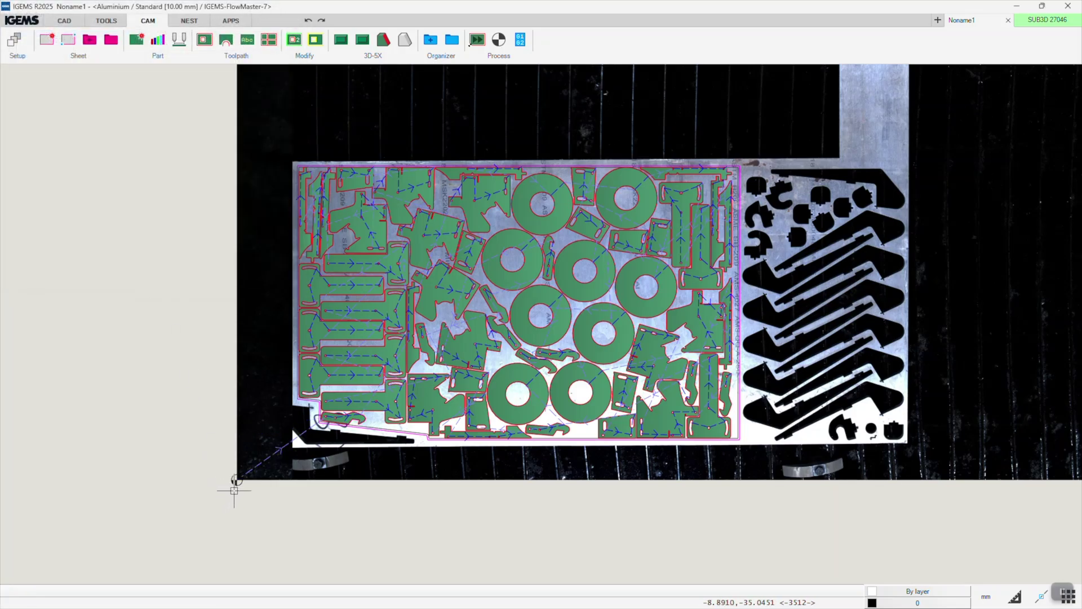
# - Zoom around the nest to review the cutting sequence
pyautogui.scroll(-2, 234, 493)
pyautogui.scroll(-1, 248, 515)
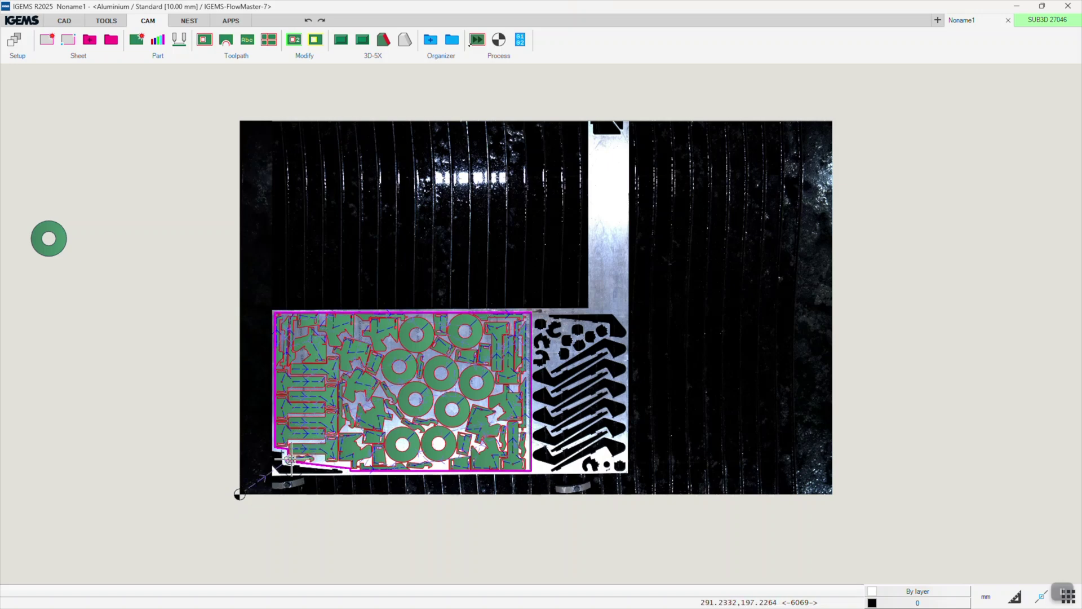
pyautogui.click(239, 495)
pyautogui.scroll(3, 235, 491)
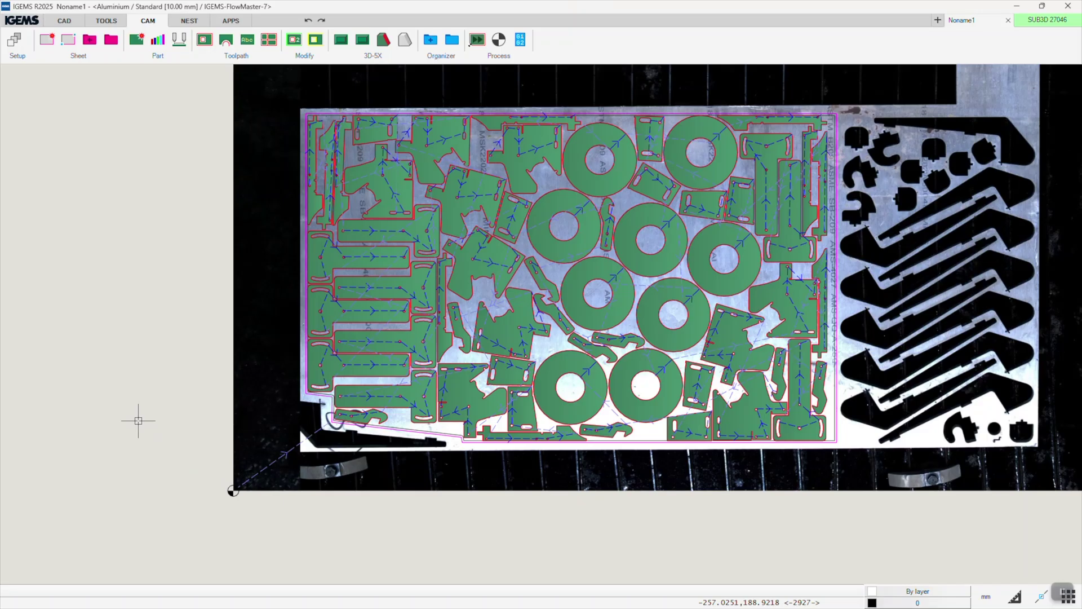
pyautogui.scroll(-2, 56, 451)
pyautogui.scroll(5, 740, 461)
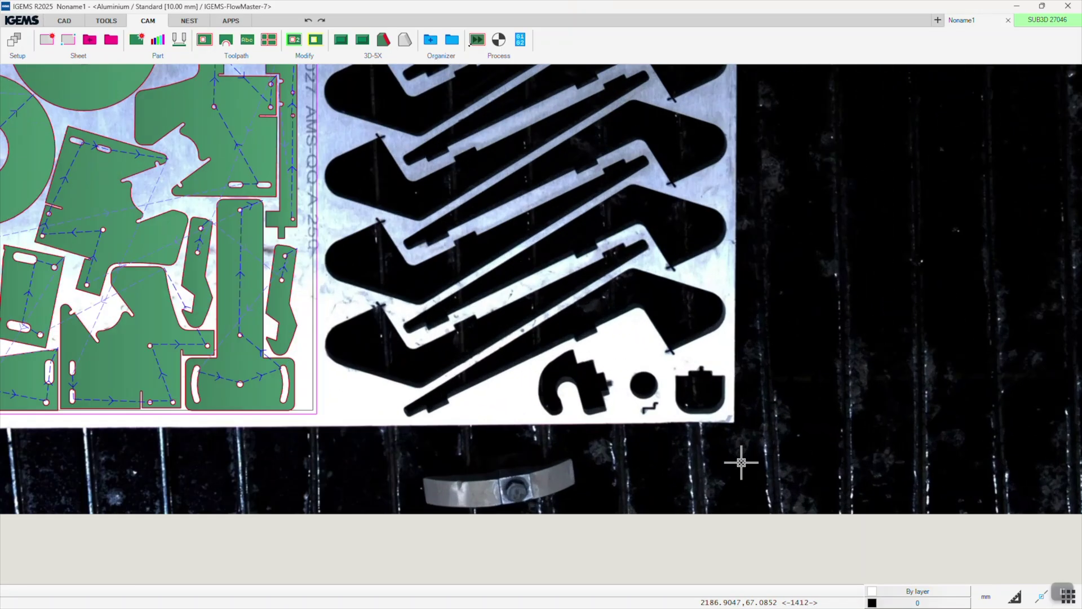
pyautogui.scroll(1, 740, 459)
pyautogui.scroll(-2, 728, 415)
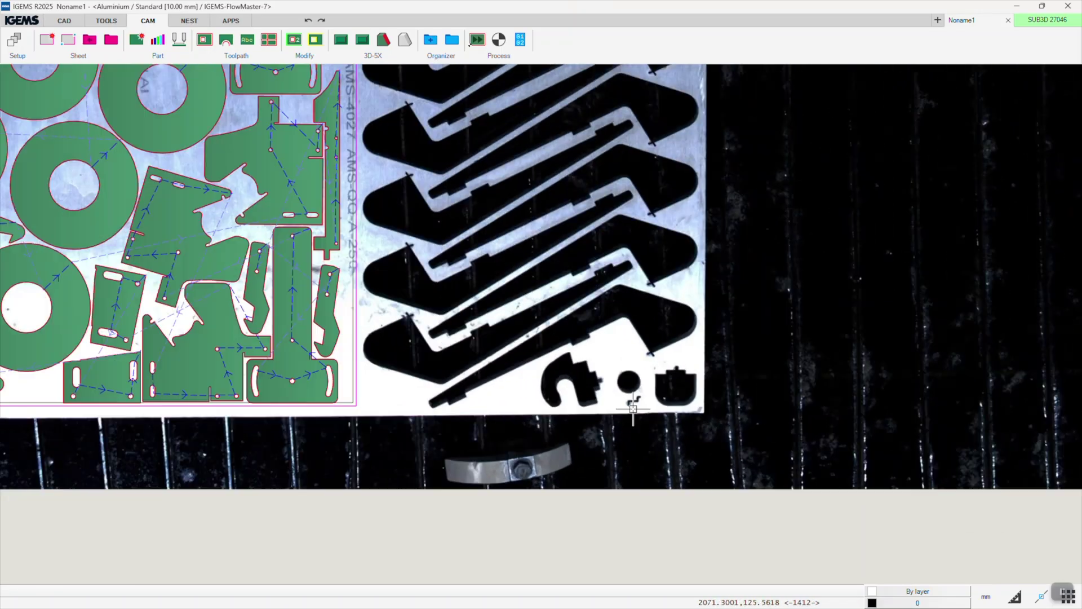
# - Pick the sheet's bottom-right corner as the cut order zero point (X 2177.213, Y 119.592)
pyautogui.click(500, 40)
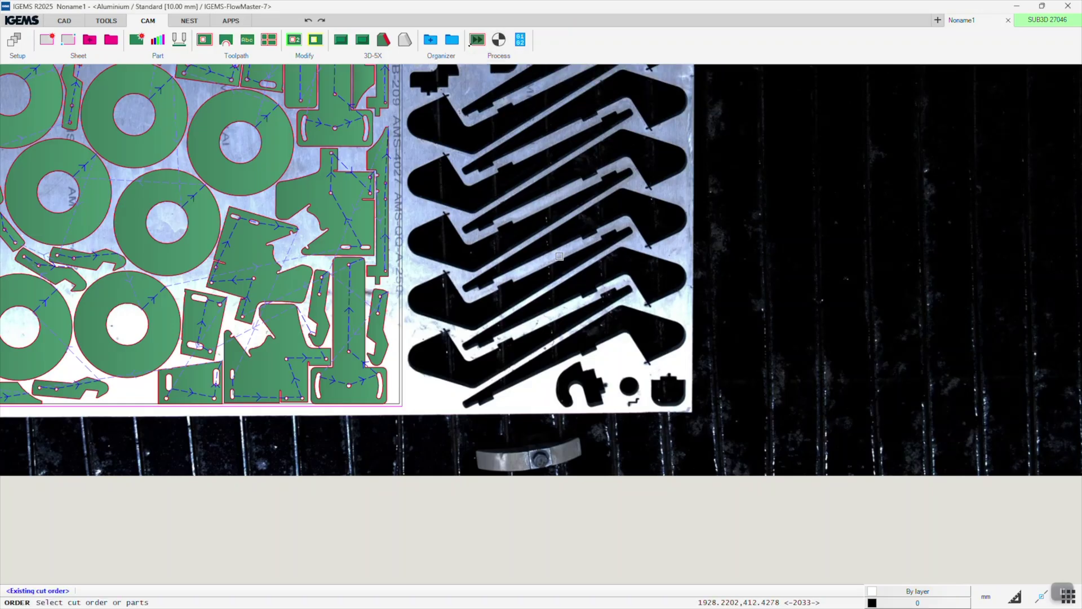
pyautogui.scroll(-2, 609, 318)
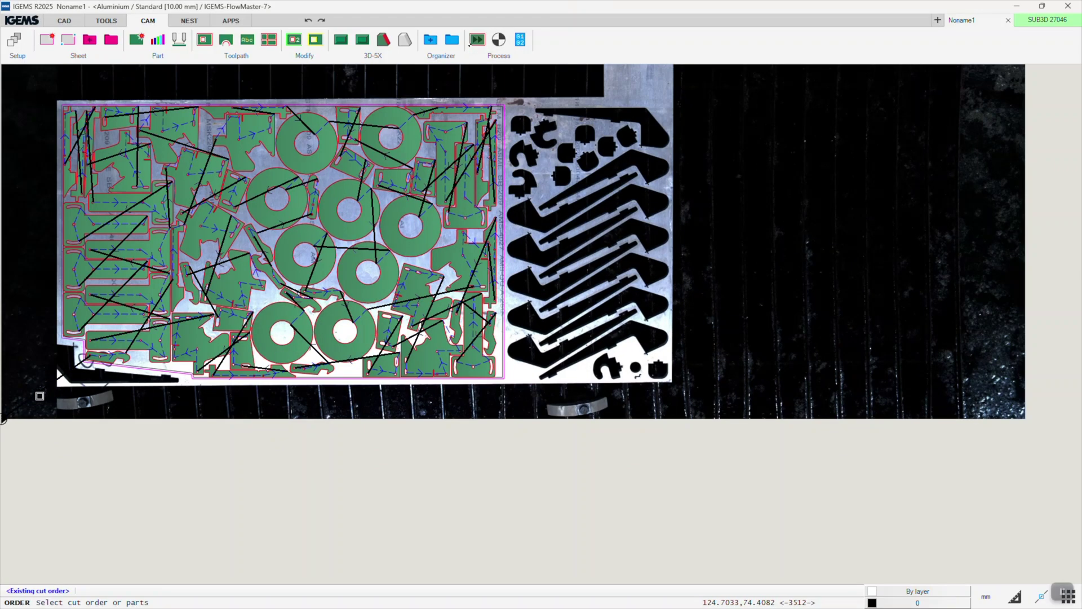
pyautogui.click(58, 390)
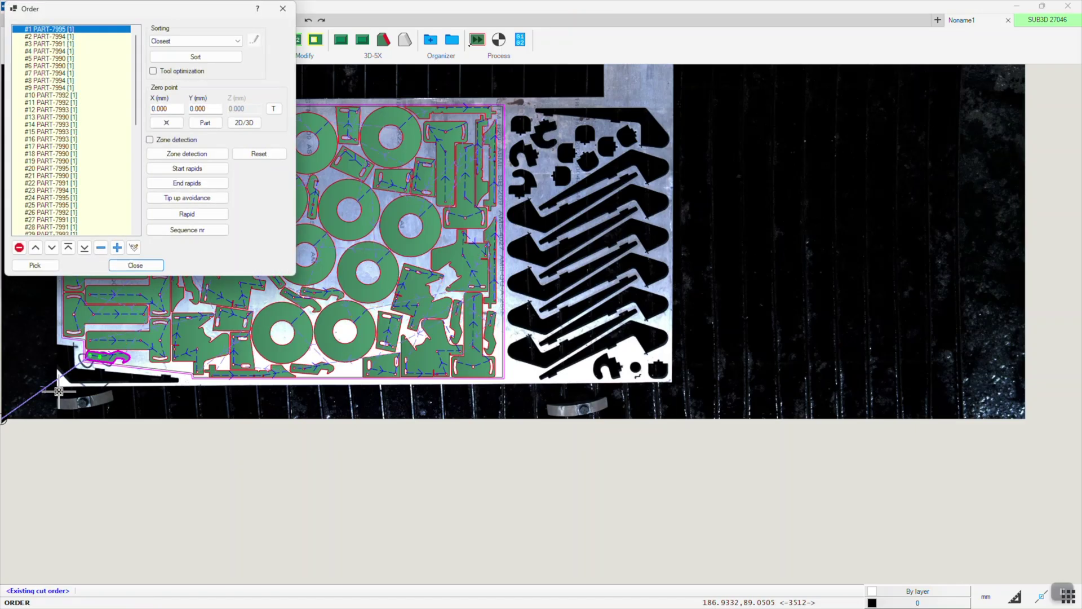
pyautogui.click(167, 122)
pyautogui.scroll(6, 668, 389)
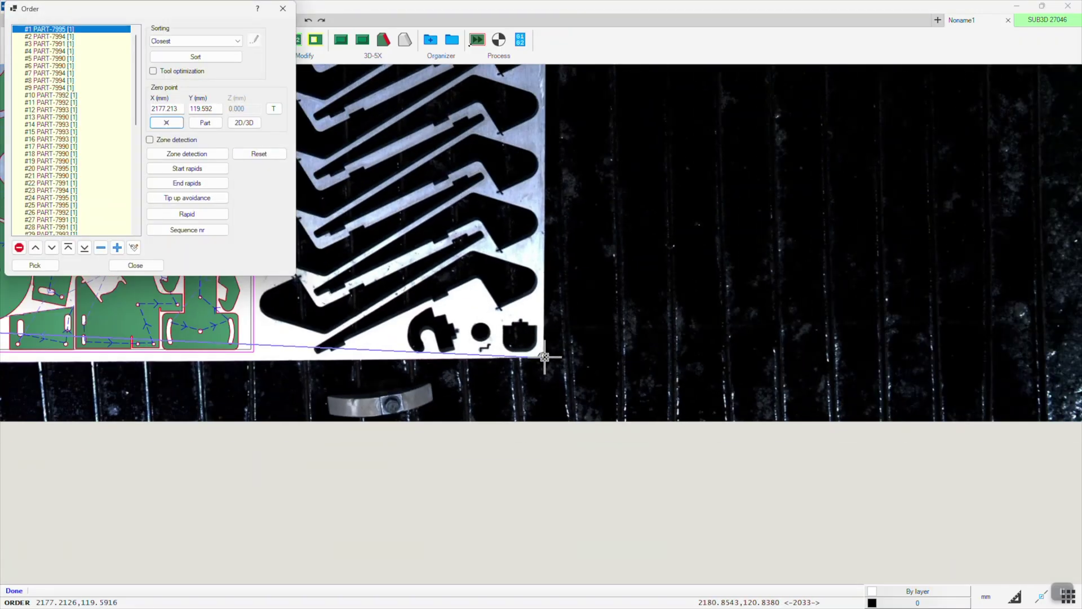
pyautogui.scroll(5, 545, 356)
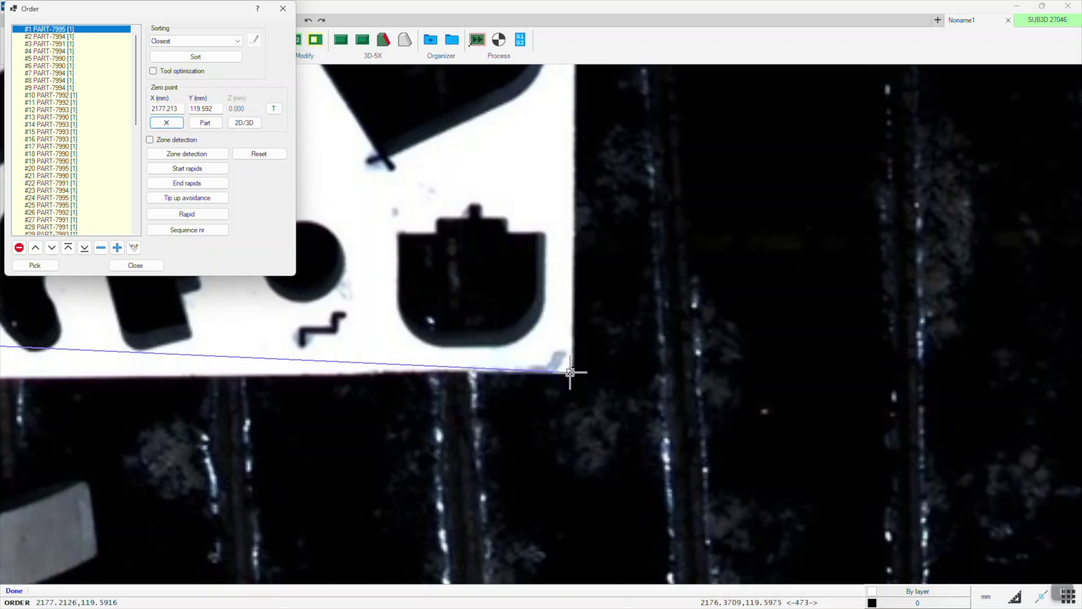
pyautogui.scroll(-6, 575, 370)
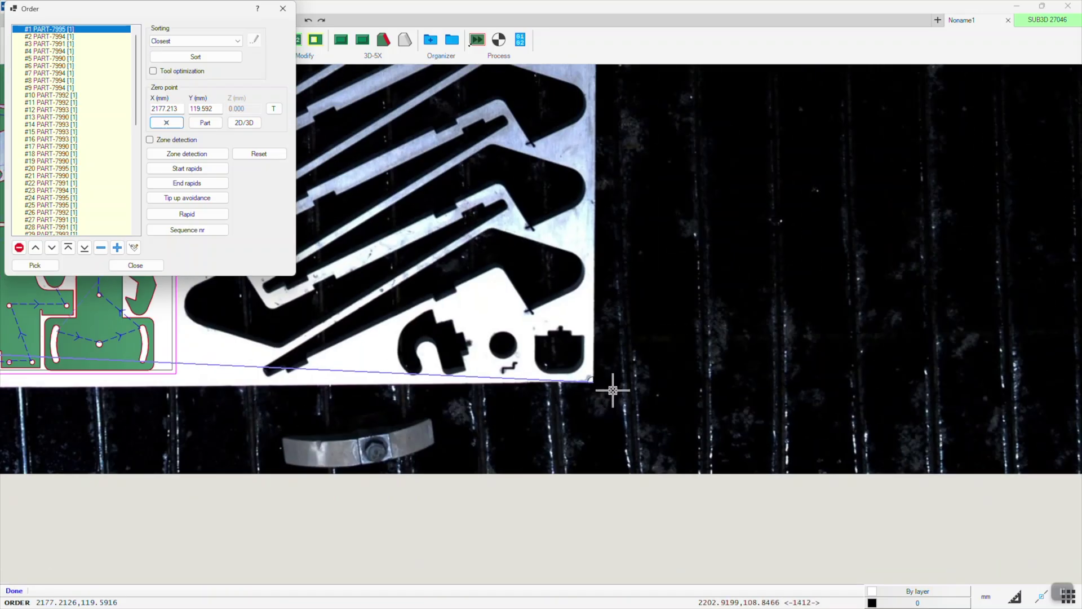
pyautogui.scroll(-2, 711, 374)
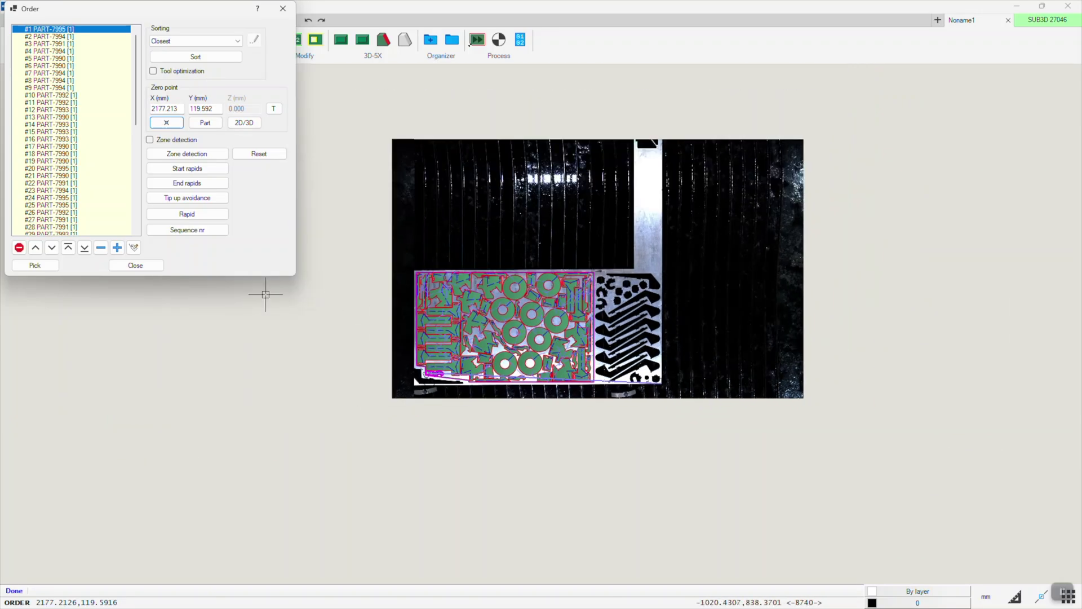
pyautogui.click(137, 266)
pyautogui.scroll(3, 93, 192)
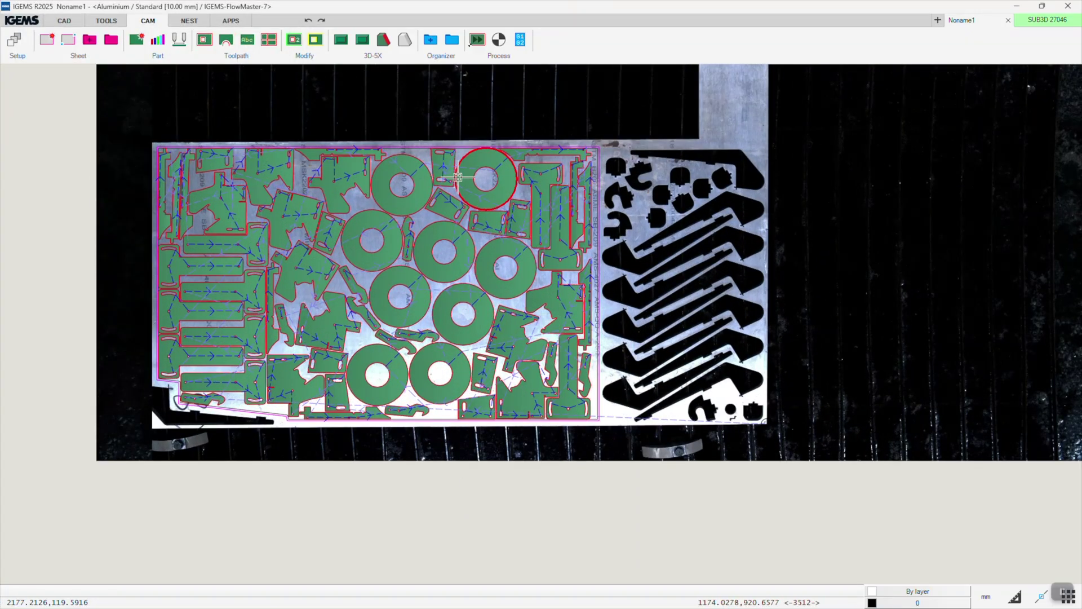
# - Post-process the nest with G1G2 and save it as C:\NCDATA\Noname1.ord, overwriting the old file
pyautogui.click(521, 45)
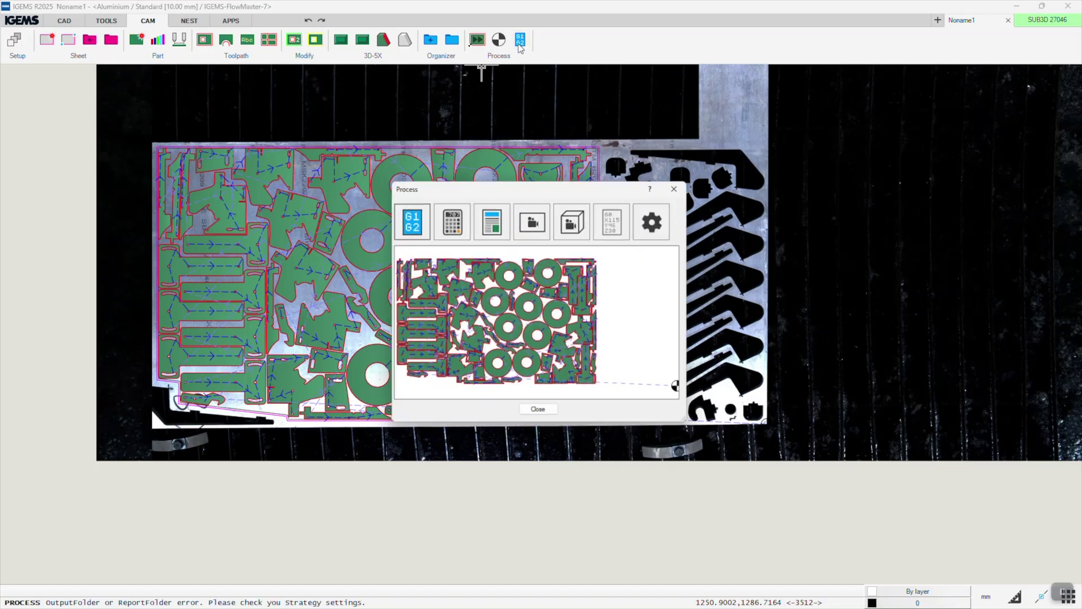
pyautogui.click(408, 219)
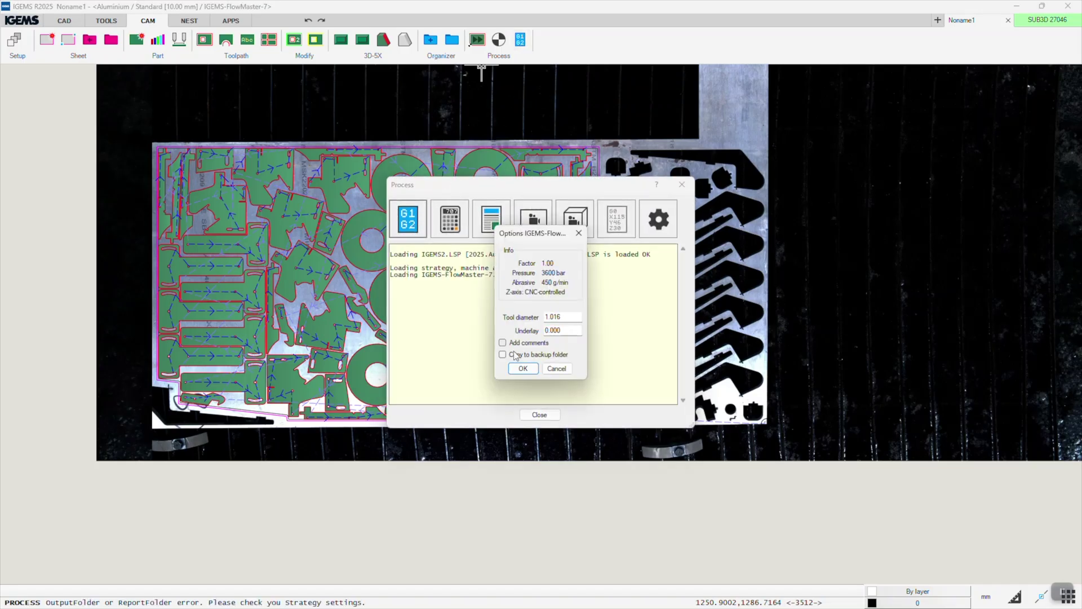
pyautogui.click(522, 368)
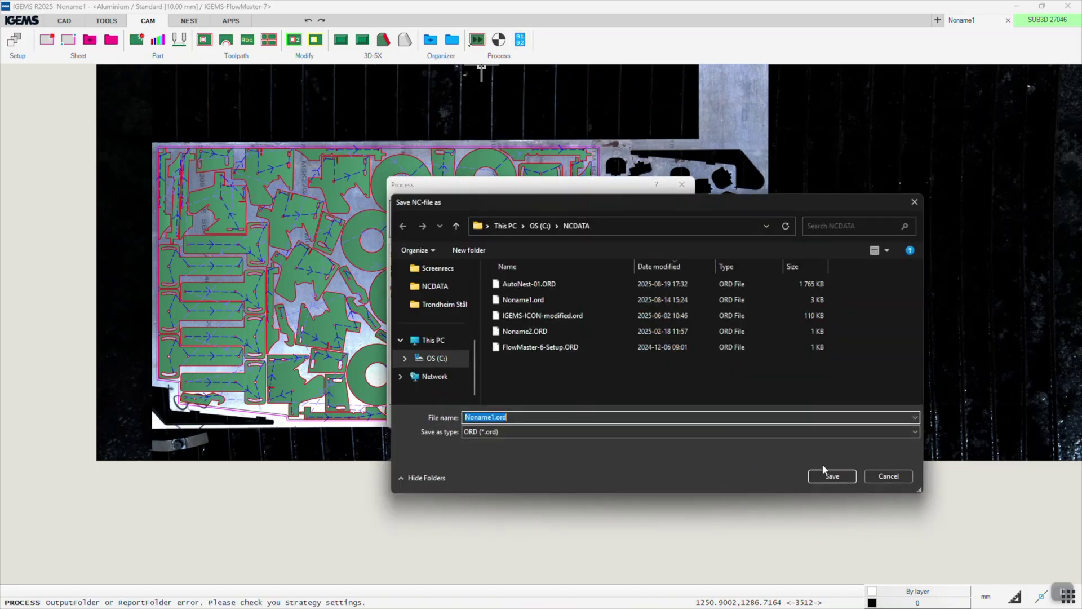
pyautogui.click(833, 476)
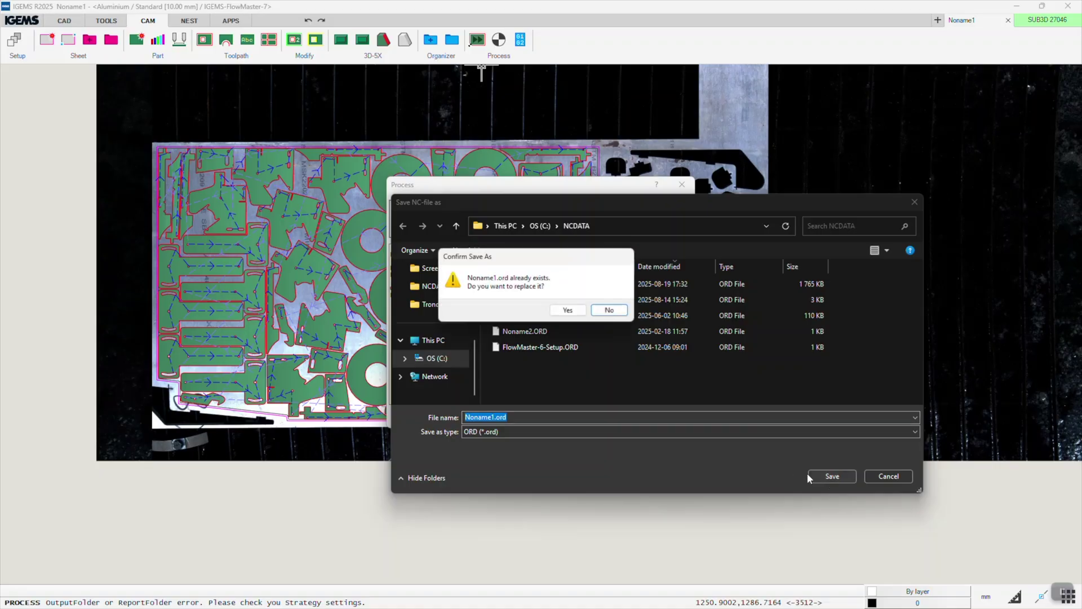
pyautogui.click(569, 309)
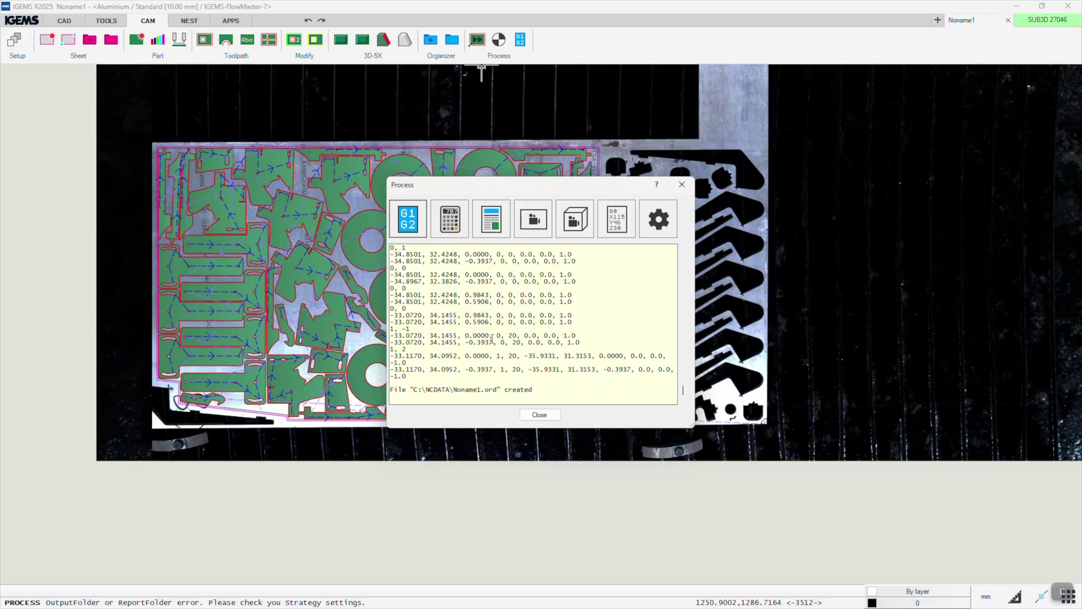
pyautogui.click(539, 415)
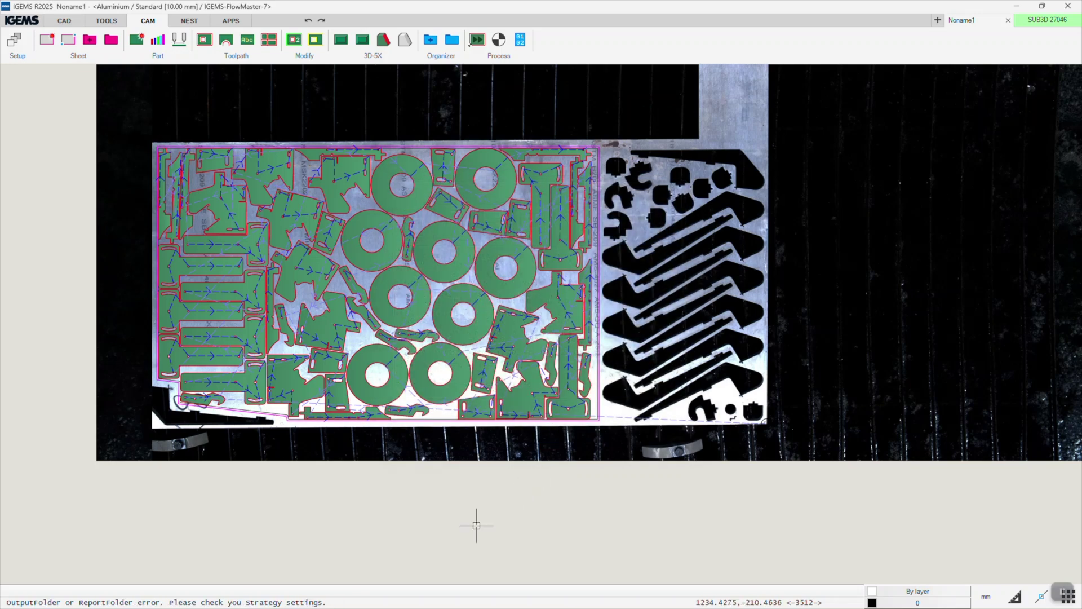
pyautogui.scroll(-1, 477, 526)
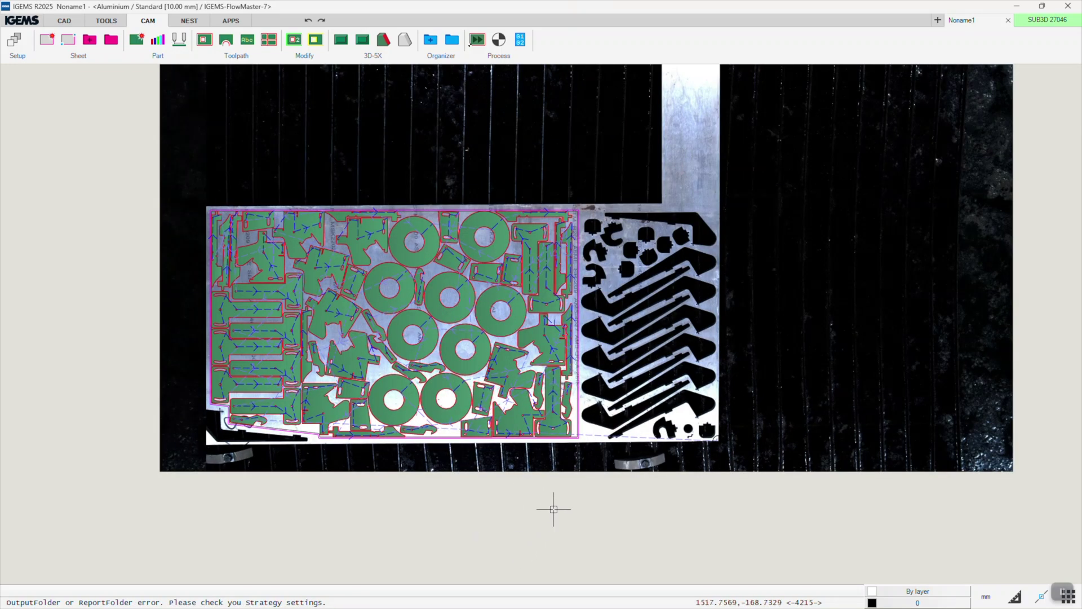
pyautogui.scroll(-1, 307, 517)
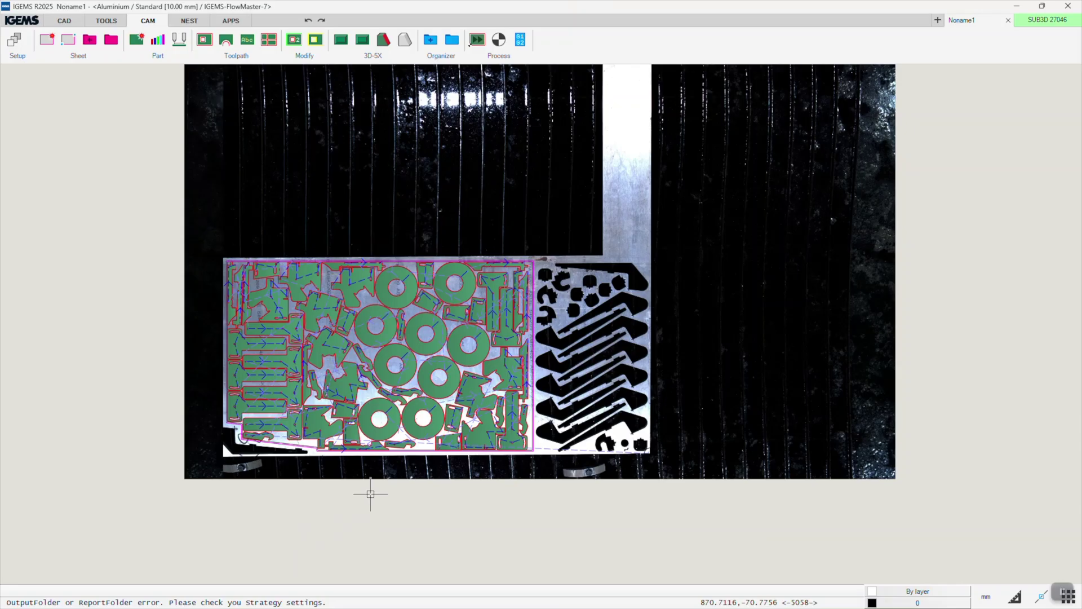